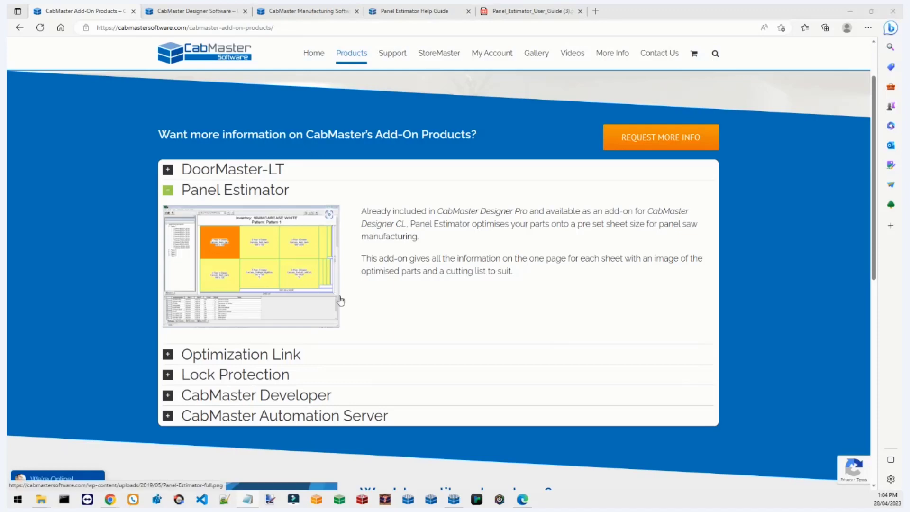
# Switch to CabMaster Designer and check the installed edition and version in its About information
pyautogui.click(458, 500)
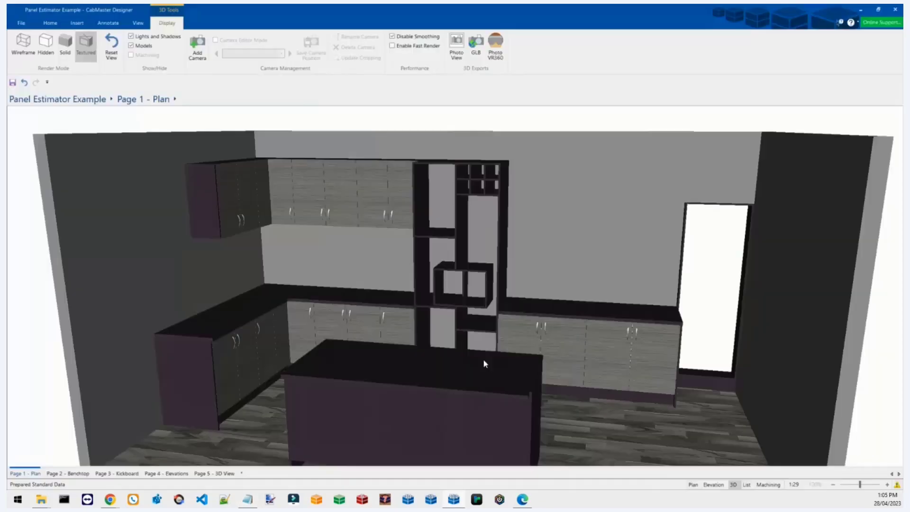
pyautogui.click(22, 21)
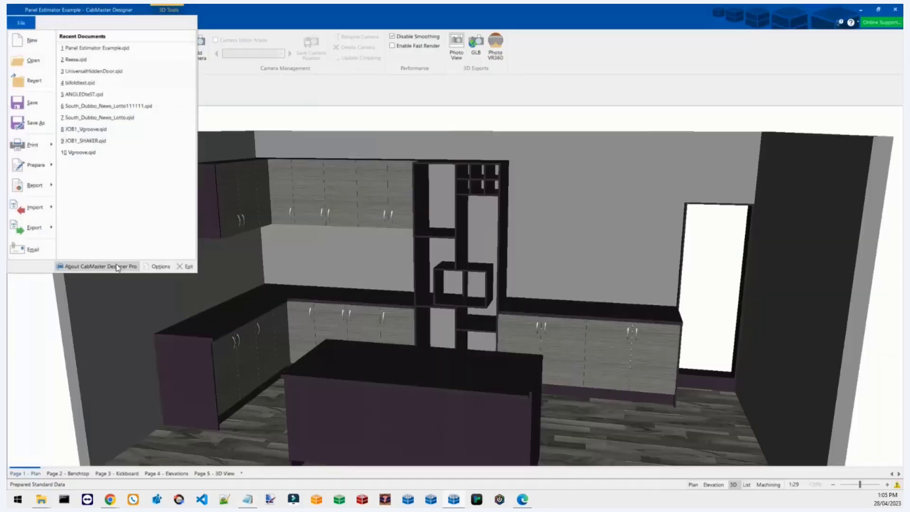
pyautogui.click(98, 267)
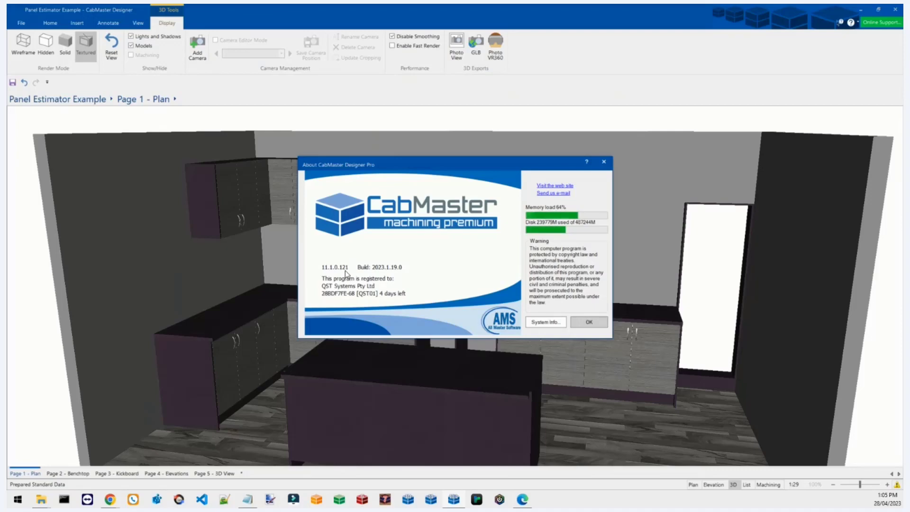
pyautogui.click(606, 162)
# Switch to the Edge browser and compare the Designer and Manufacturing product editions for Panel Estimator availability
pyautogui.moveTo(119, 499)
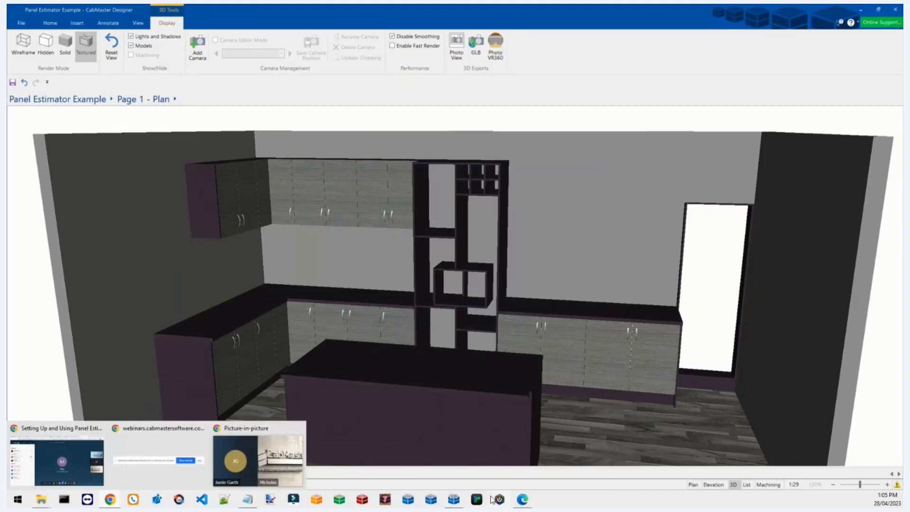
pyautogui.click(522, 500)
pyautogui.click(204, 17)
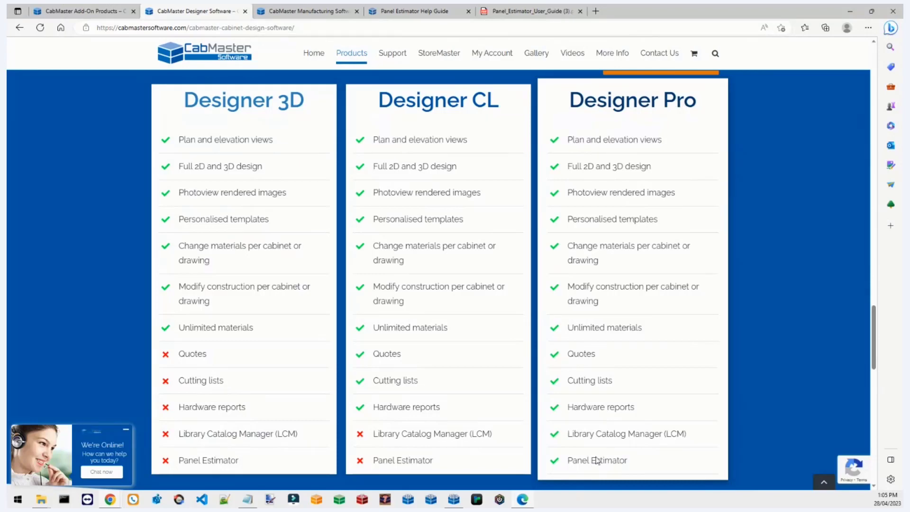
pyautogui.click(306, 10)
pyautogui.scroll(3, 636, 187)
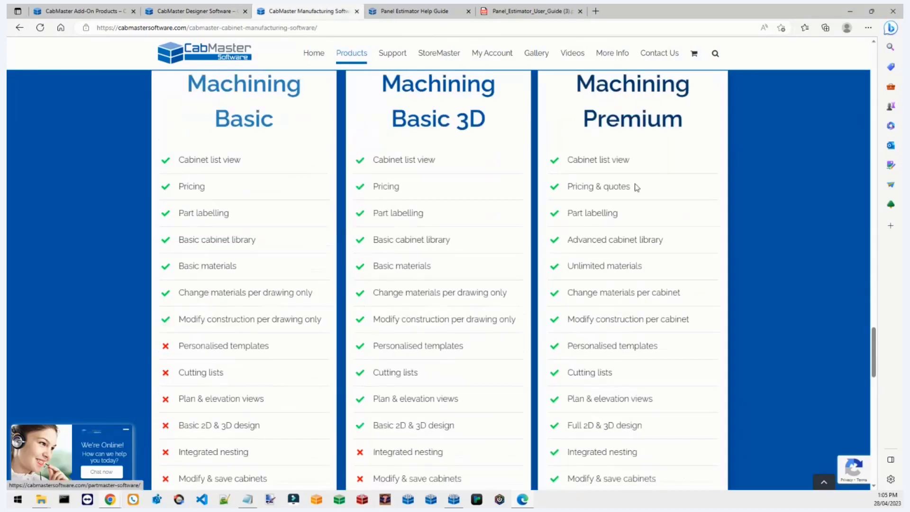
pyautogui.scroll(-3, 647, 232)
pyautogui.scroll(-4, 660, 246)
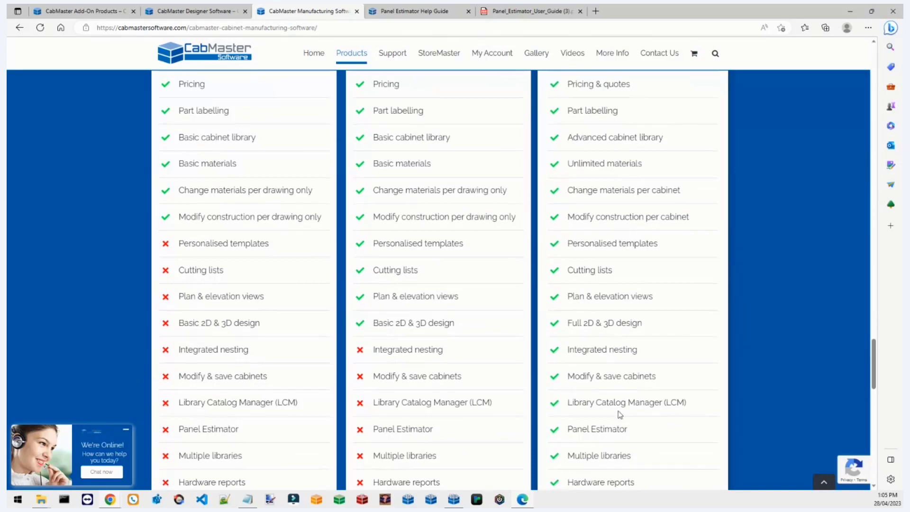
pyautogui.scroll(1, 629, 301)
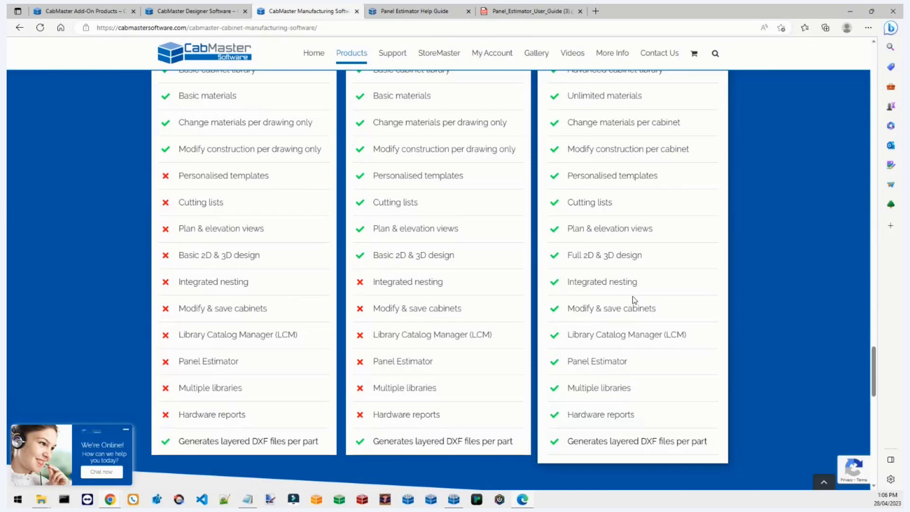
pyautogui.scroll(5, 647, 302)
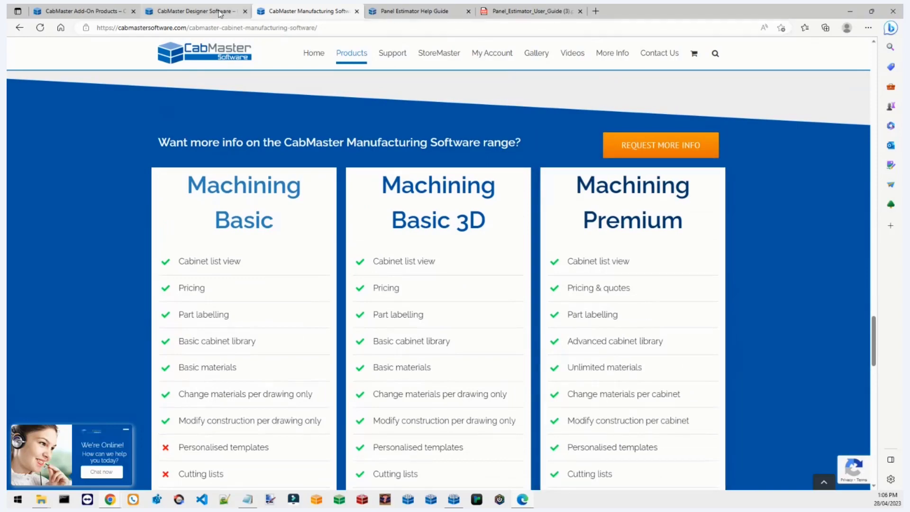
pyautogui.click(195, 10)
pyautogui.scroll(1, 762, 195)
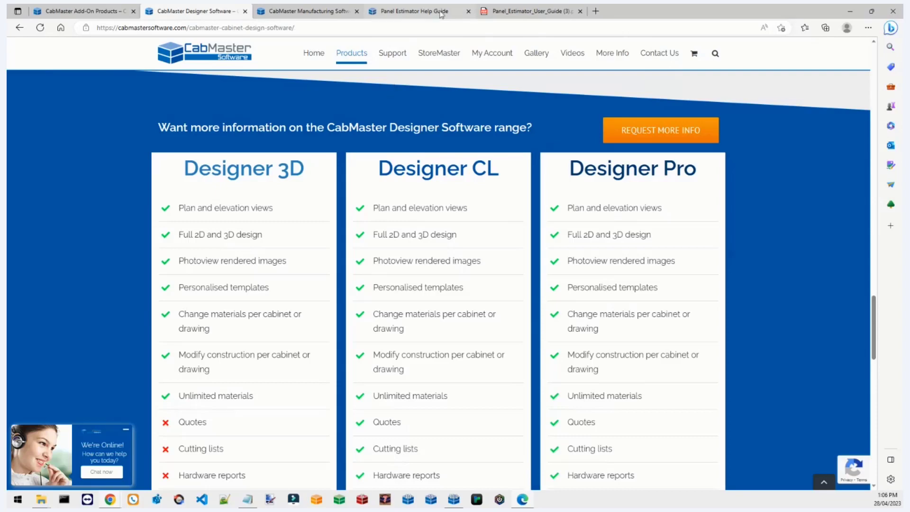
# View the Panel Estimator Help Guide article and its user guide PDF, and return to the Add-On Products page
pyautogui.click(416, 12)
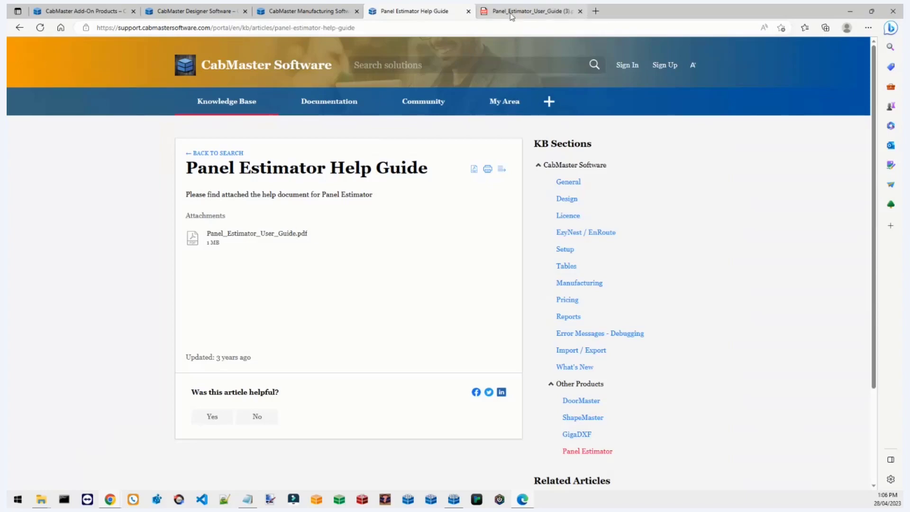
pyautogui.click(526, 11)
pyautogui.click(432, 12)
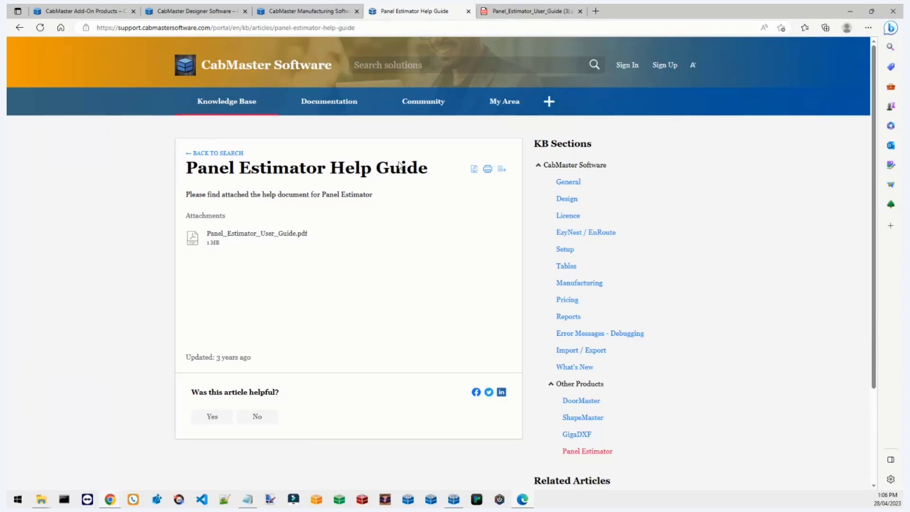
pyautogui.click(99, 10)
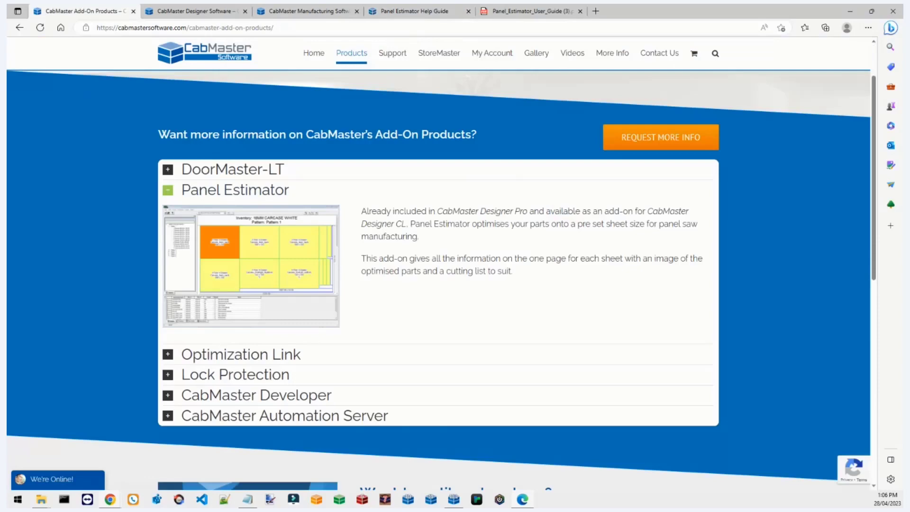
# Switch to CabMaster Designer and view the whole Panel Estimator Example kitchen in 3D
pyautogui.click(456, 500)
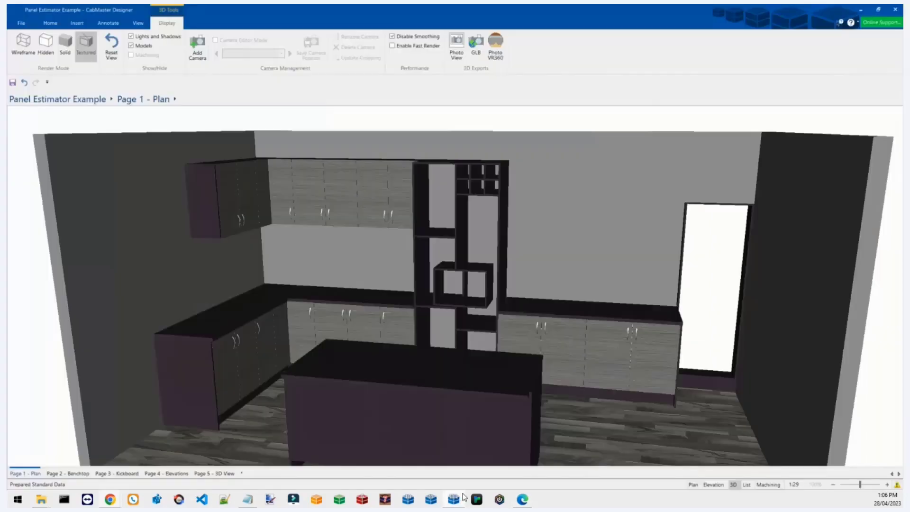
pyautogui.scroll(-5, 468, 393)
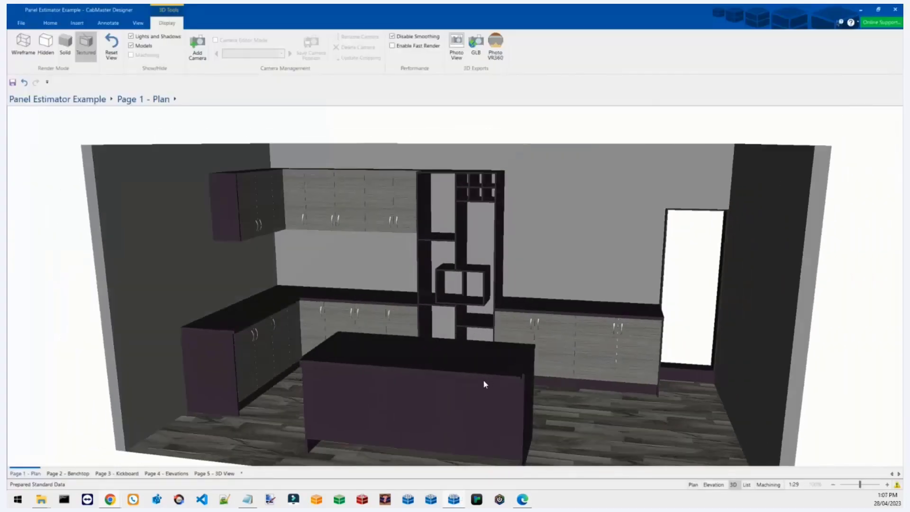
pyautogui.scroll(-3, 467, 362)
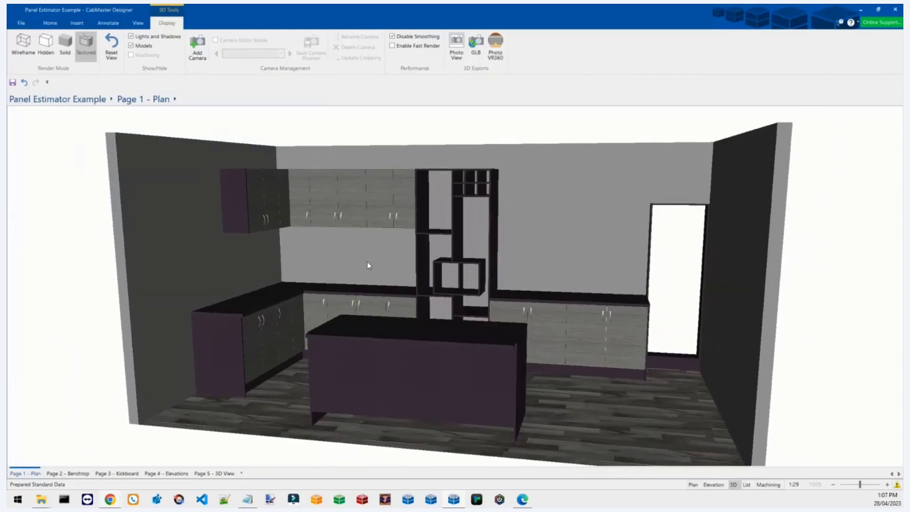
pyautogui.click(27, 24)
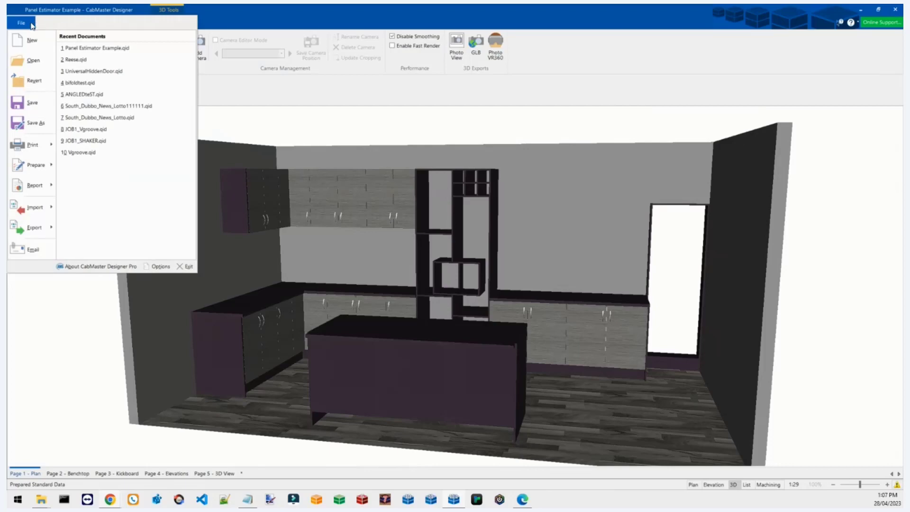
pyautogui.moveTo(43, 232)
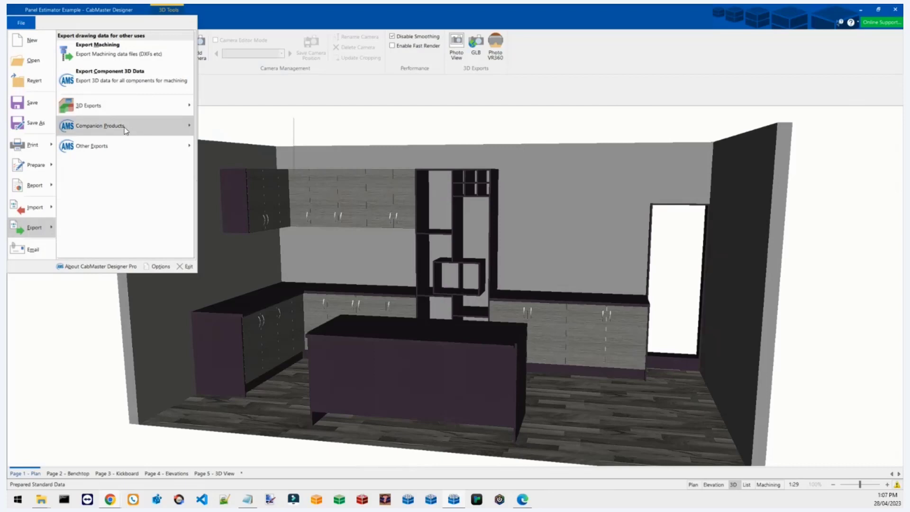
pyautogui.moveTo(124, 127)
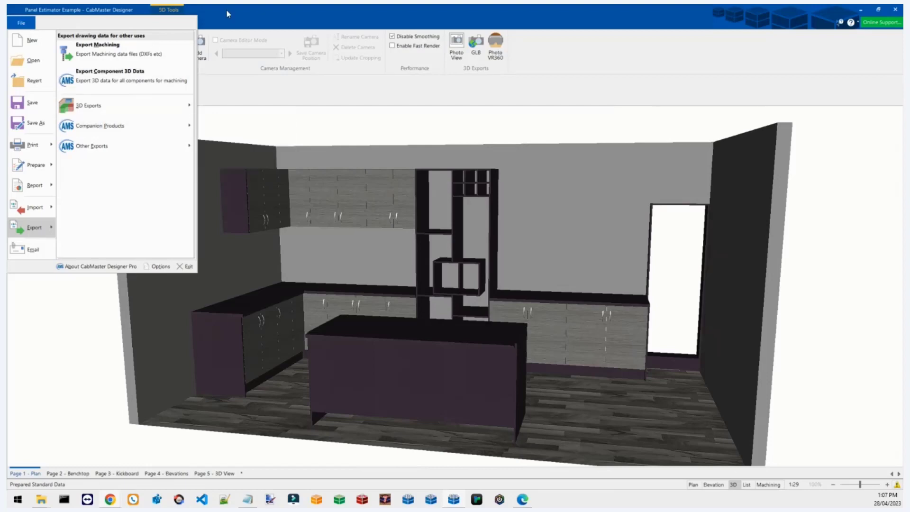
pyautogui.click(26, 25)
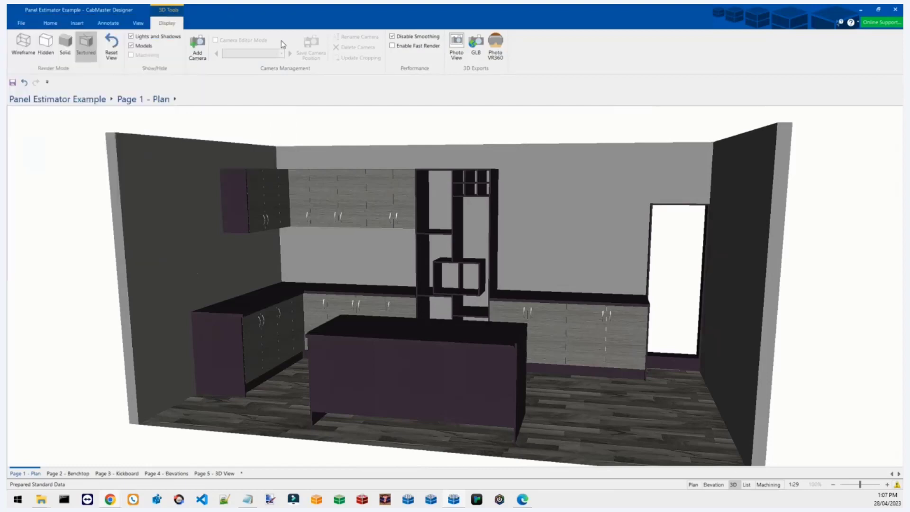
# Export the kitchen drawing to the Panel Estimator companion product and dismiss its startup tip
pyautogui.click(27, 26)
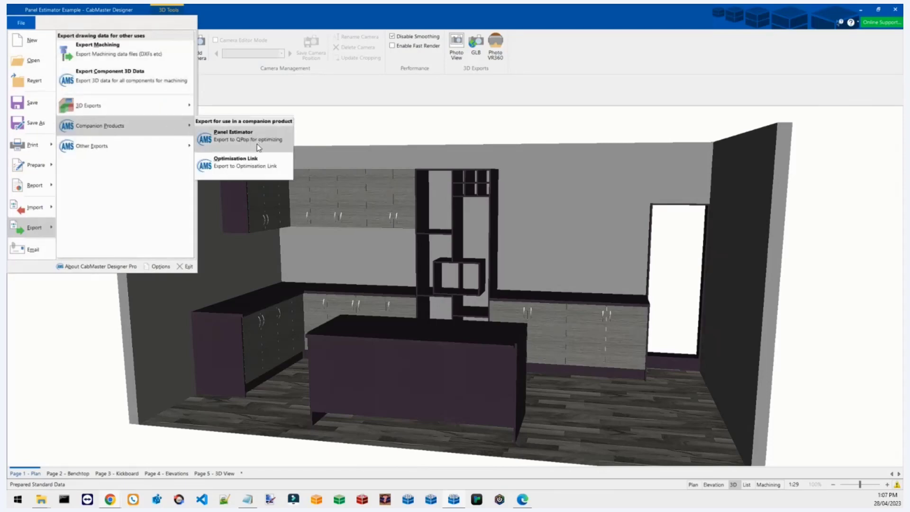
pyautogui.click(258, 148)
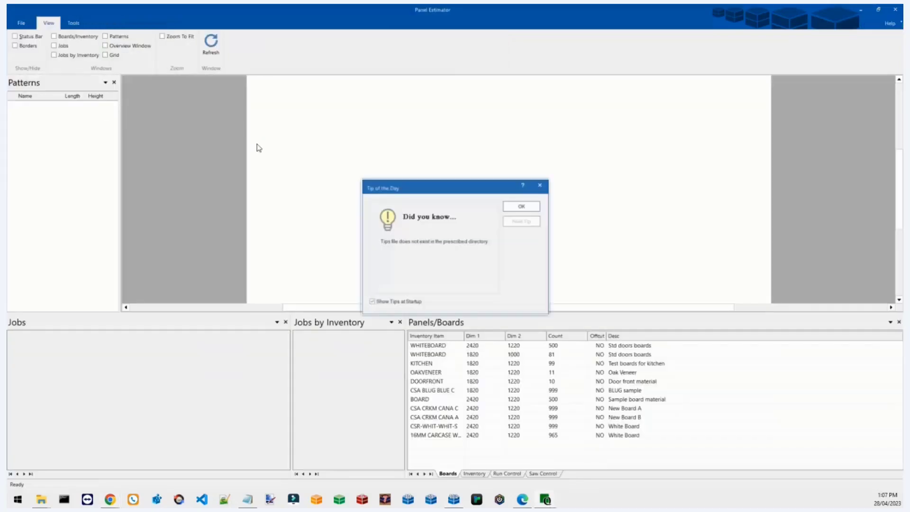
pyautogui.click(524, 207)
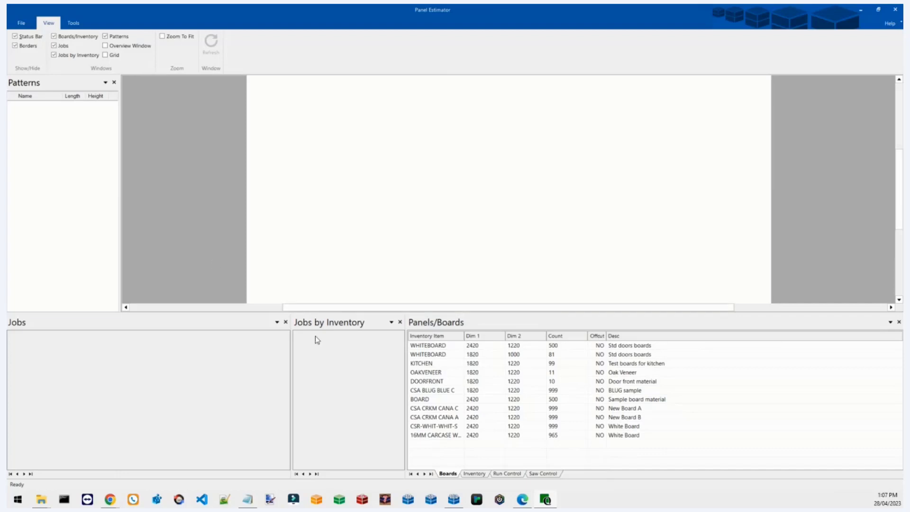
# Start an import from CabMaster and choose 16mm Carcase White as the material to import
pyautogui.click(150, 369)
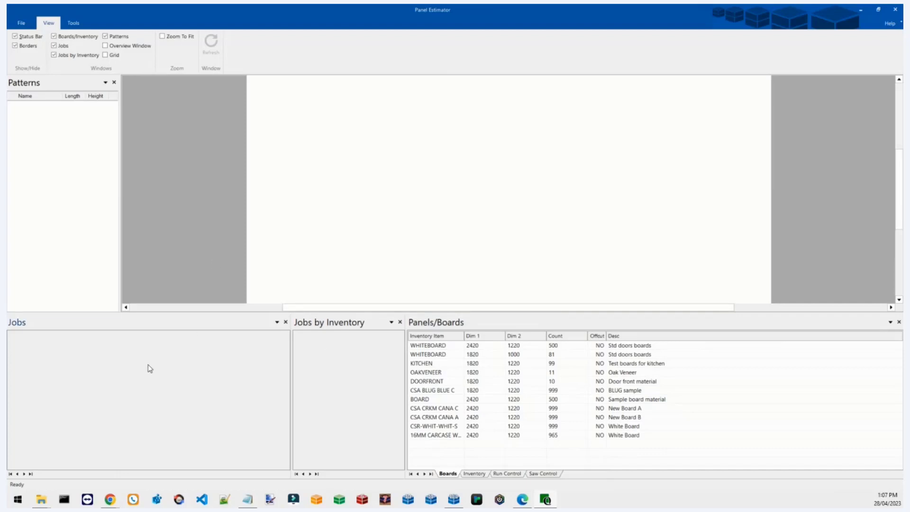
pyautogui.click(27, 28)
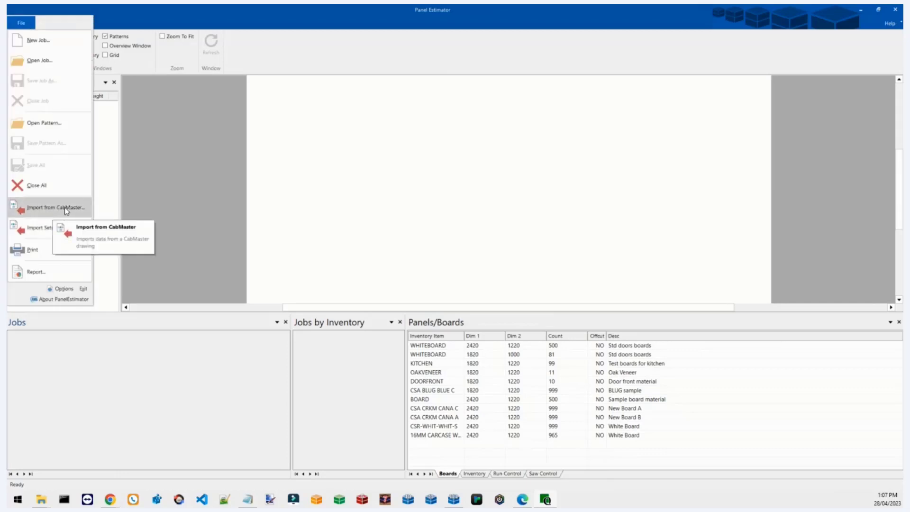
pyautogui.click(64, 207)
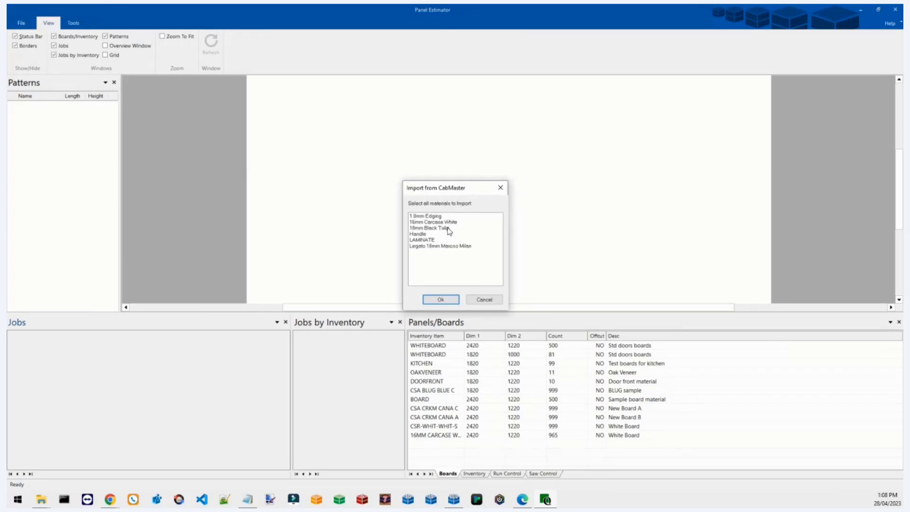
pyautogui.click(454, 501)
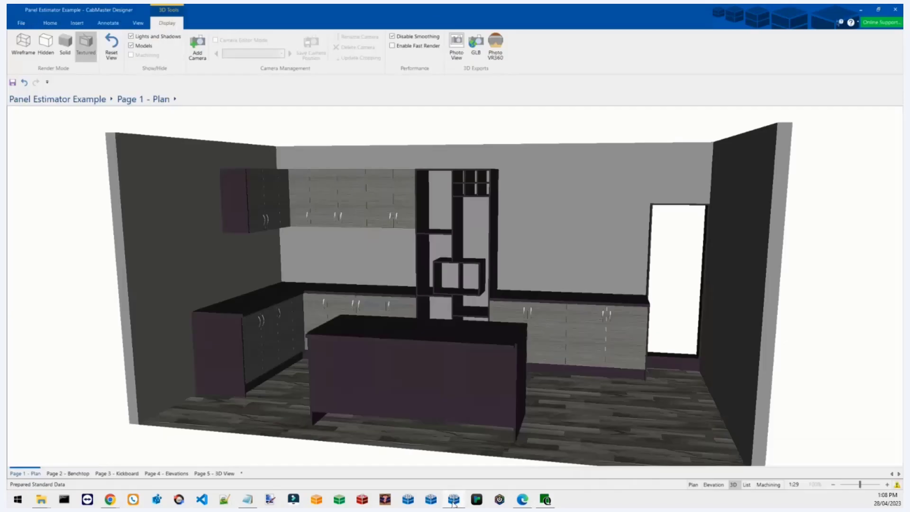
pyautogui.click(454, 502)
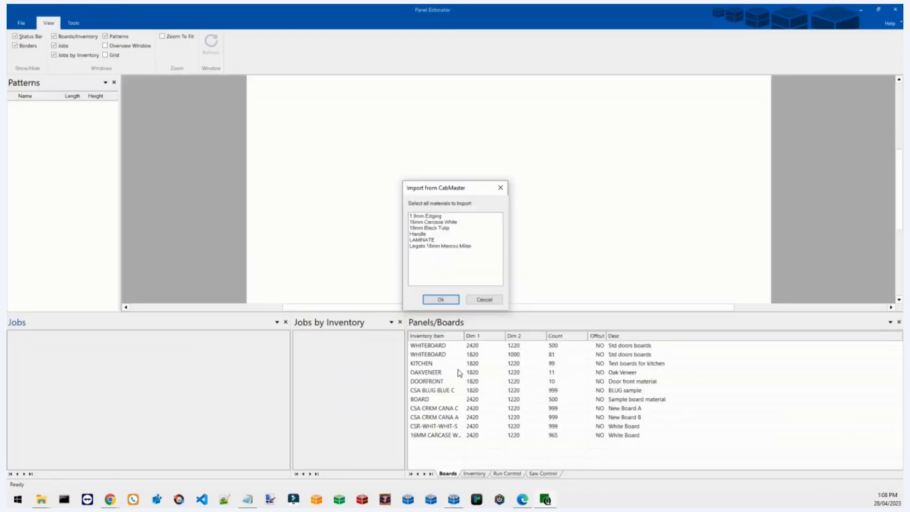
pyautogui.click(445, 223)
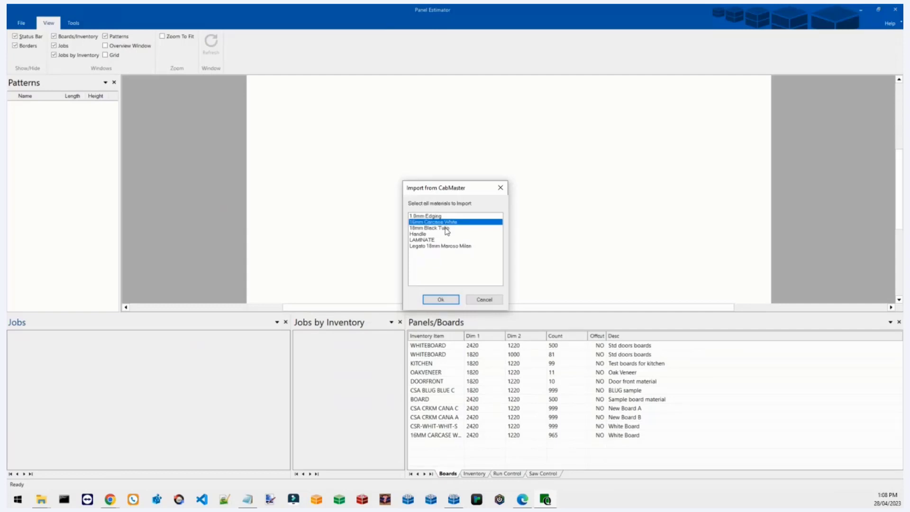
# Add 18mm Black Tulip and Legato 18mm Maroso Milan to the import selection, and deselect both again
pyautogui.click(447, 229)
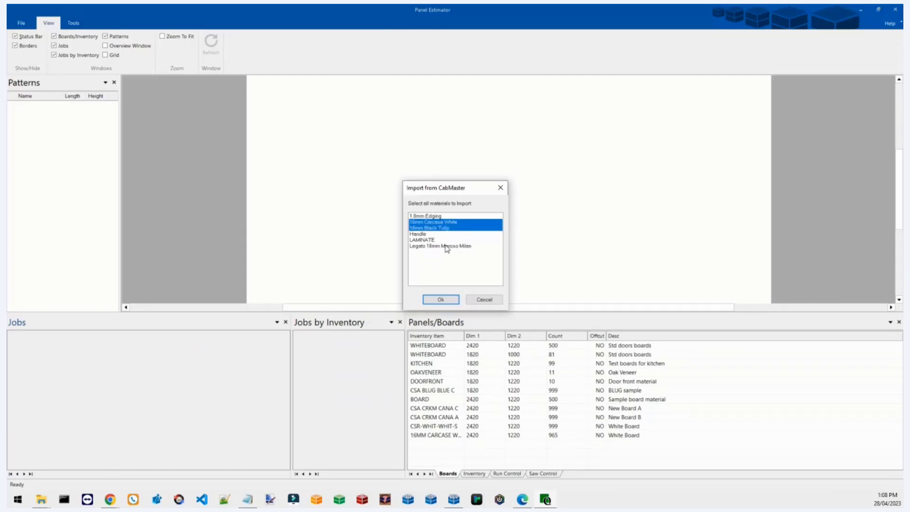
pyautogui.click(447, 246)
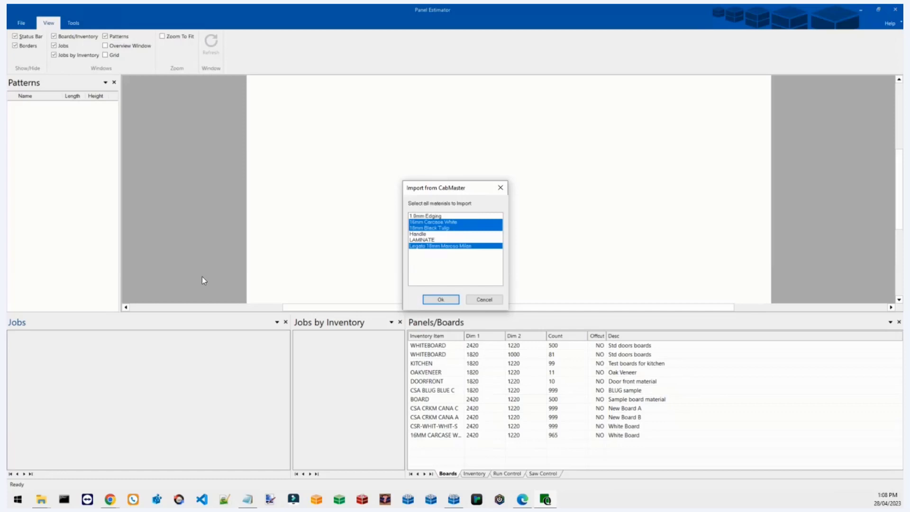
pyautogui.click(451, 246)
pyautogui.click(449, 229)
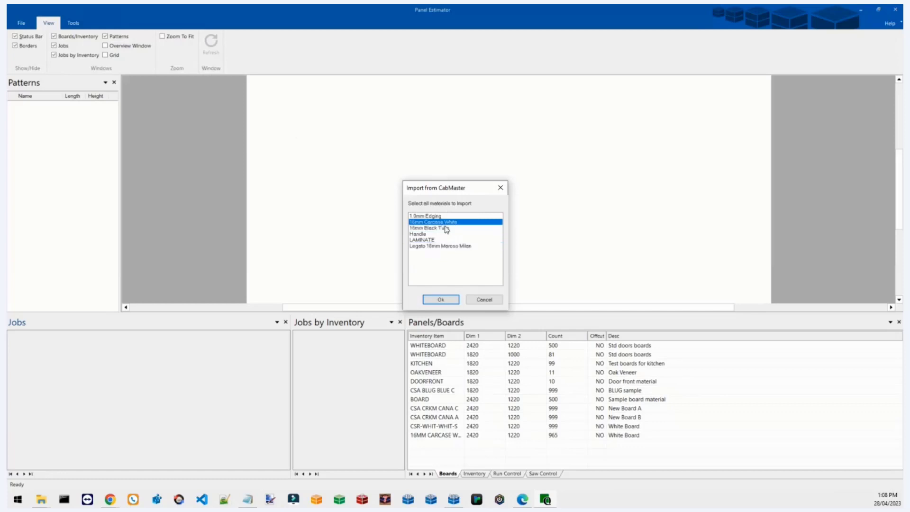
# Import the selected carcase material without swapping dimensions, and widen the job list's Inventory Codes column
pyautogui.click(448, 299)
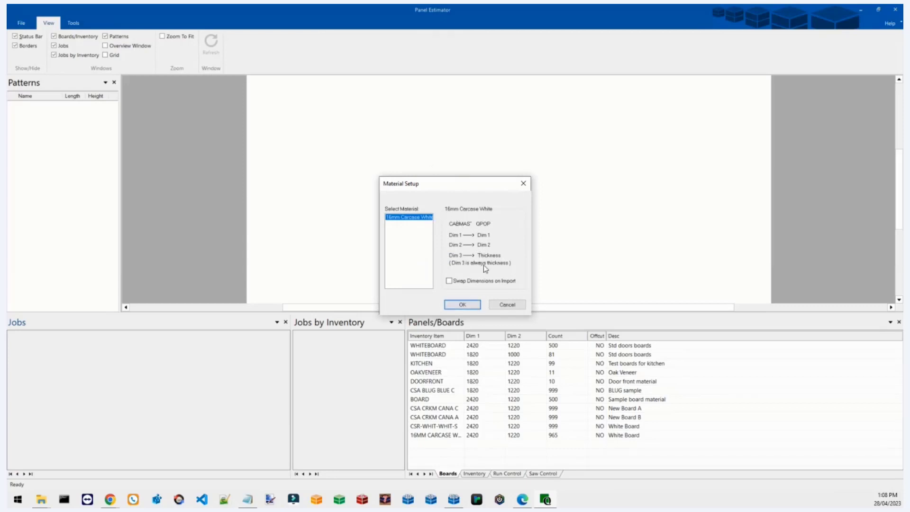
pyautogui.click(475, 309)
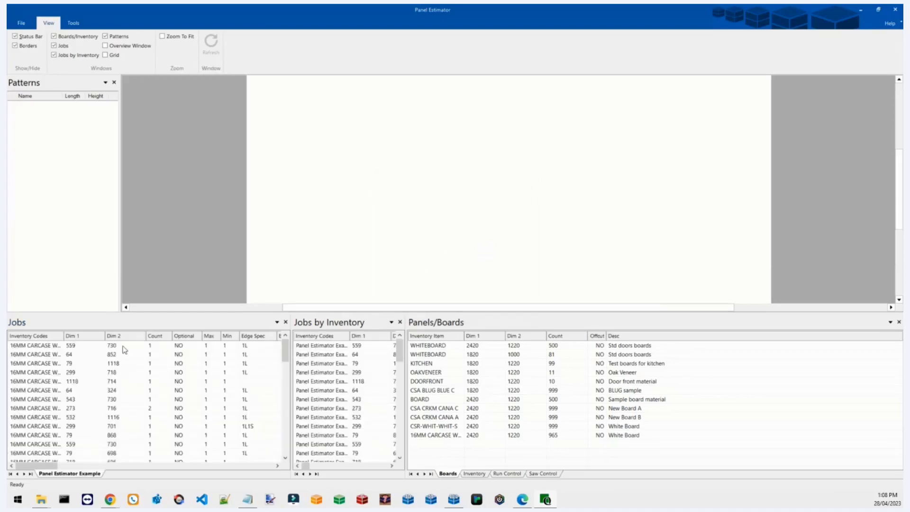
pyautogui.moveTo(63, 336); pyautogui.dragTo(106, 336)
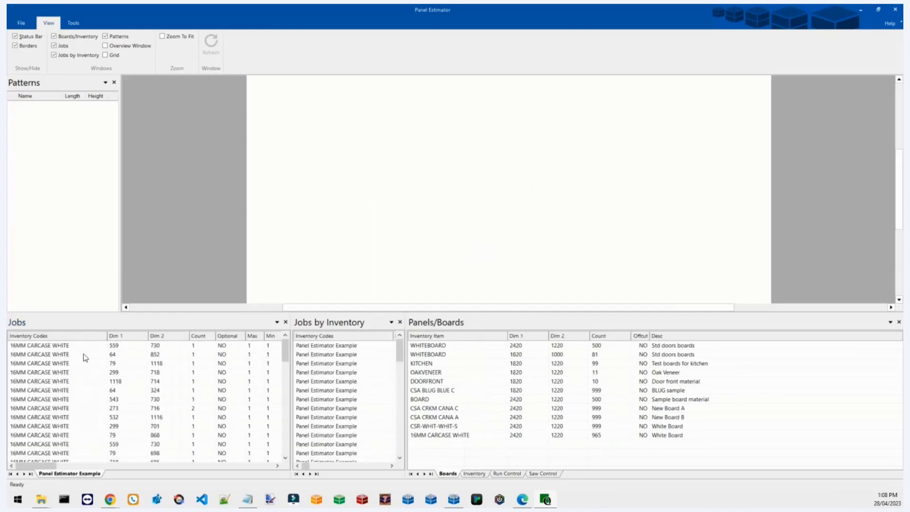
# Look through the imported 16mm Carcase White parts in the job list, checking their dimensions and quantities
pyautogui.scroll(-3, 129, 361)
pyautogui.scroll(-5, 154, 372)
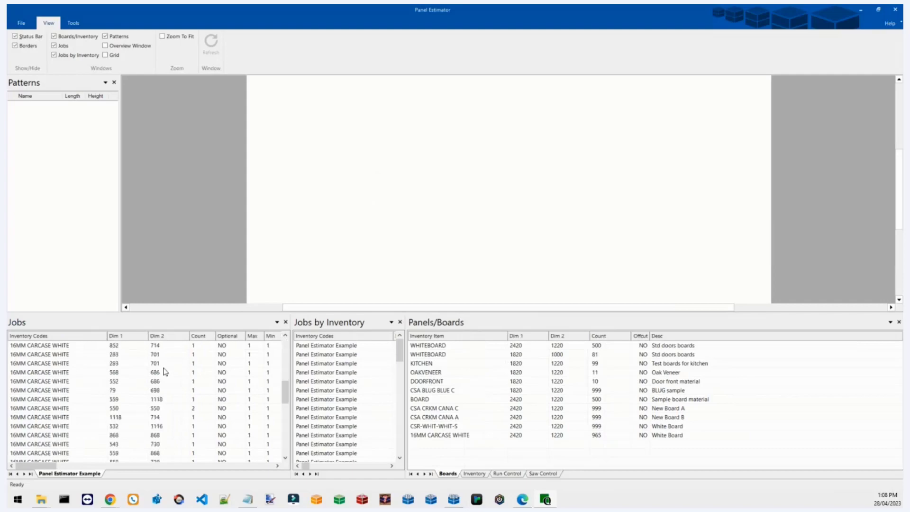
pyautogui.scroll(1, 190, 379)
pyautogui.scroll(-4, 157, 383)
pyautogui.scroll(10, 206, 410)
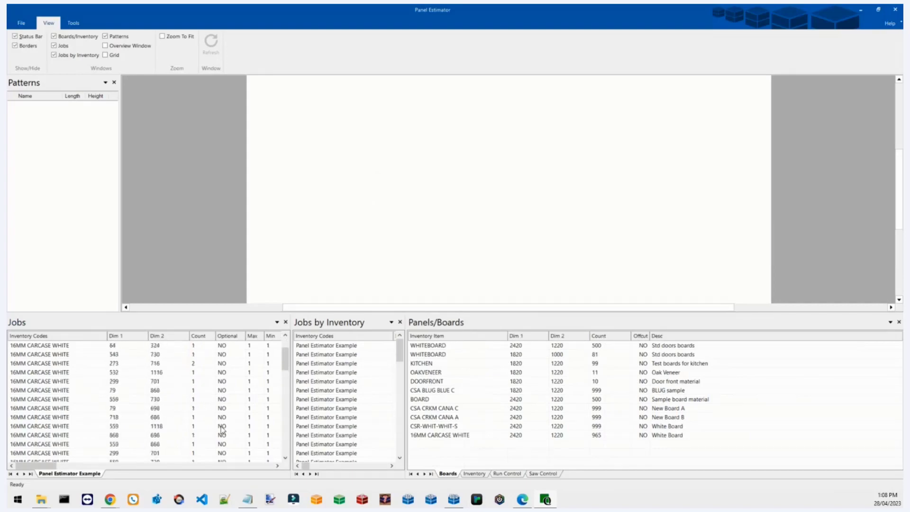
pyautogui.scroll(-2, 441, 249)
pyautogui.scroll(-1, 470, 265)
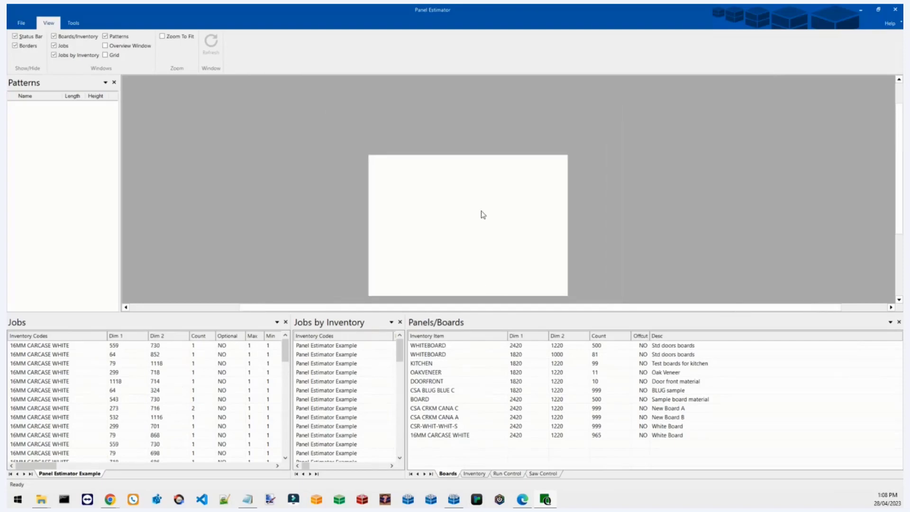
# Run the optimiser on the imported 16mm Carcase White parts
pyautogui.scroll(2, 486, 256)
pyautogui.scroll(-1, 488, 298)
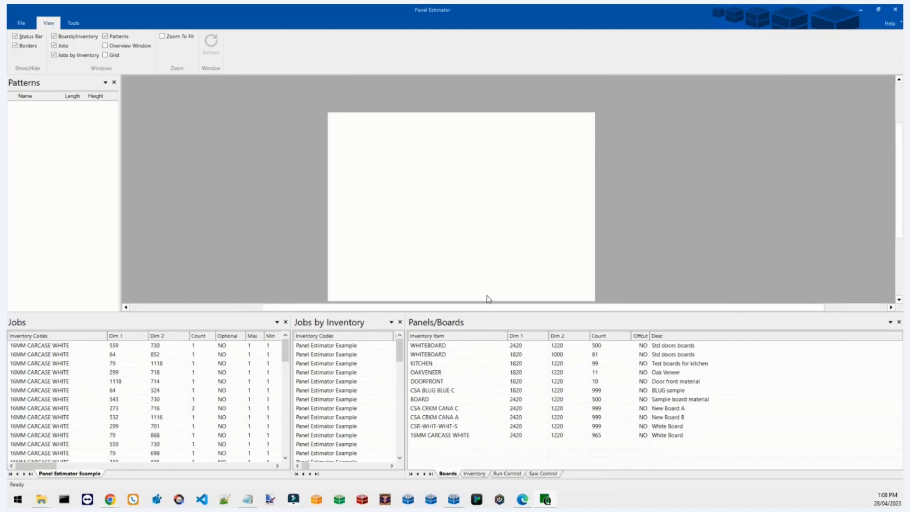
pyautogui.click(74, 24)
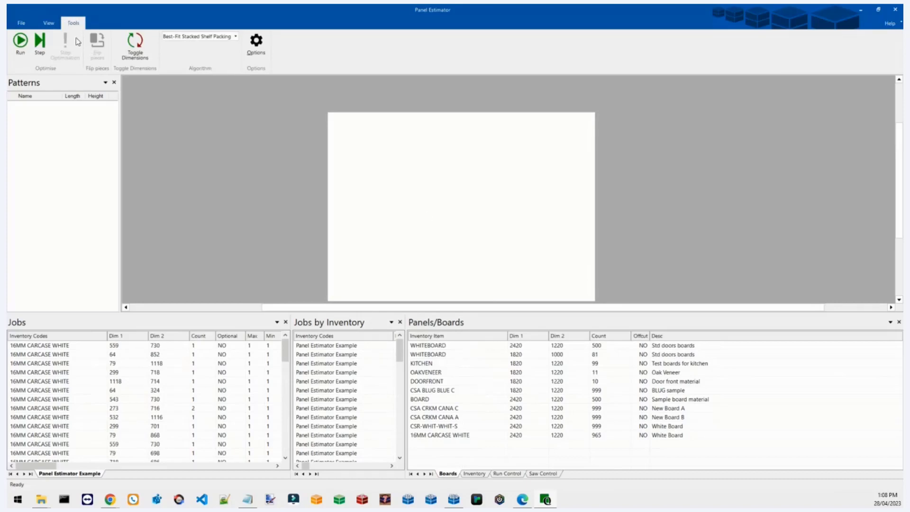
pyautogui.click(27, 49)
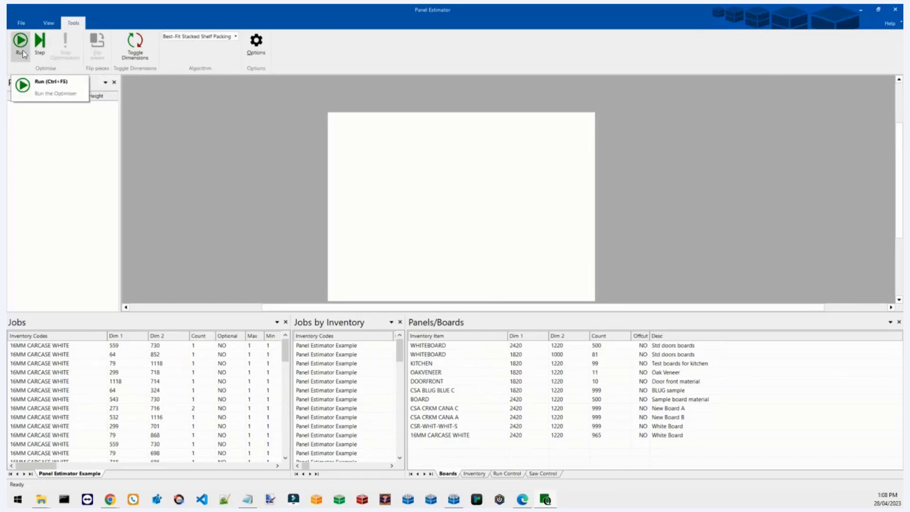
pyautogui.click(22, 48)
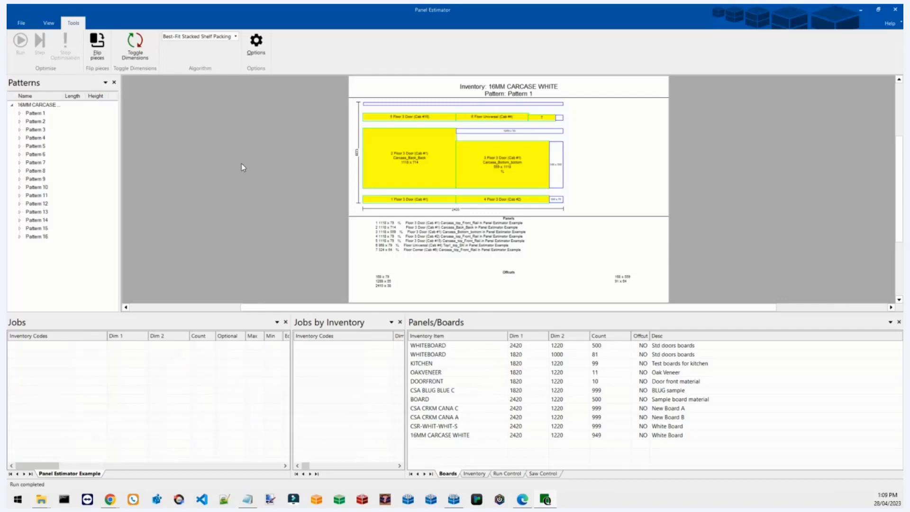
# Open the KITCHEN entry's Rip Kerf value for editing in the saw control settings
pyautogui.click(507, 474)
pyautogui.click(543, 474)
pyautogui.click(635, 355)
pyautogui.click(635, 356)
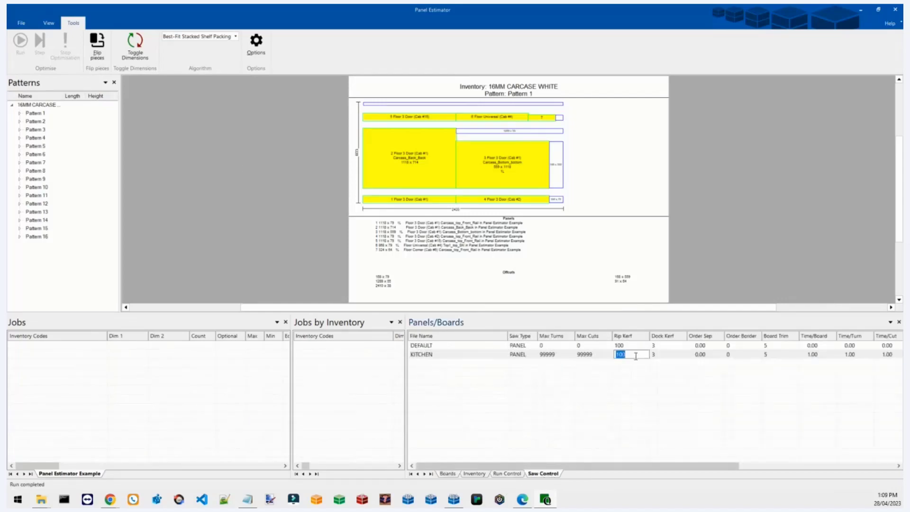
# Compare the layouts of Pattern 1 and Pattern 2, and bring up the list of available boards
pyautogui.click(31, 114)
pyautogui.click(37, 121)
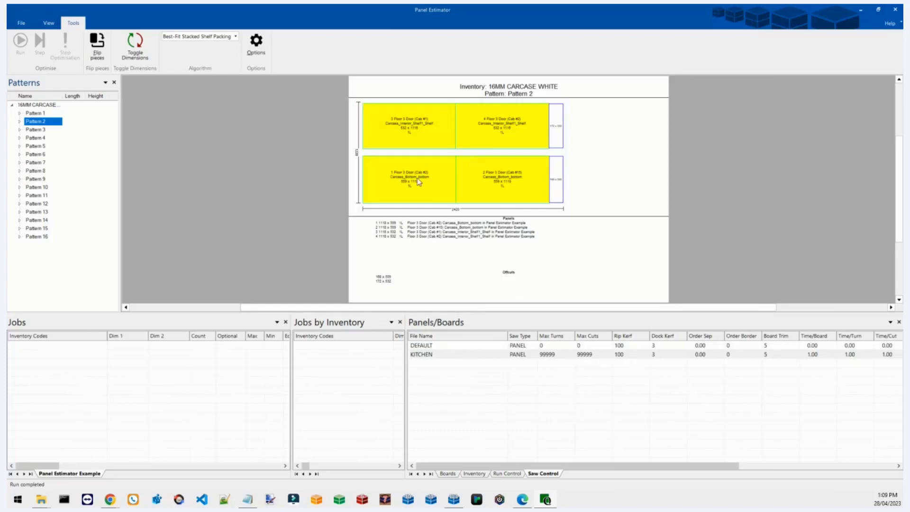
pyautogui.click(36, 113)
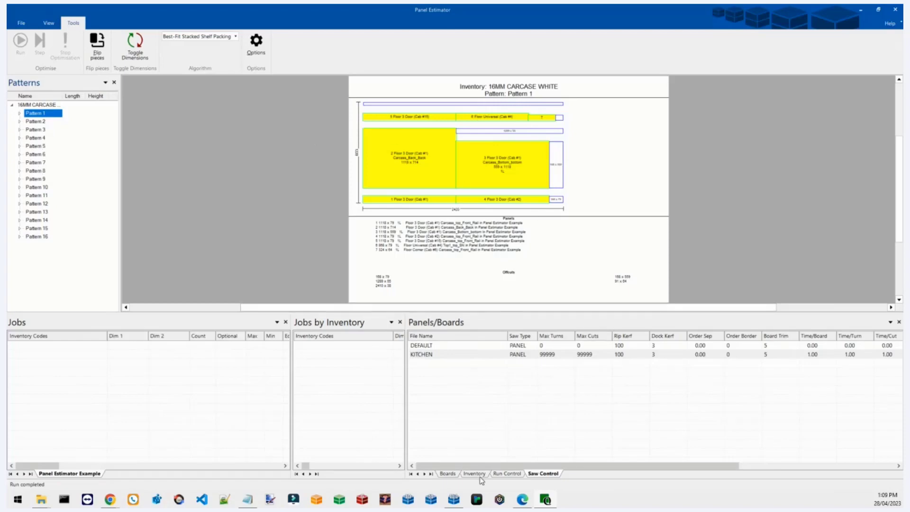
pyautogui.click(447, 474)
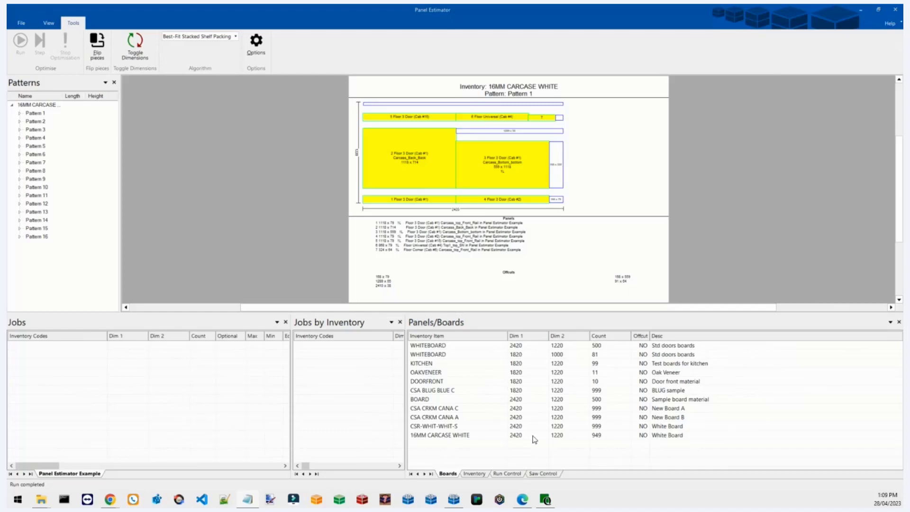
# Expand Pattern 1, highlight each of its panels in turn in the sheet layout, and collapse the pattern again
pyautogui.click(19, 114)
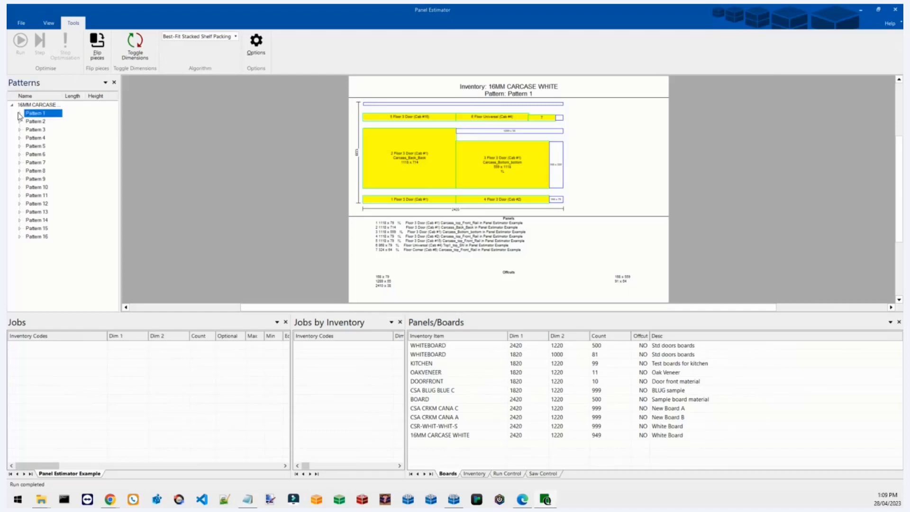
pyautogui.click(20, 114)
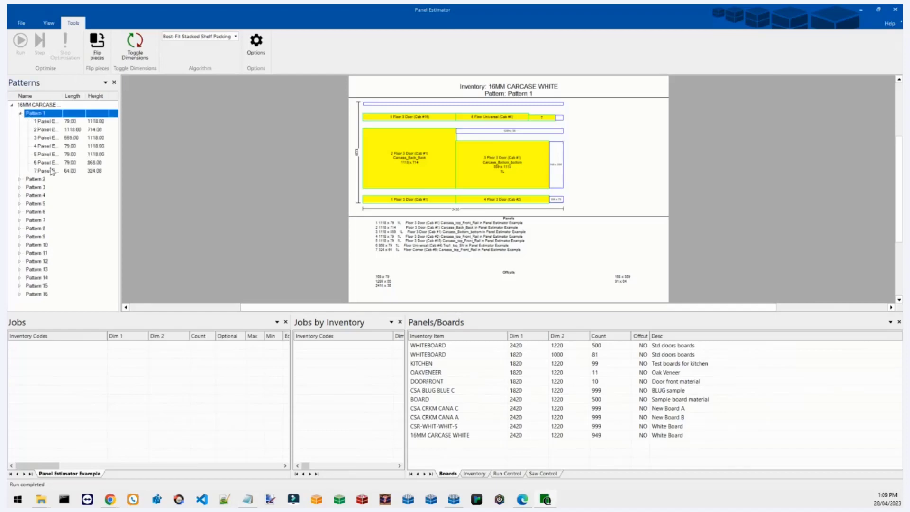
pyautogui.press('Down')
pyautogui.press('Down')
pyautogui.press('Down')
pyautogui.press('Down')
pyautogui.press('Down')
pyautogui.press('Down')
pyautogui.press('Down')
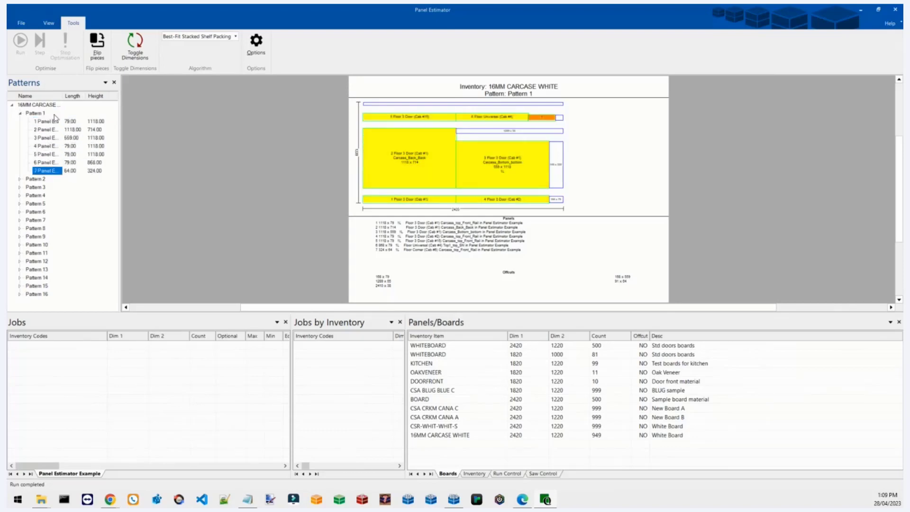
pyautogui.click(20, 114)
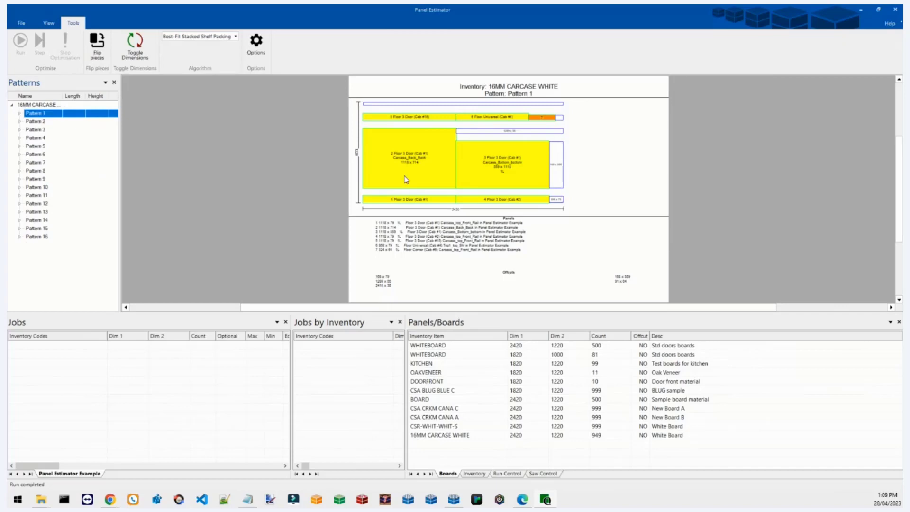
pyautogui.scroll(-2, 474, 166)
pyautogui.scroll(1, 522, 158)
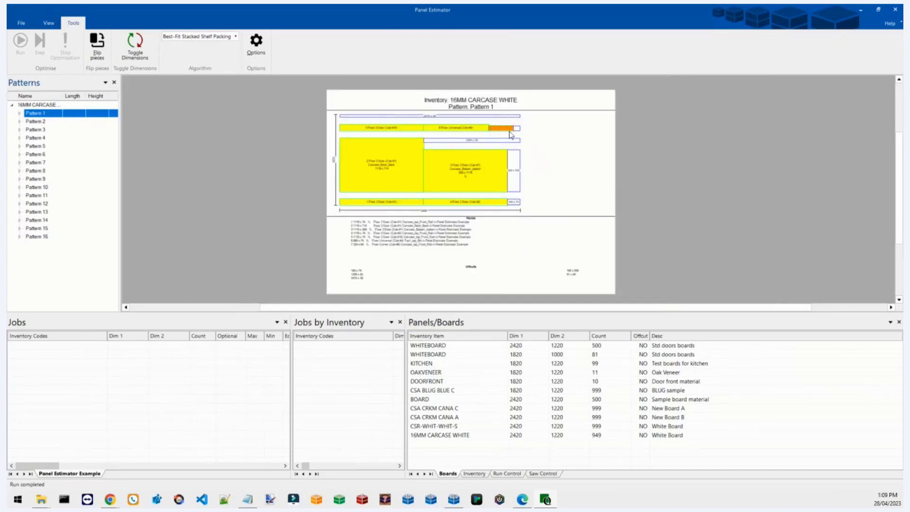
# Review the printer, paper and orientation options in Print Setup and close it without changes
pyautogui.click(21, 25)
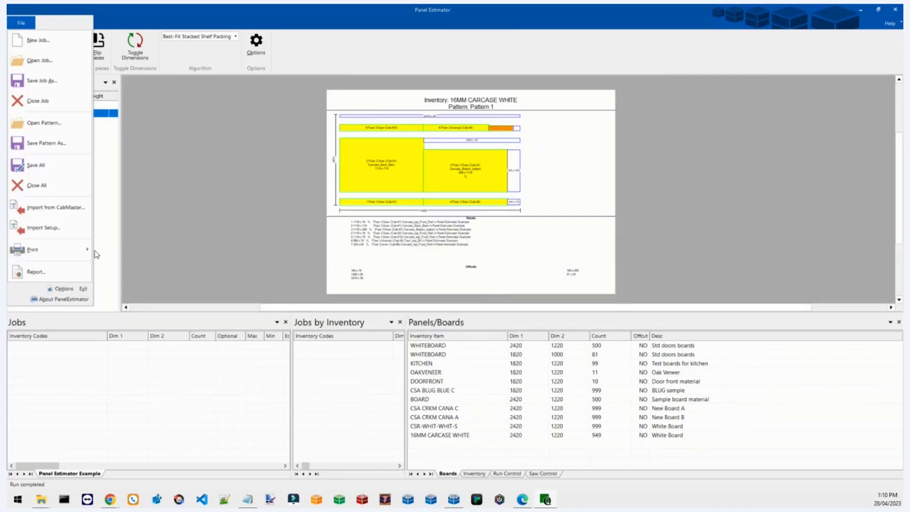
pyautogui.moveTo(89, 253)
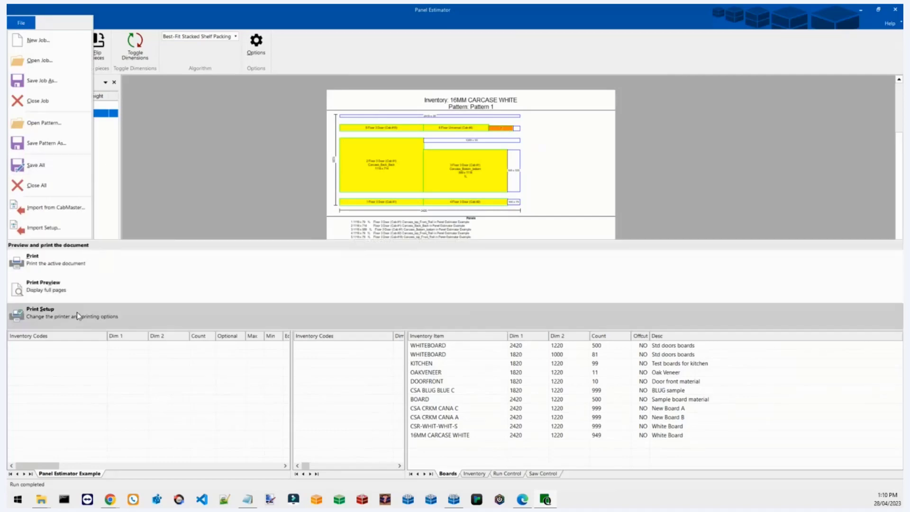
pyautogui.click(77, 312)
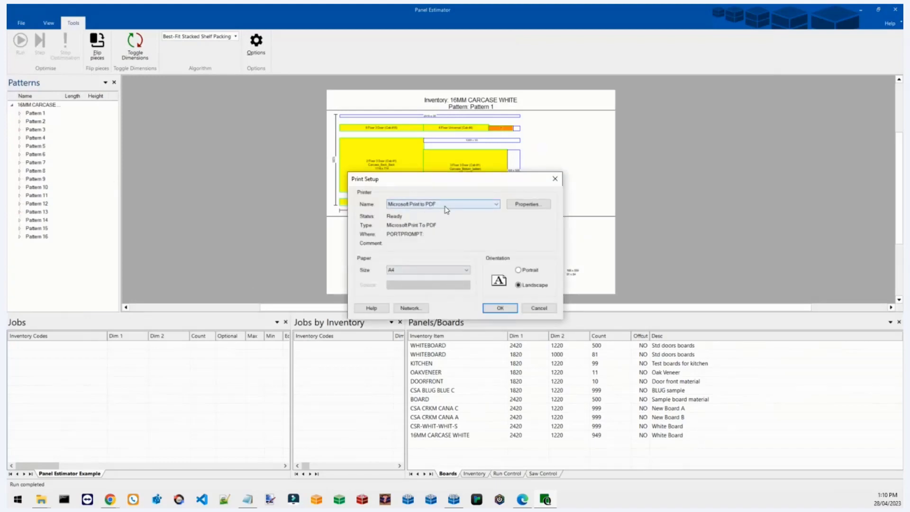
pyautogui.click(539, 308)
# Print all patterns with Microsoft Print to PDF, saving the output on the Desktop as Example
pyautogui.click(21, 22)
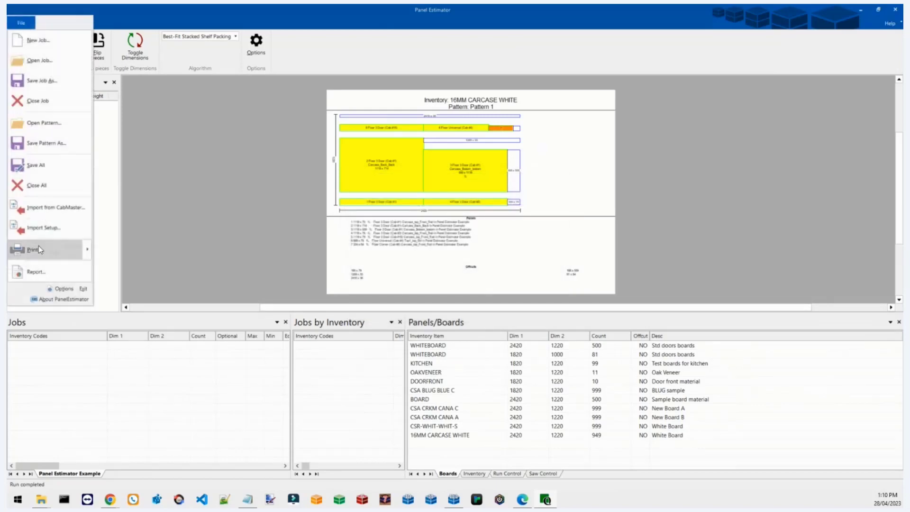
pyautogui.click(50, 261)
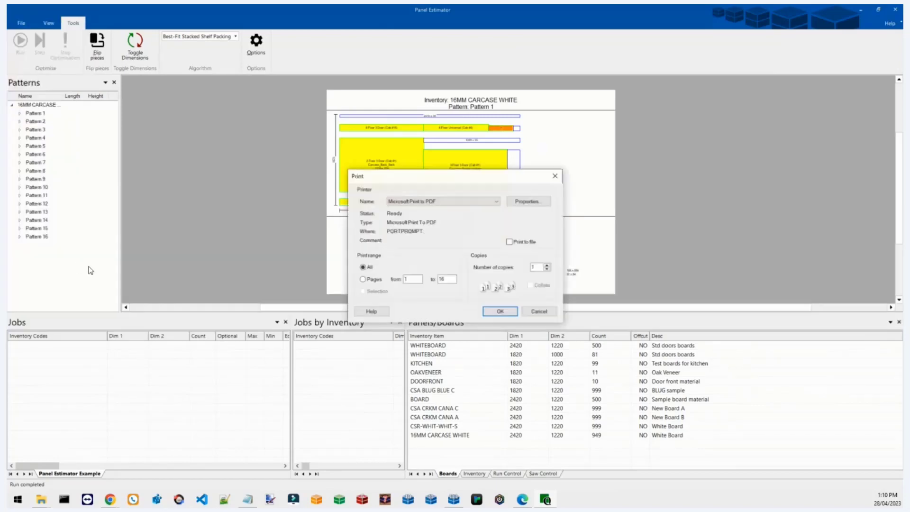
pyautogui.click(496, 311)
pyautogui.scroll(10, 474, 332)
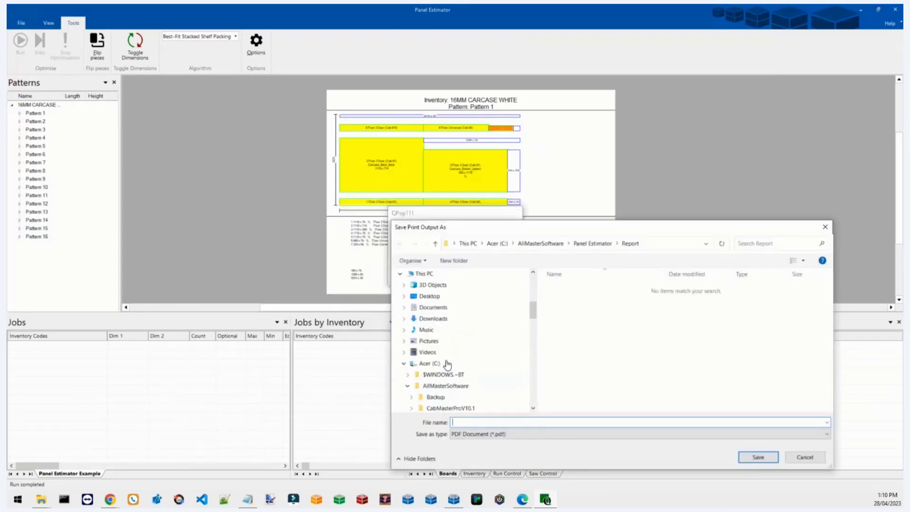
pyautogui.click(441, 346)
pyautogui.click(552, 424)
pyautogui.write('Example')
pyautogui.press('Return')
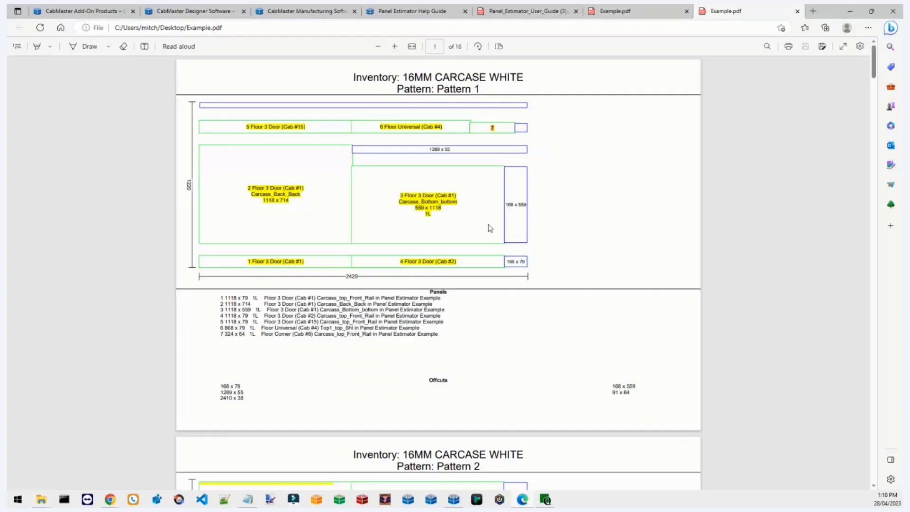
# Examine the panel layouts, part lists and offcuts in Example.pdf, and close the duplicate copy of the document
pyautogui.scroll(-2, 624, 163)
pyautogui.scroll(2, 625, 199)
pyautogui.scroll(-2, 523, 250)
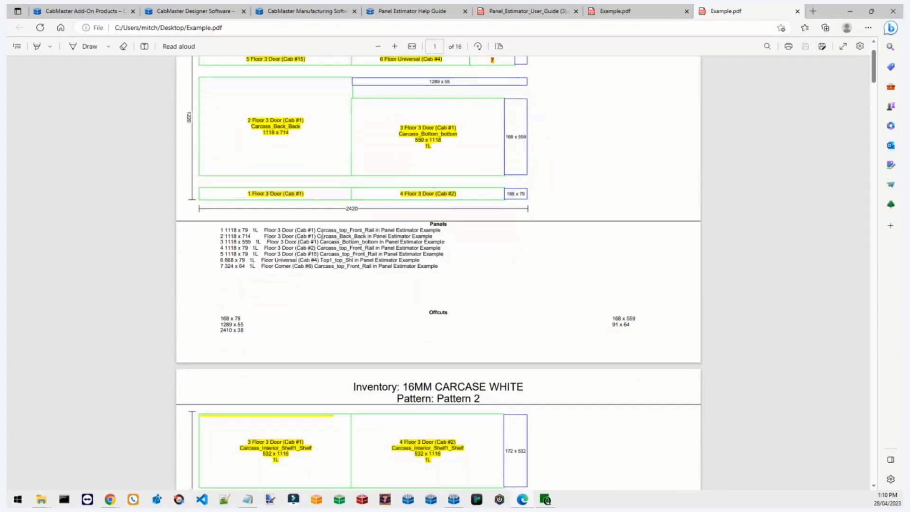
pyautogui.scroll(2, 322, 258)
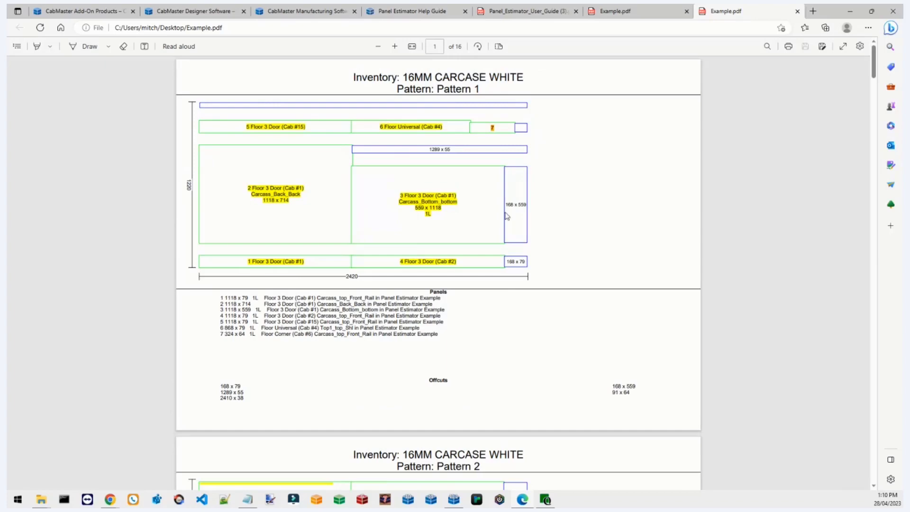
pyautogui.scroll(-15, 528, 258)
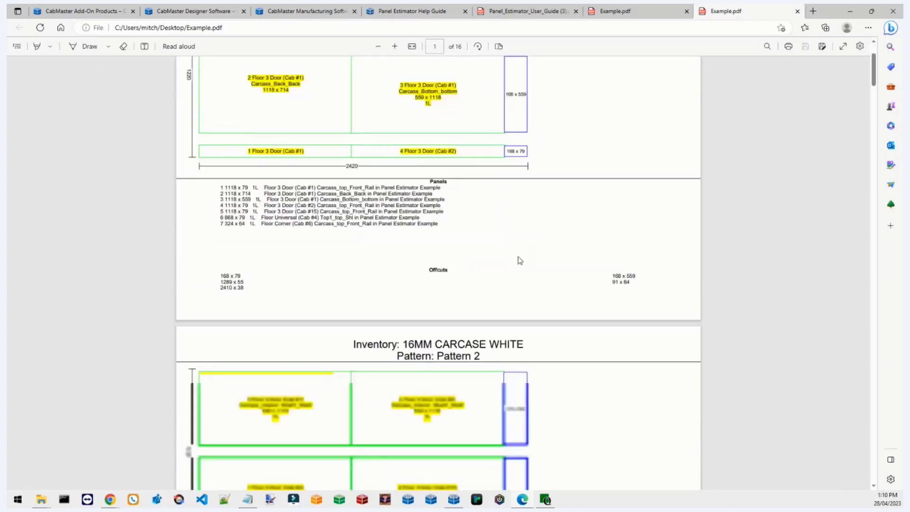
pyautogui.scroll(15, 514, 281)
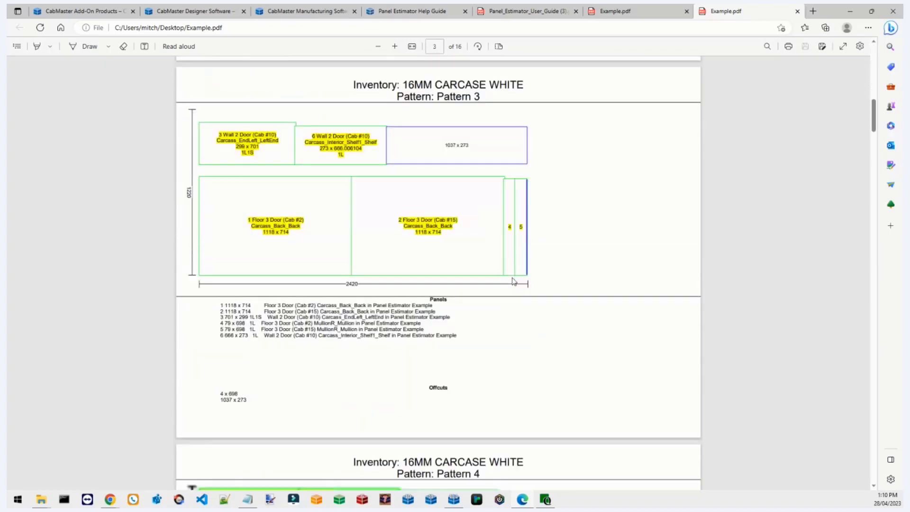
pyautogui.click(686, 13)
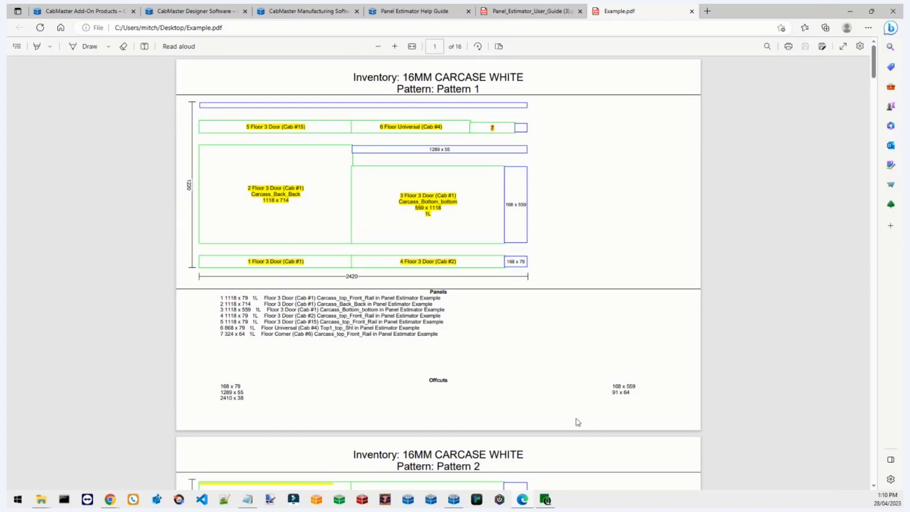
# Switch back to Panel Estimator and close it without saving the changes to default.oab
pyautogui.hotkey('alt', 'Tab')
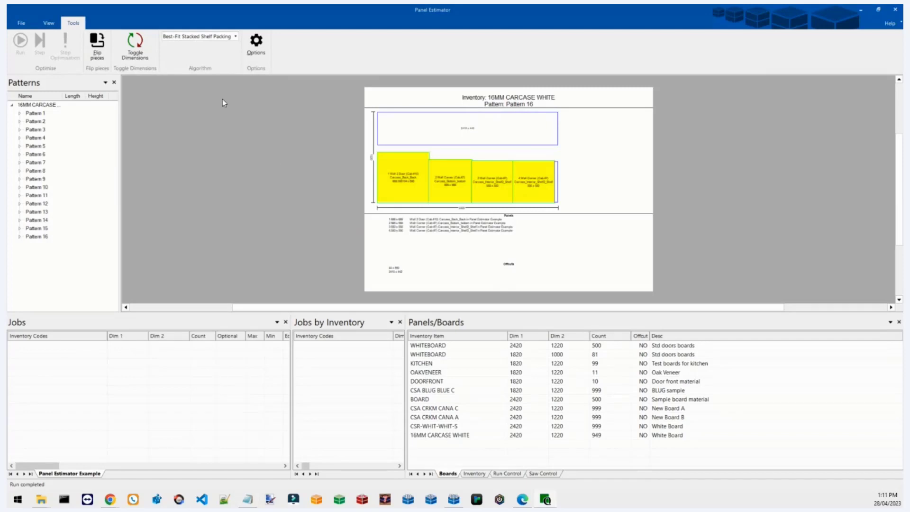
pyautogui.click(894, 12)
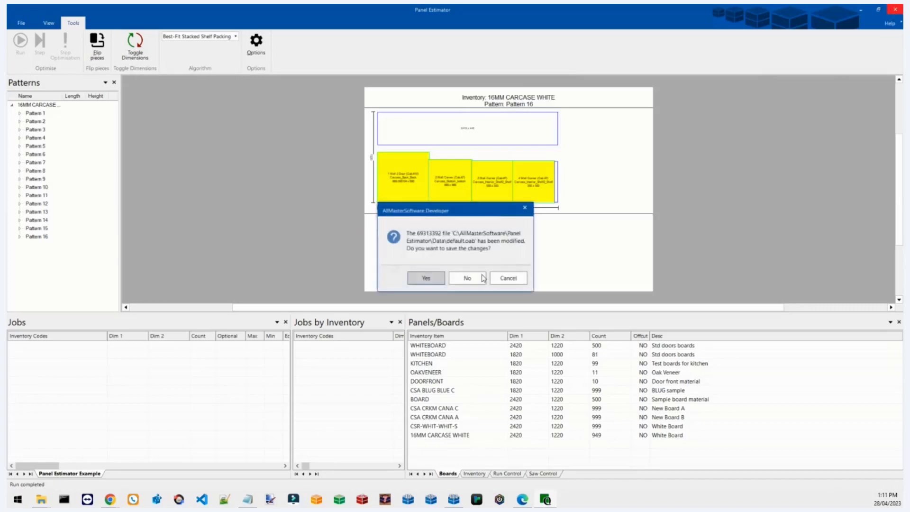
pyautogui.click(469, 278)
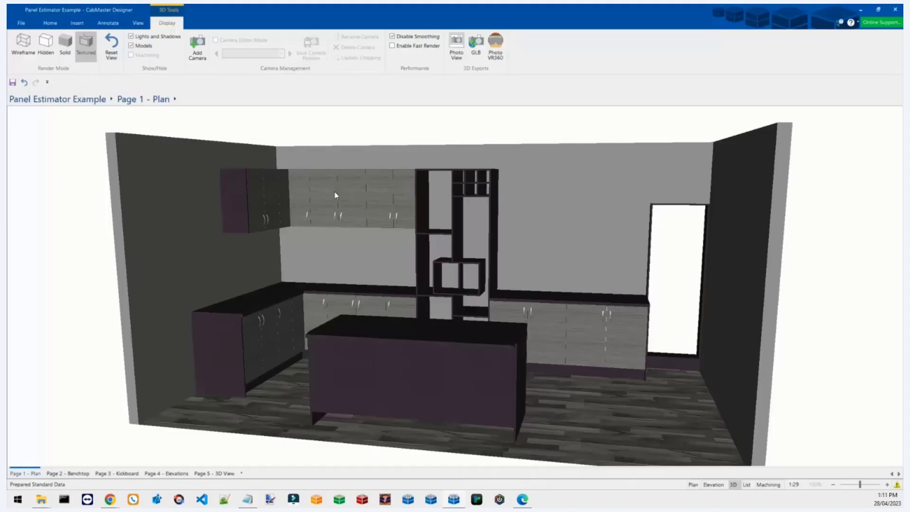
# Export the kitchen drawing from CabMaster to the Panel Estimator companion product again
pyautogui.moveTo(336, 193); pyautogui.dragTo(352, 204)
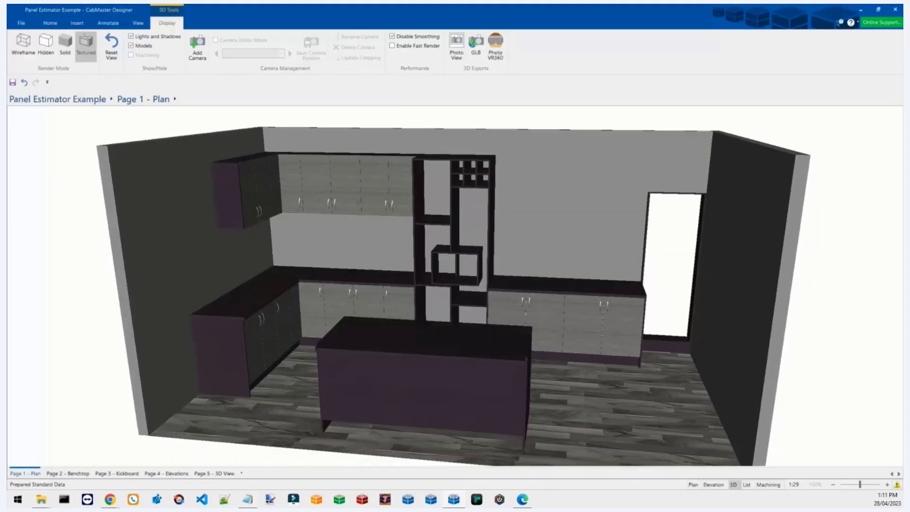
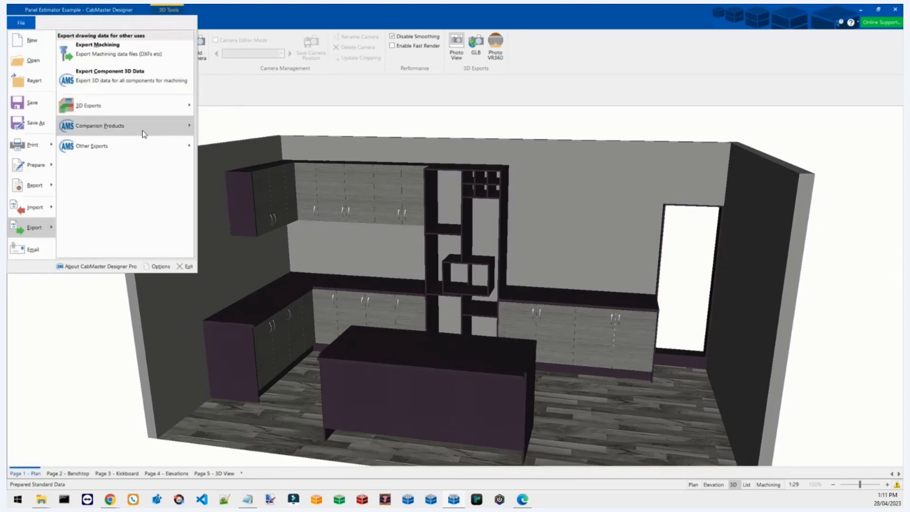
pyautogui.moveTo(142, 127)
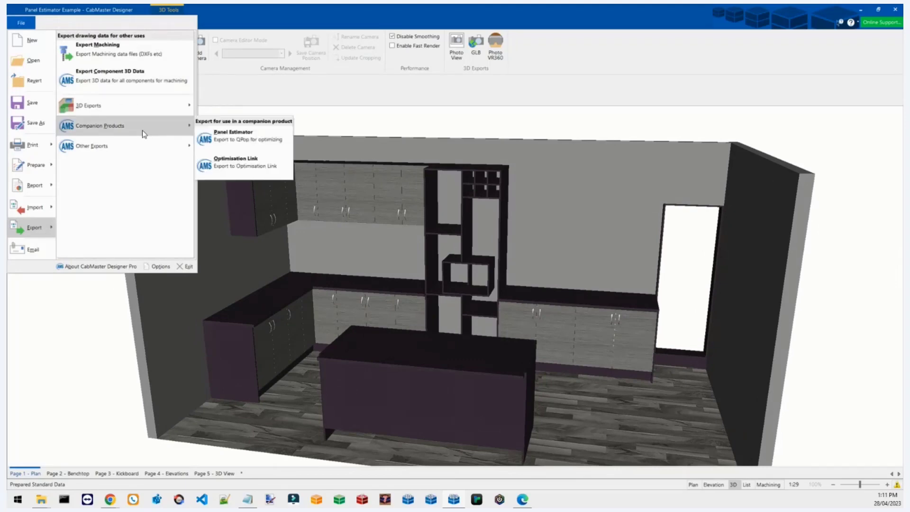
pyautogui.click(255, 143)
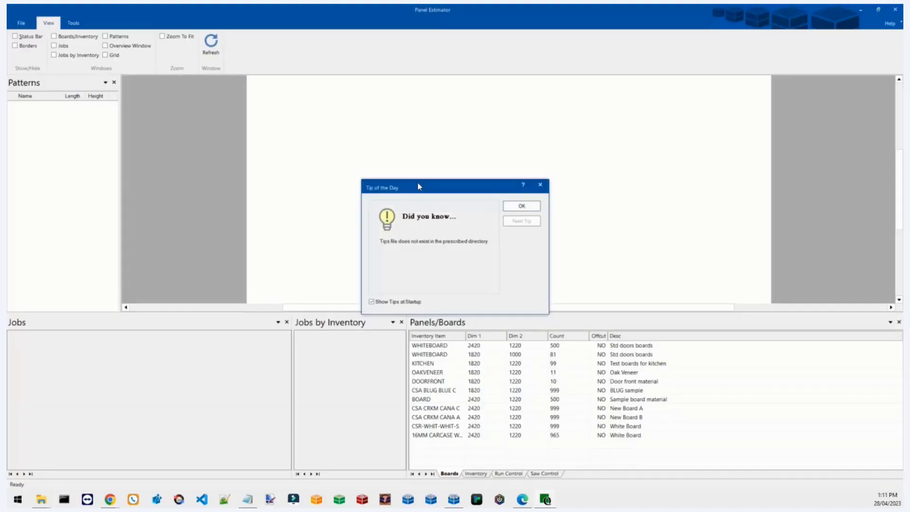
# Dismiss the startup tip and import the Legato 18mm Maroso Milan parts from CabMaster with the default dimension mapping
pyautogui.click(516, 207)
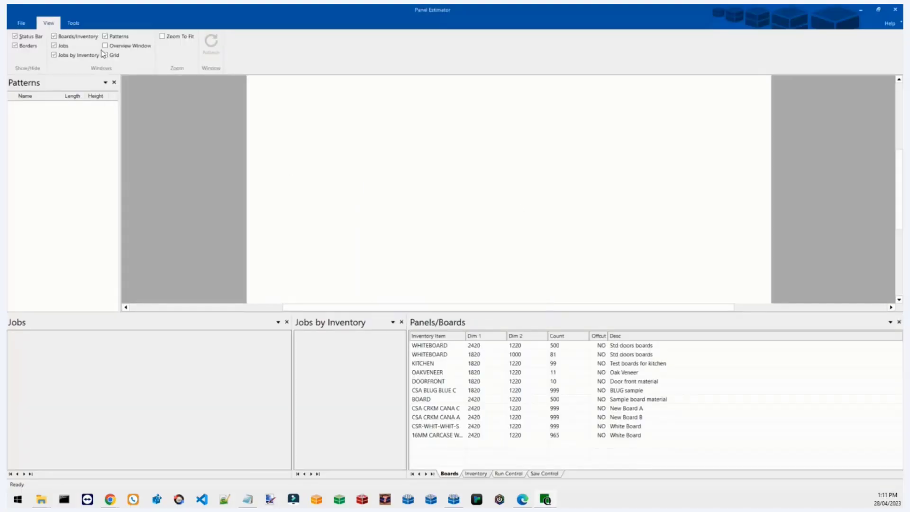
pyautogui.click(31, 26)
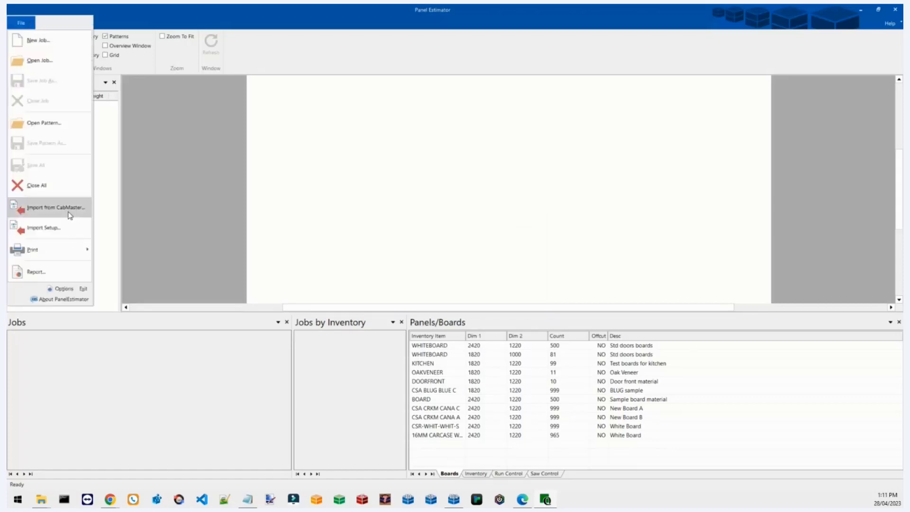
pyautogui.click(69, 212)
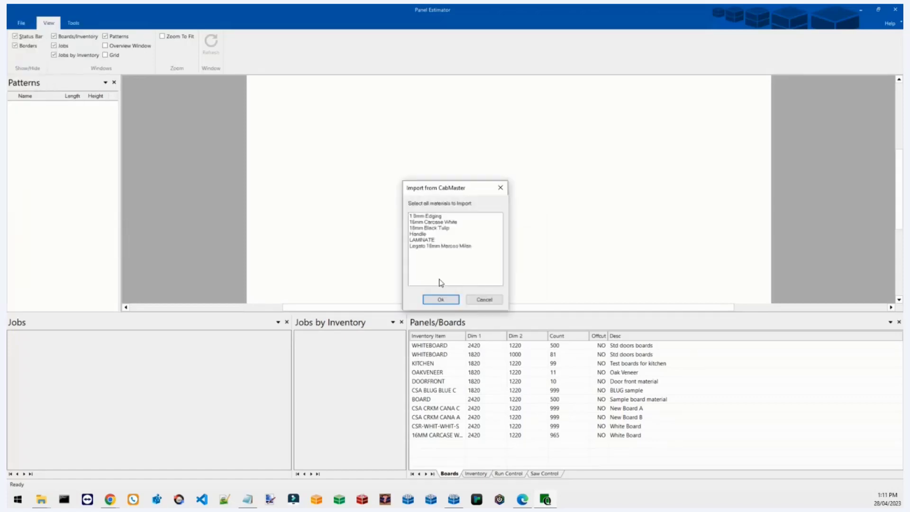
pyautogui.click(450, 246)
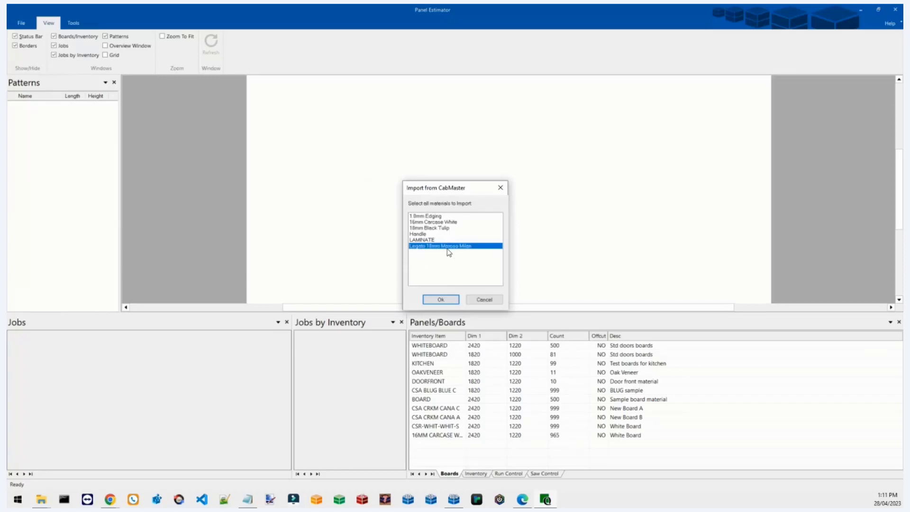
pyautogui.click(441, 300)
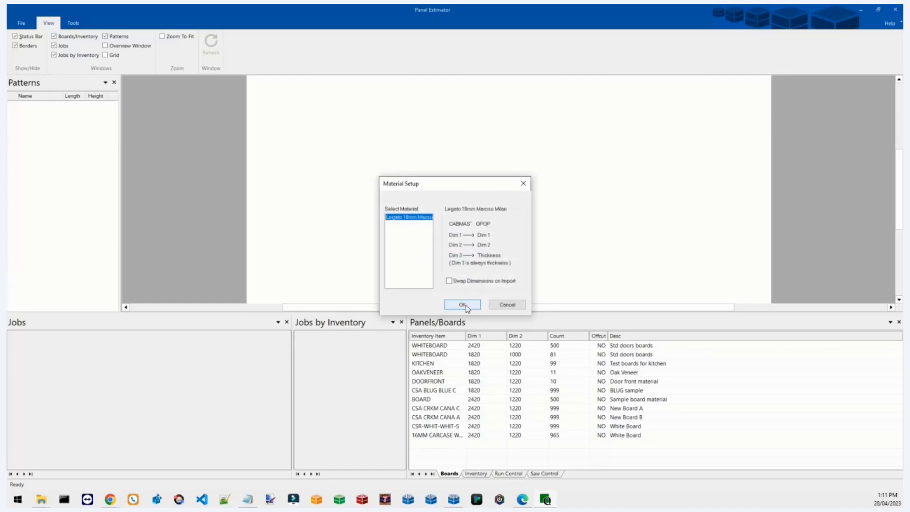
pyautogui.click(462, 305)
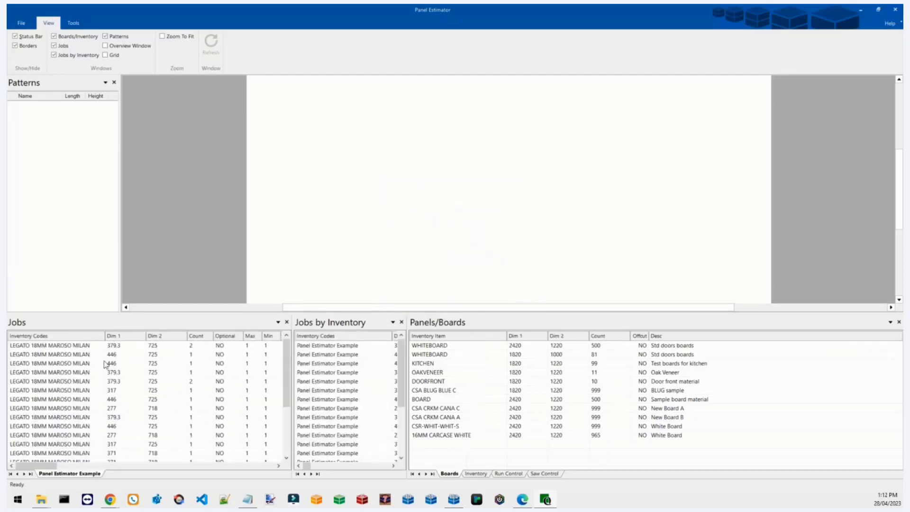
# Run the optimisation, adding the missing LEGATO 18MM MAROSO MILAN inventory code, and display Pattern 1
pyautogui.click(78, 24)
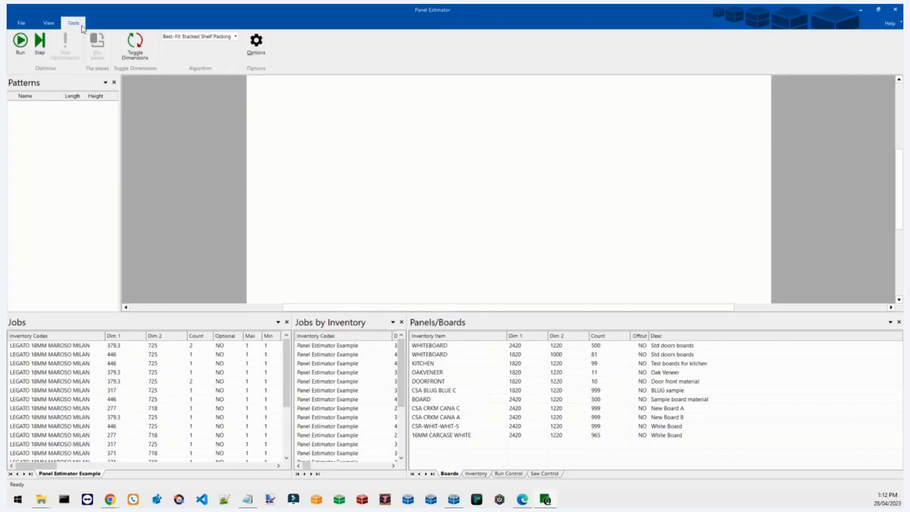
pyautogui.click(21, 48)
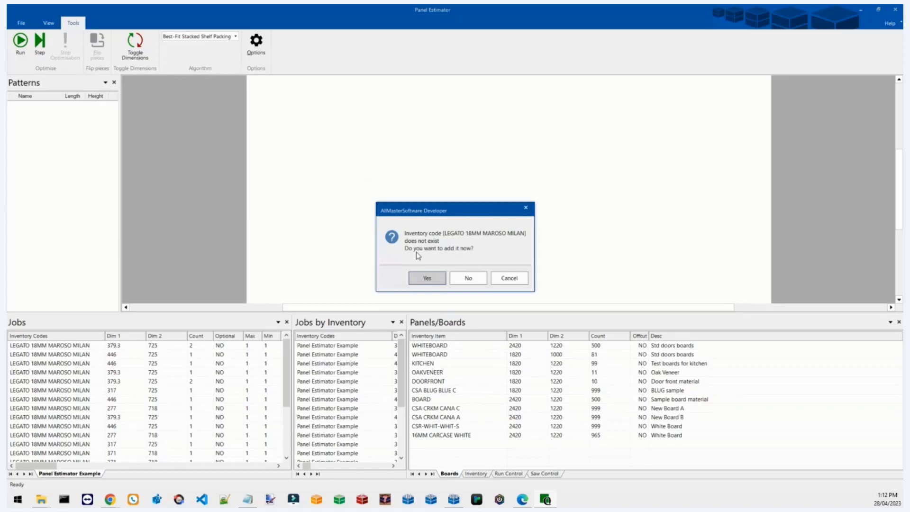
pyautogui.click(427, 278)
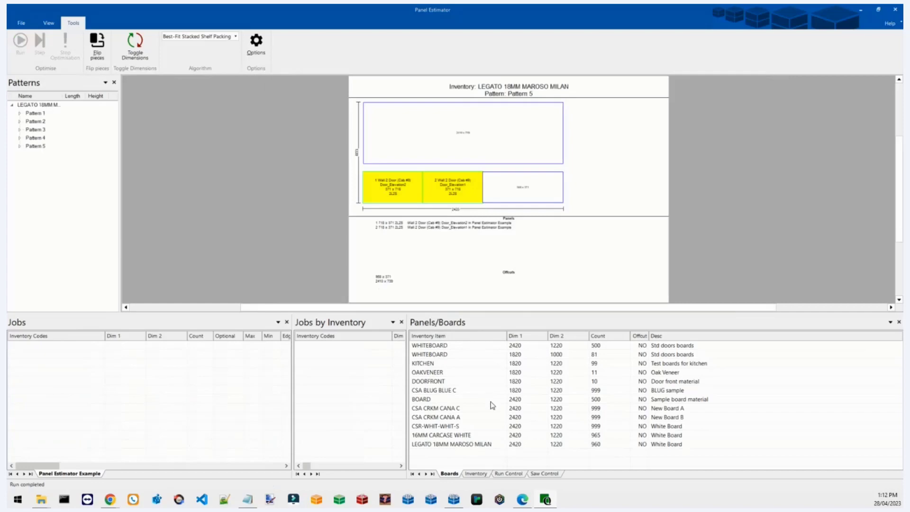
pyautogui.click(37, 114)
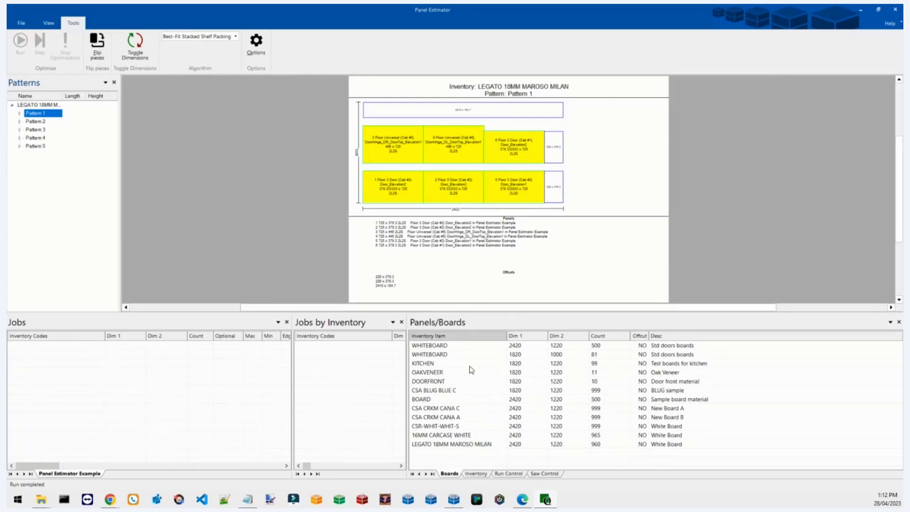
# Set Dim 1 of the LEGATO 18MM MAROSO MILAN board to 3620 and save all
pyautogui.click(469, 448)
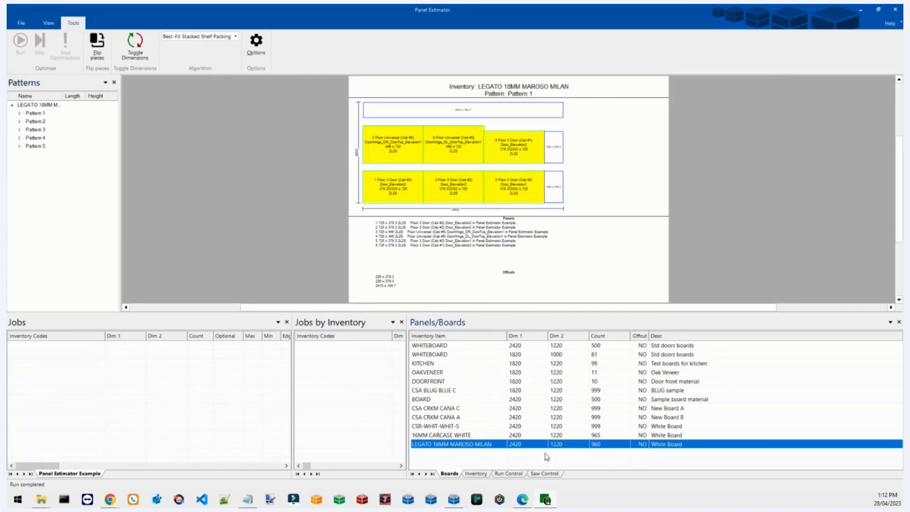
pyautogui.click(562, 427)
pyautogui.click(562, 426)
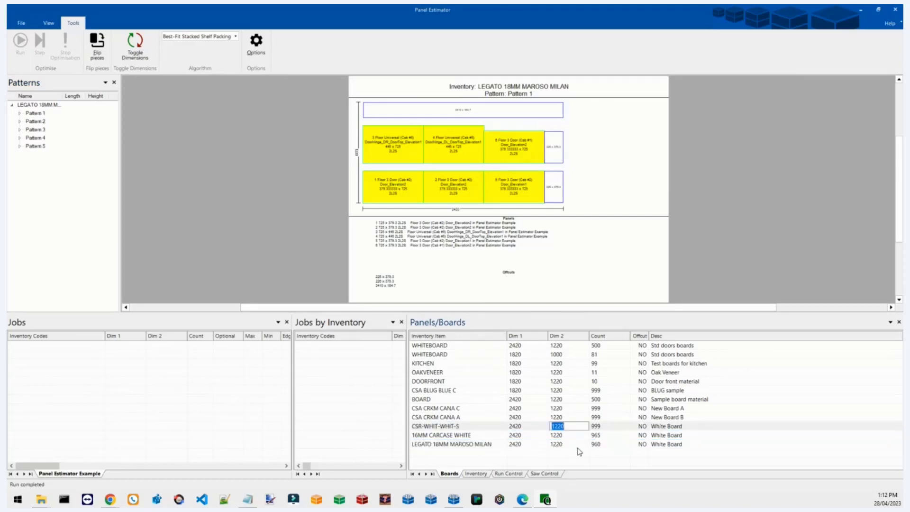
pyautogui.click(445, 446)
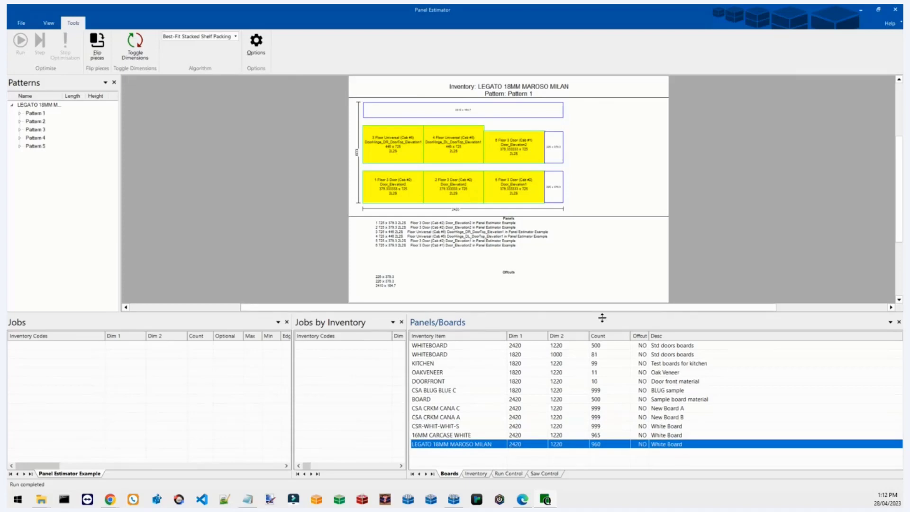
pyautogui.click(527, 447)
pyautogui.click(539, 444)
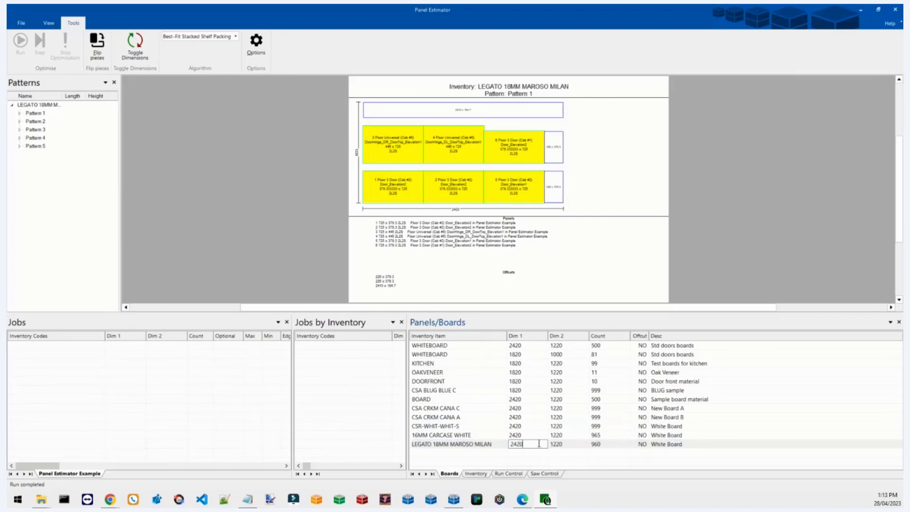
pyautogui.moveTo(535, 446); pyautogui.dragTo(502, 446)
pyautogui.write('36')
pyautogui.press('Tab')
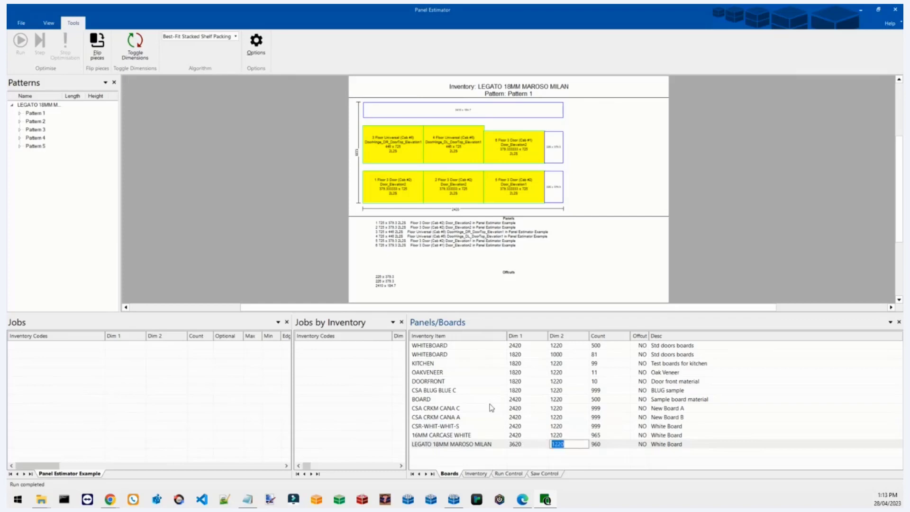
pyautogui.click(21, 23)
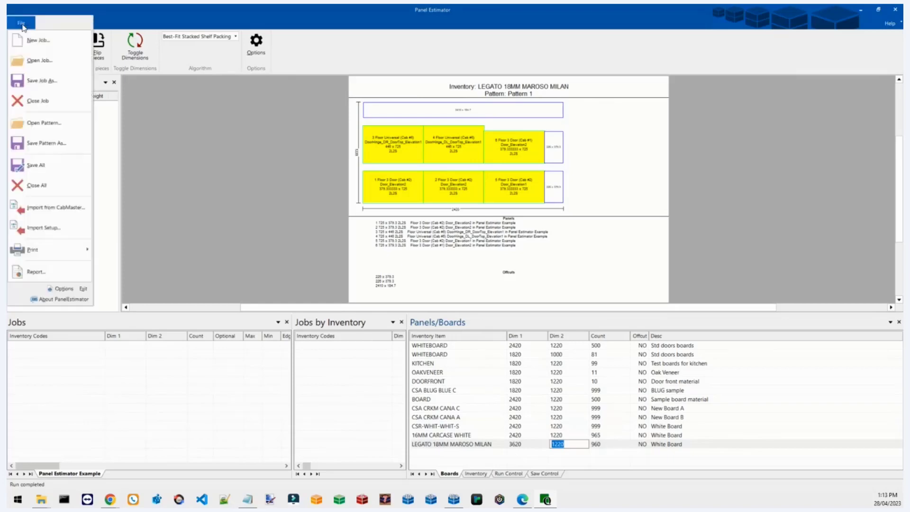
pyautogui.click(64, 166)
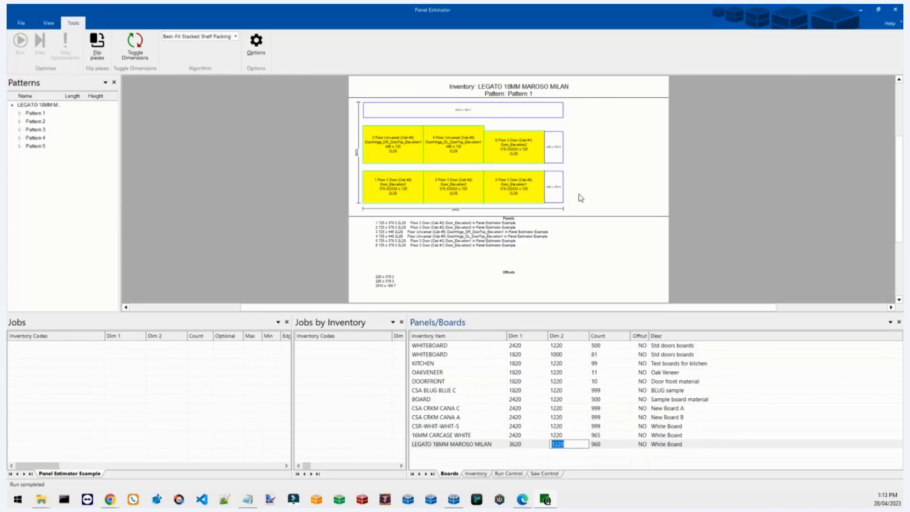
# Set the Rip Kerf to 3 for both the KITCHEN and DEFAULT saw control entries and save all
pyautogui.click(514, 472)
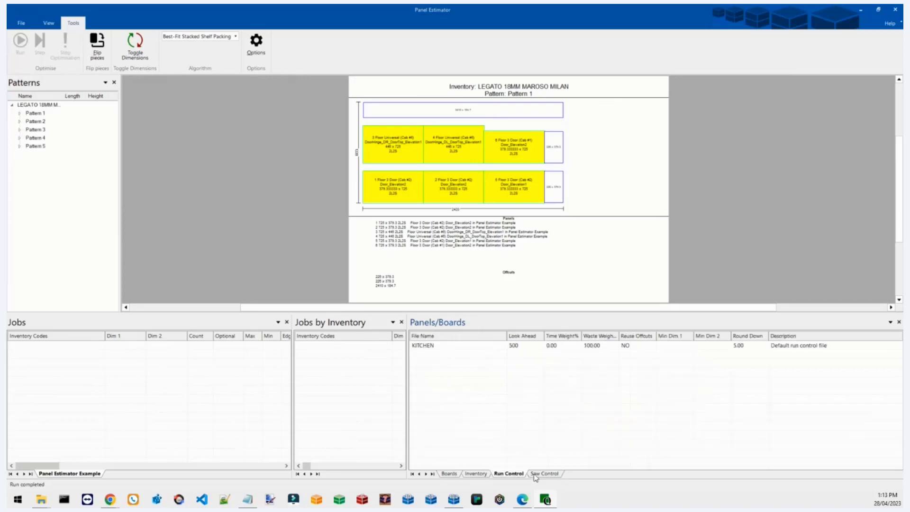
pyautogui.click(539, 474)
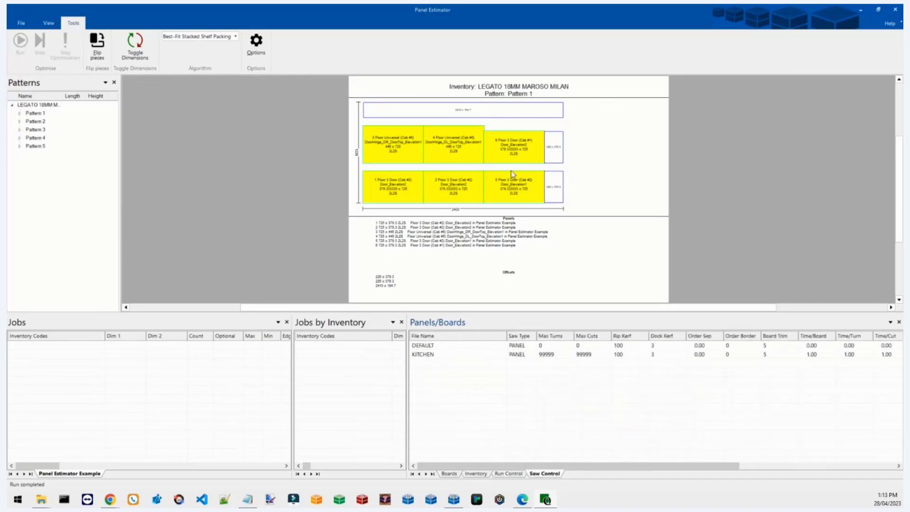
pyautogui.click(634, 355)
pyautogui.click(636, 355)
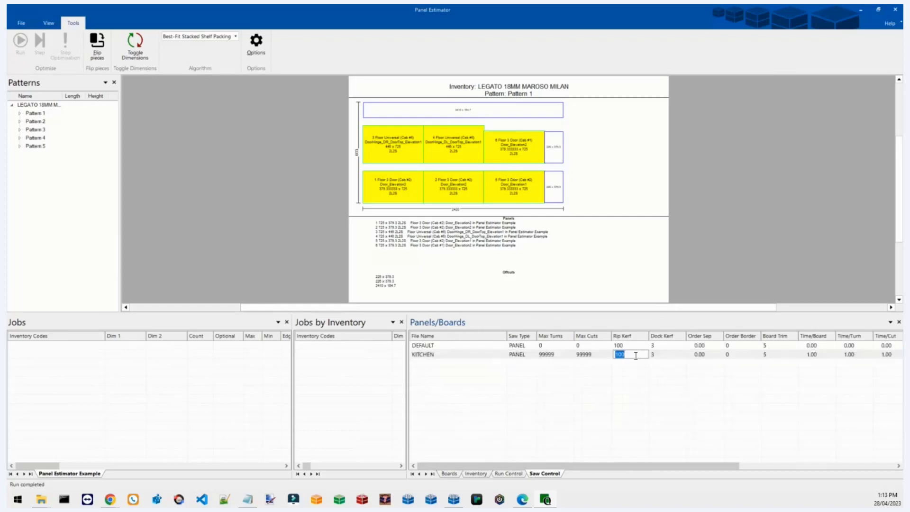
pyautogui.write('3')
pyautogui.click(625, 347)
pyautogui.click(629, 349)
pyautogui.write('3')
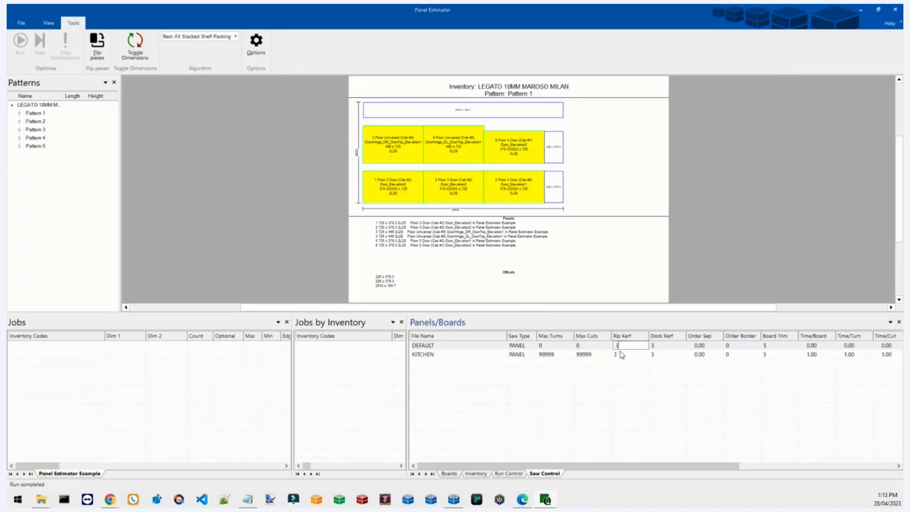
pyautogui.press('Tab')
pyautogui.click(21, 23)
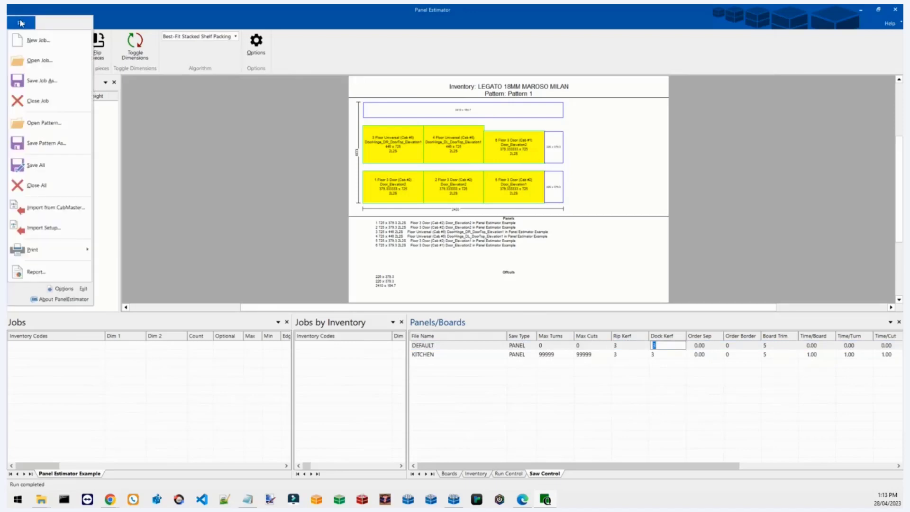
pyautogui.click(49, 167)
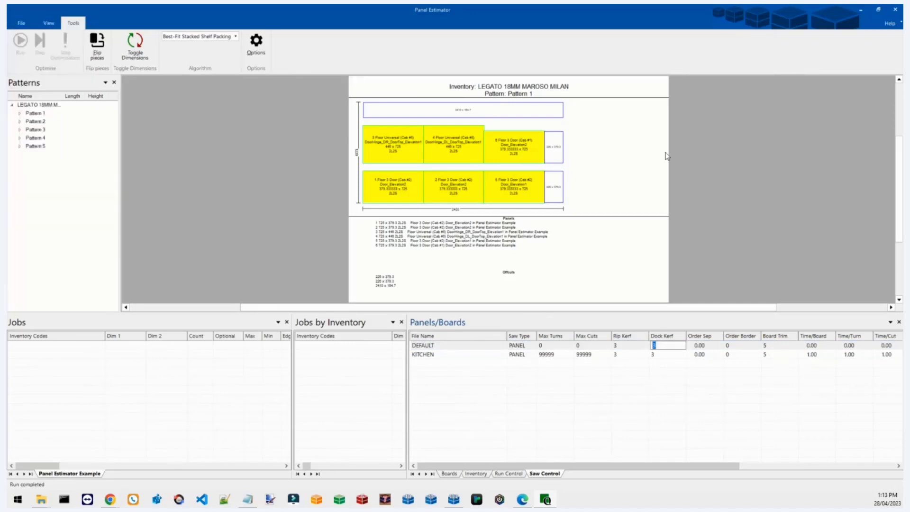
# Close Panel Estimator and export the kitchen drawing from CabMaster to Panel Estimator again
pyautogui.click(895, 10)
pyautogui.click(21, 23)
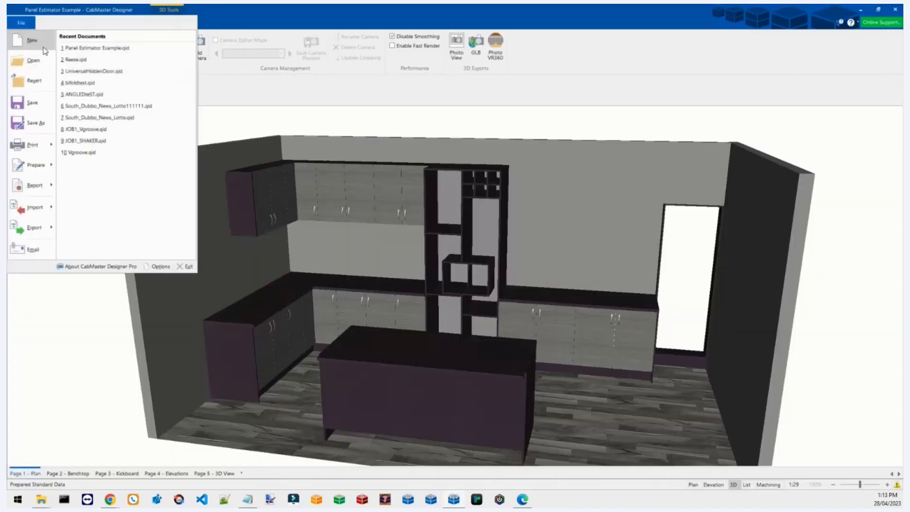
pyautogui.moveTo(45, 227)
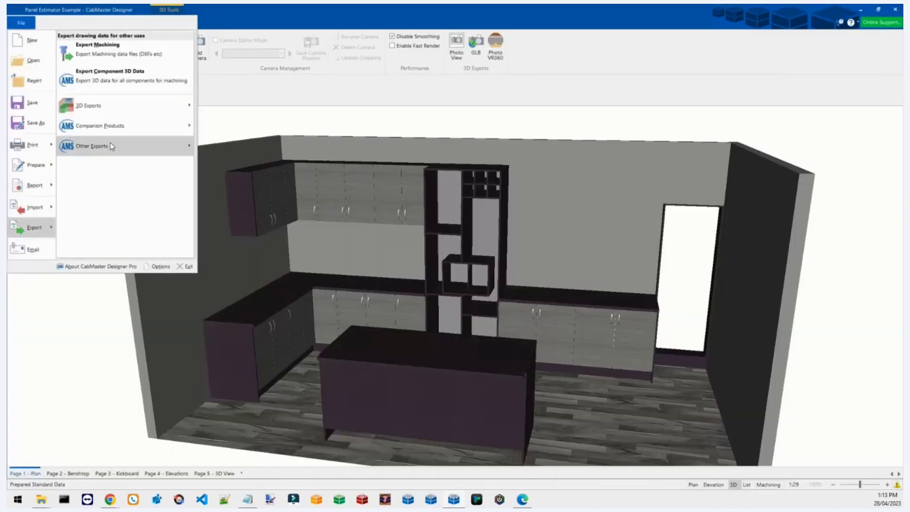
pyautogui.moveTo(118, 133)
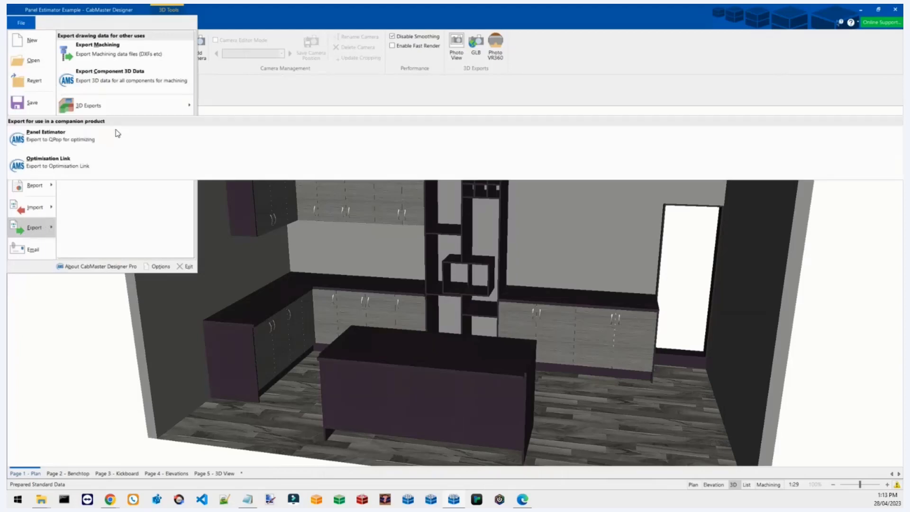
pyautogui.click(196, 141)
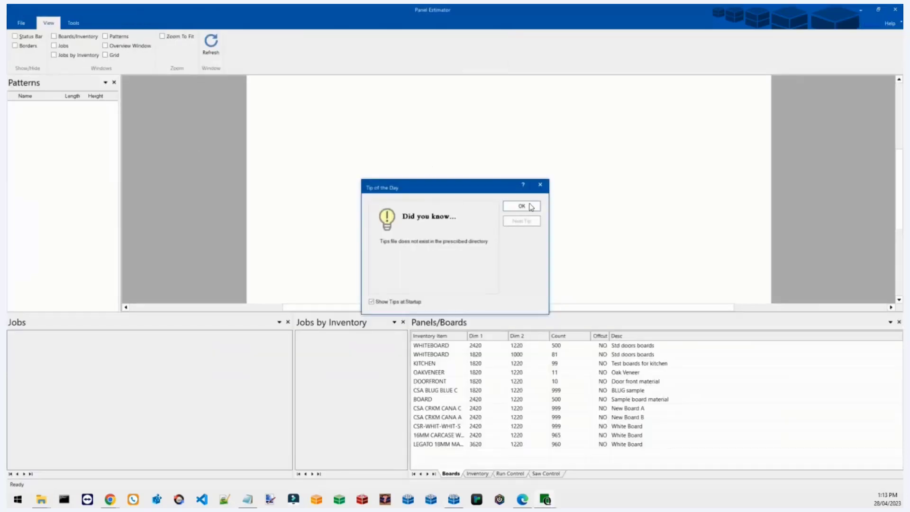
# Dismiss the startup tip, widen the Inventory Item column to fit and check the LEGATO 18MM MAROSO MILAN board's Dim 1
pyautogui.click(522, 207)
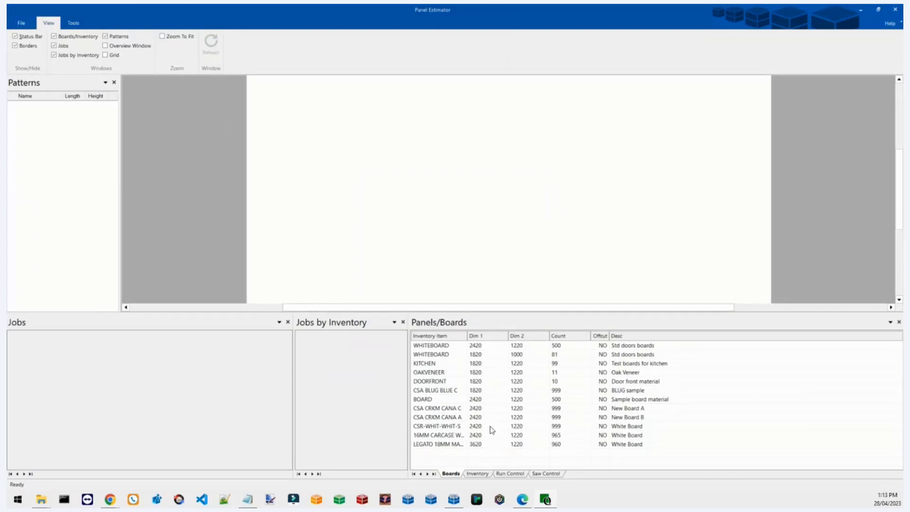
pyautogui.doubleClick(475, 334)
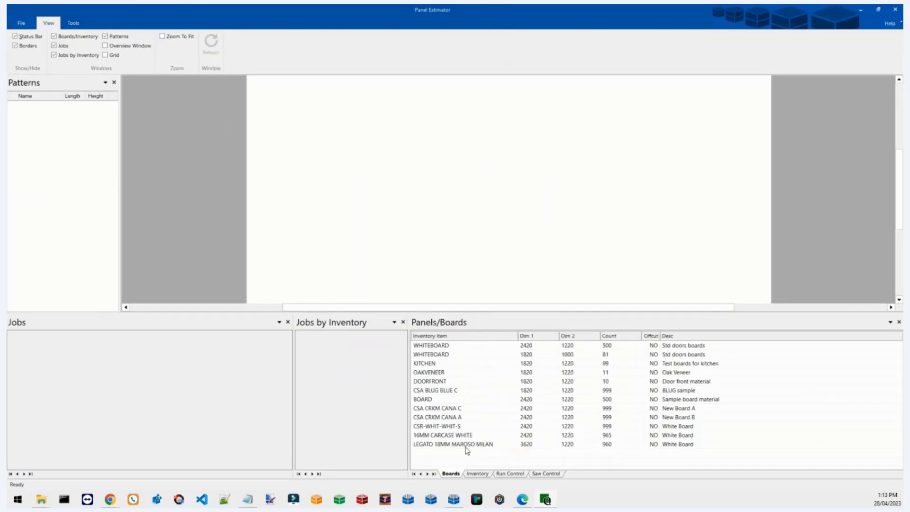
pyautogui.click(467, 448)
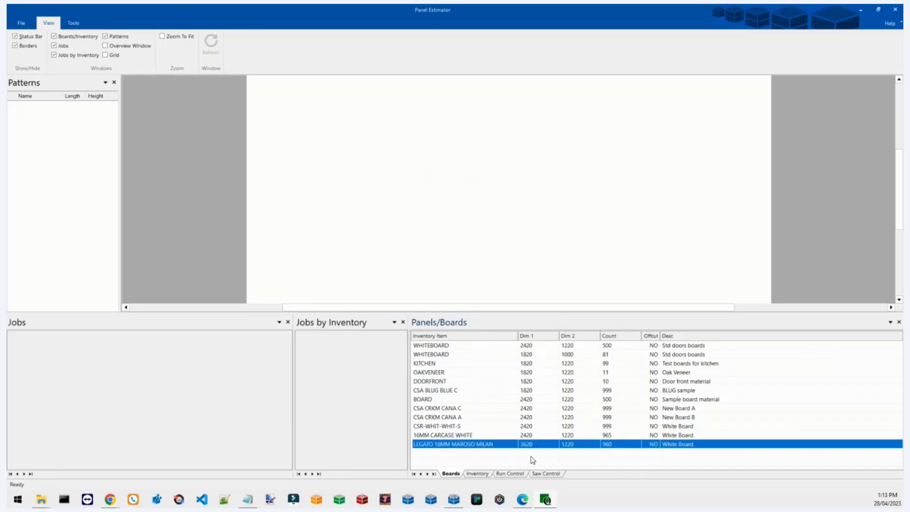
pyautogui.click(542, 446)
pyautogui.doubleClick(543, 446)
pyautogui.click(546, 445)
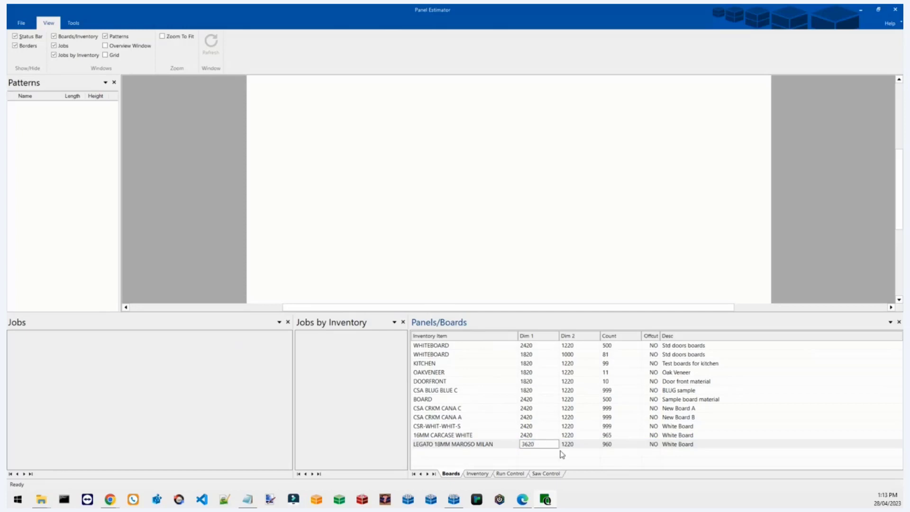
# Import the Legato 18mm Maroso Milan parts from the new CabMaster export and bring up the optimisation tools
pyautogui.click(10, 20)
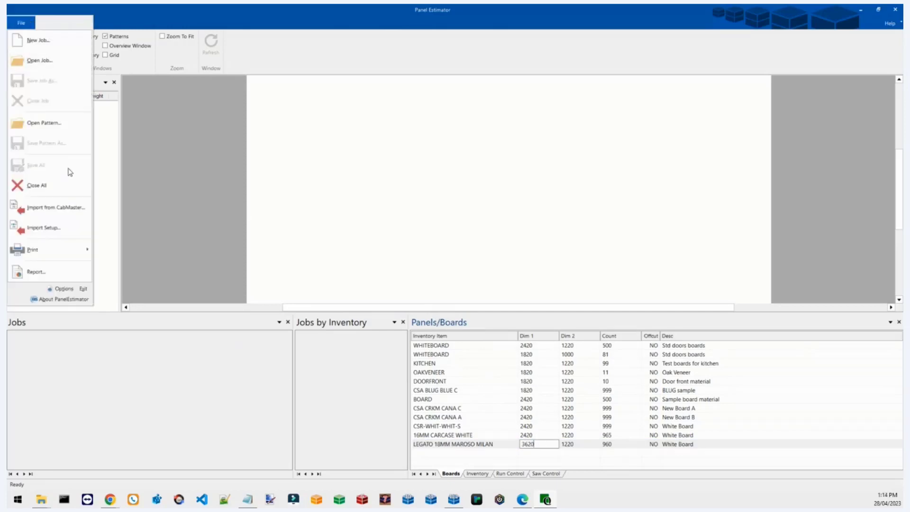
pyautogui.click(56, 208)
pyautogui.click(438, 246)
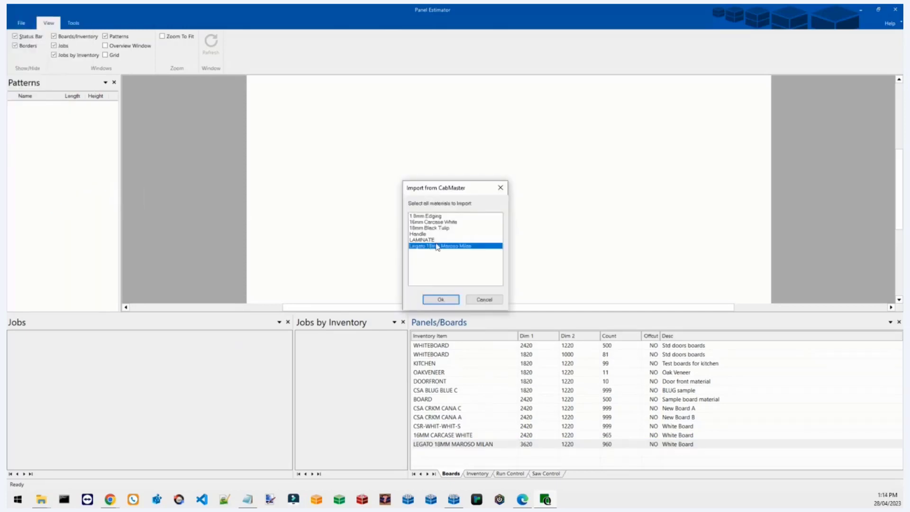
pyautogui.click(440, 300)
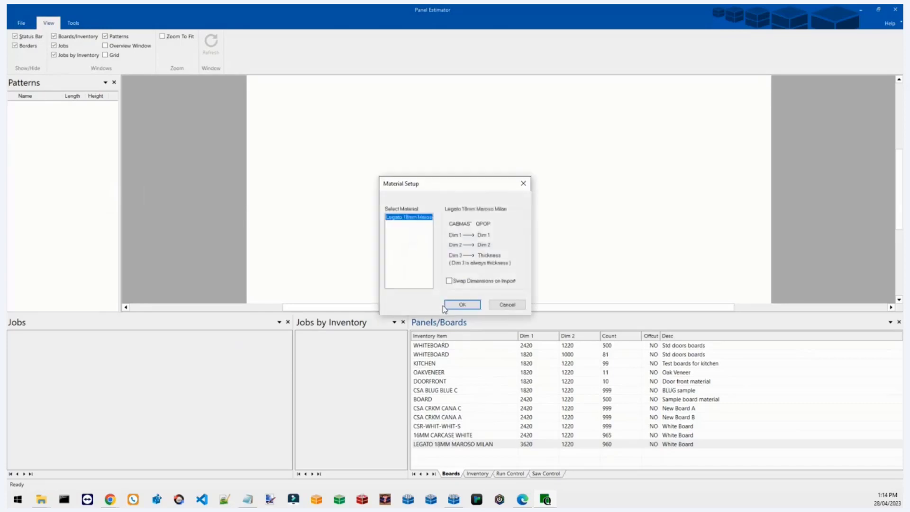
pyautogui.click(470, 303)
pyautogui.click(73, 23)
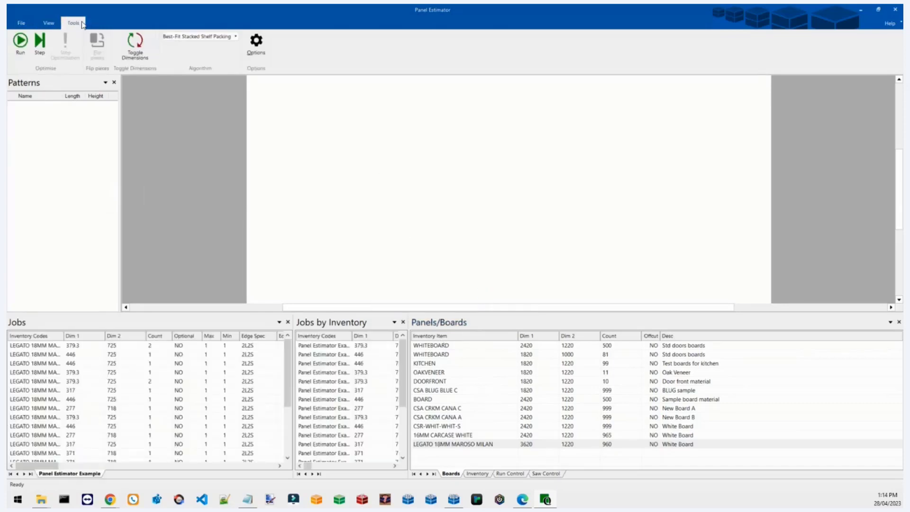
# Run the optimisation on the imported Legato 18mm Maroso Milan parts and review Patterns 1 and 2
pyautogui.click(19, 43)
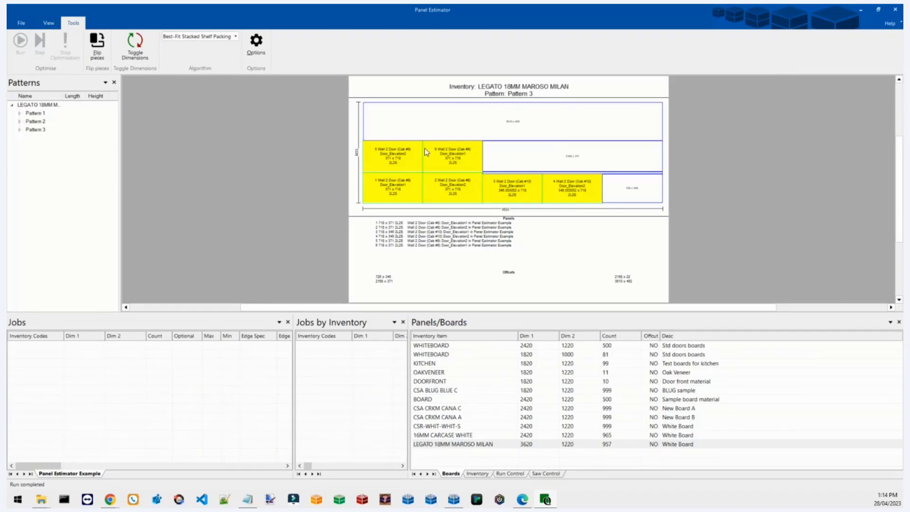
pyautogui.click(36, 114)
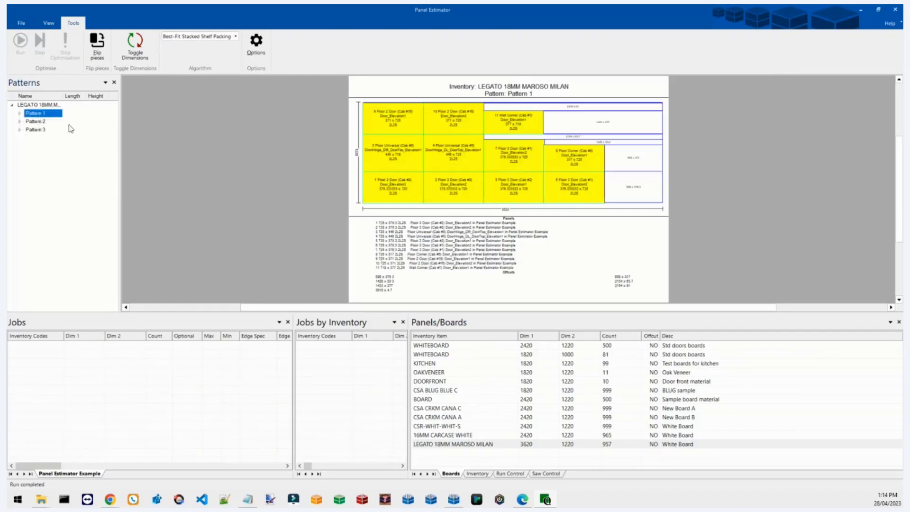
pyautogui.click(36, 121)
pyautogui.click(43, 114)
# Enlarge the boards list and add a new board entry with LEGATO 18MM MAROSO MILAN as its inventory item
pyautogui.click(493, 455)
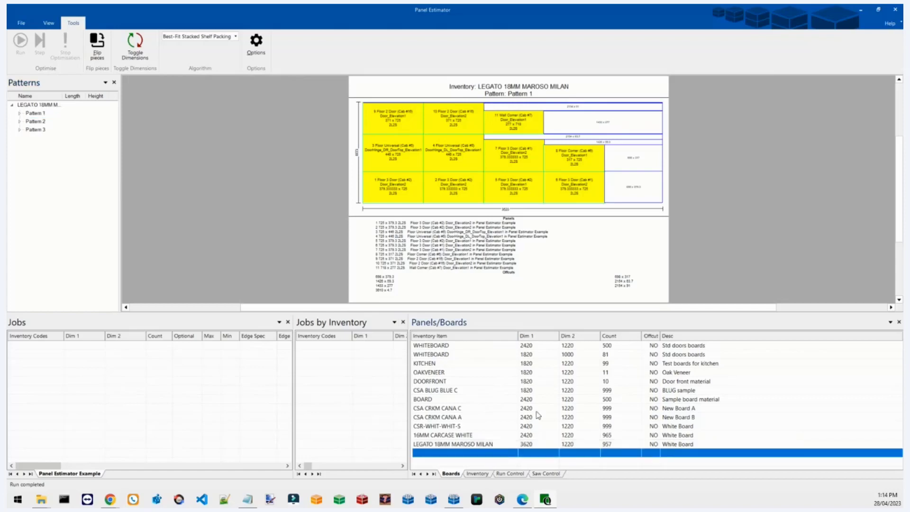
pyautogui.moveTo(527, 312); pyautogui.dragTo(524, 287)
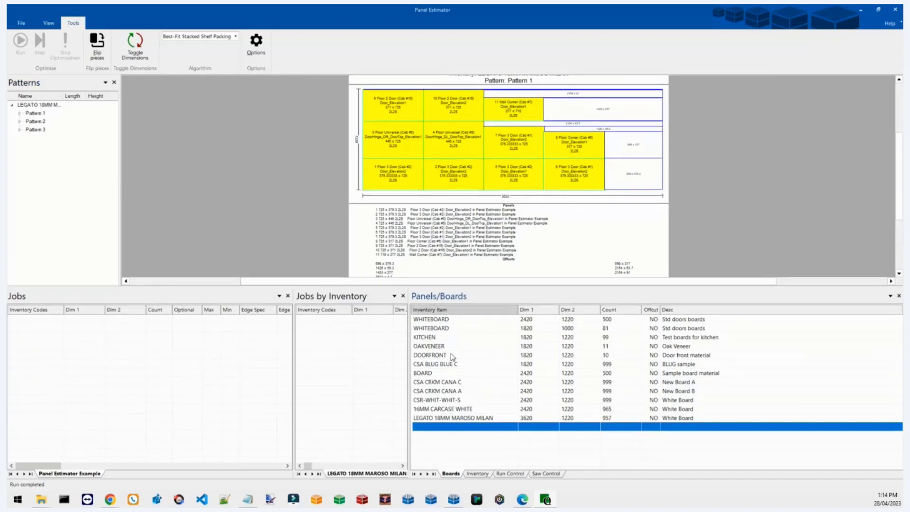
pyautogui.click(518, 426)
pyautogui.click(522, 427)
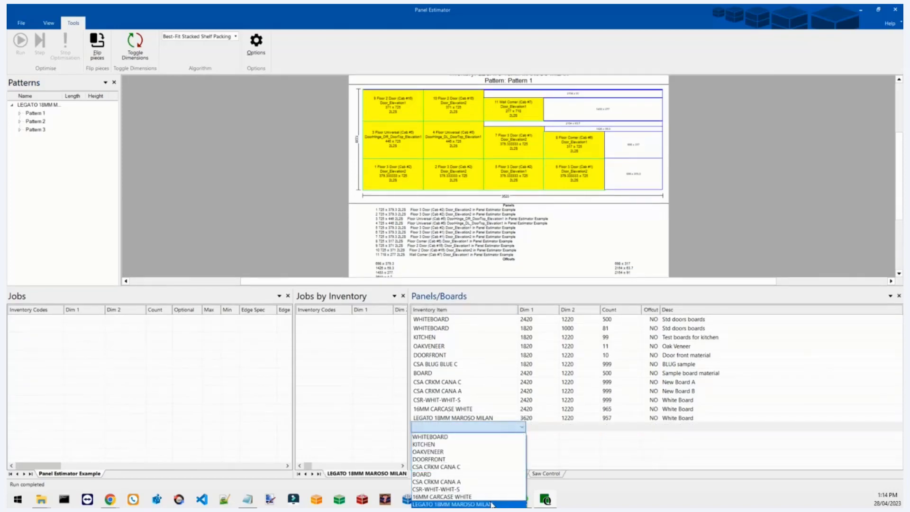
pyautogui.click(492, 504)
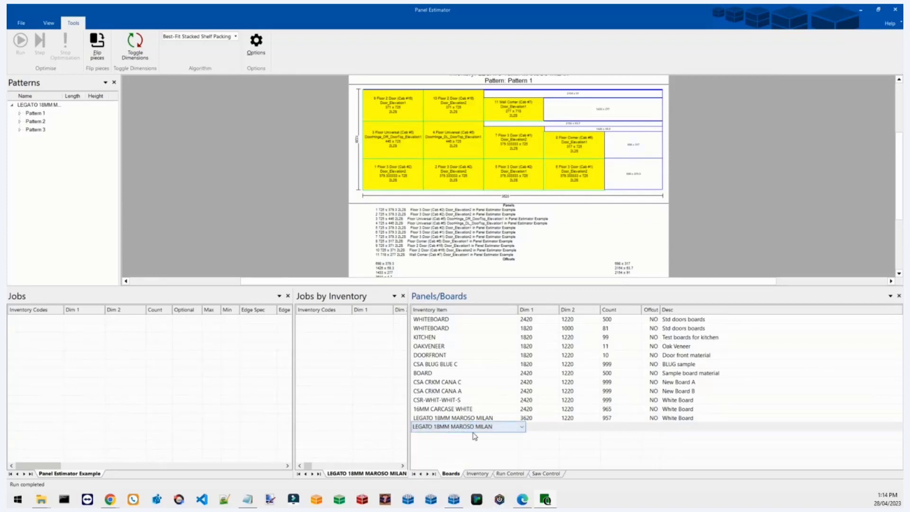
pyautogui.click(541, 429)
pyautogui.click(540, 428)
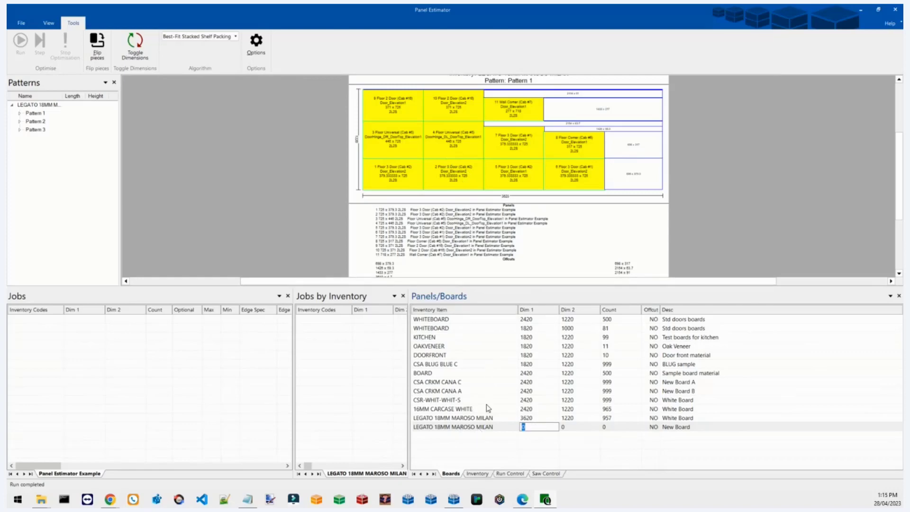
# Change the original LEGATO 18MM MAROSO MILAN board to 1200 × 1200 with a count of 1
pyautogui.click(542, 419)
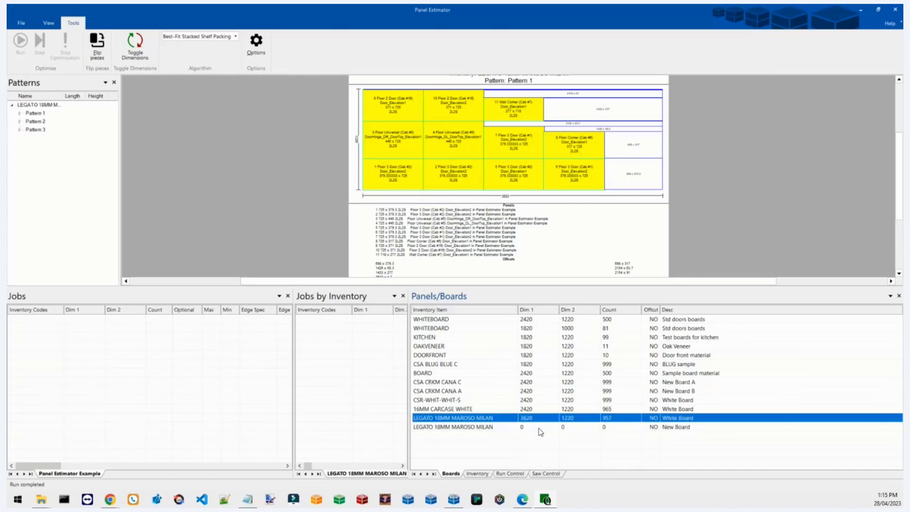
pyautogui.click(535, 421)
pyautogui.click(544, 421)
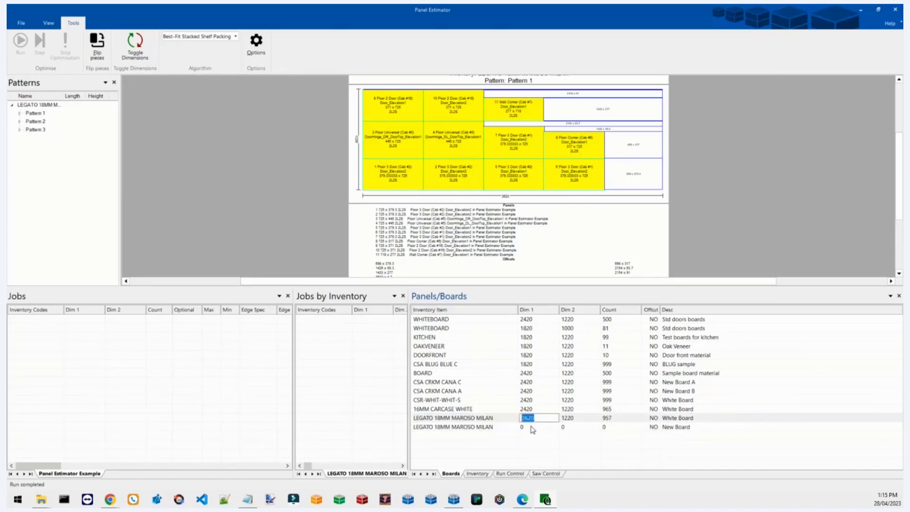
pyautogui.write('1200')
pyautogui.press('Tab')
pyautogui.write('1200')
pyautogui.press('Tab')
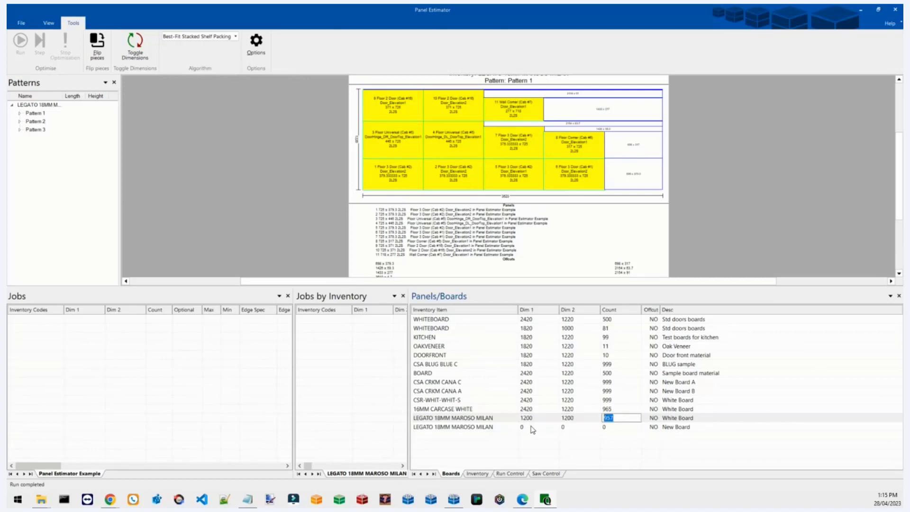
pyautogui.click(621, 418)
pyautogui.moveTo(621, 418); pyautogui.dragTo(587, 420)
pyautogui.write('1')
pyautogui.press('Tab')
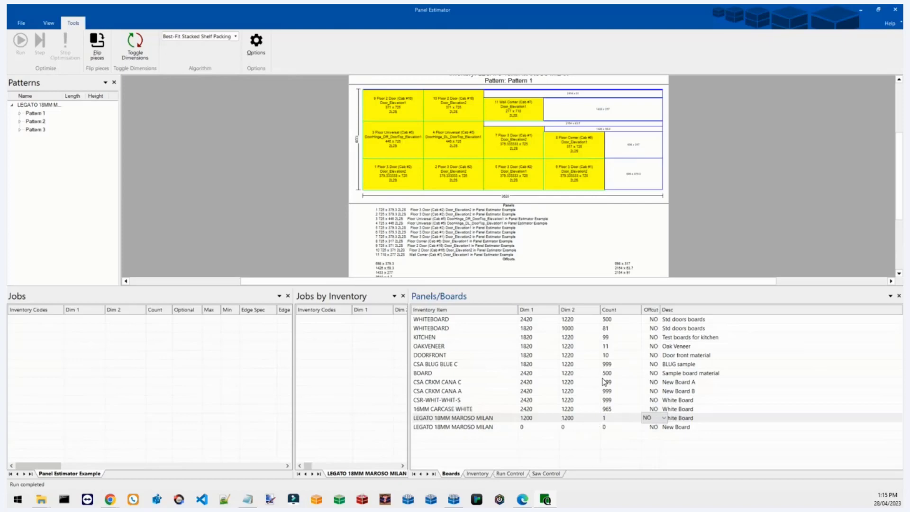
# Set the new LEGATO 18MM MAROSO MILAN board to 3620 × 1220 with a count of 999
pyautogui.click(535, 430)
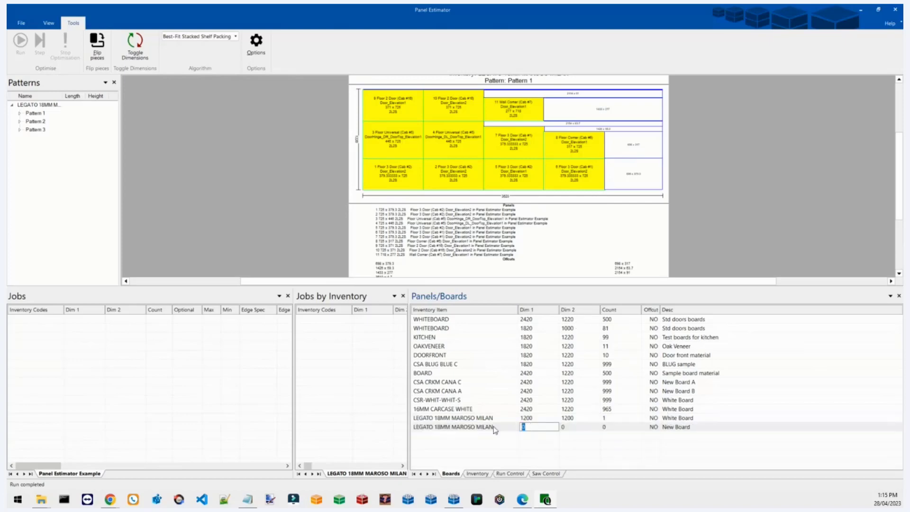
pyautogui.write('3620')
pyautogui.press('Tab')
pyautogui.write('12')
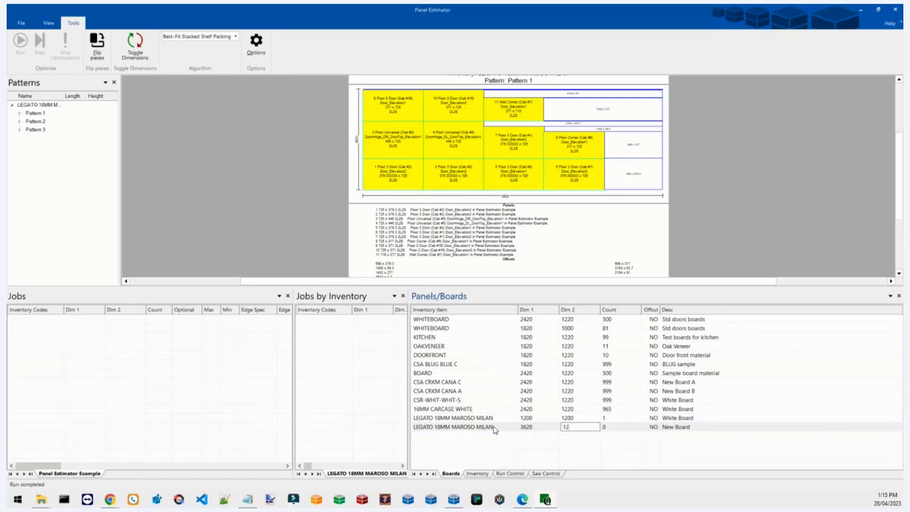
pyautogui.press('Tab')
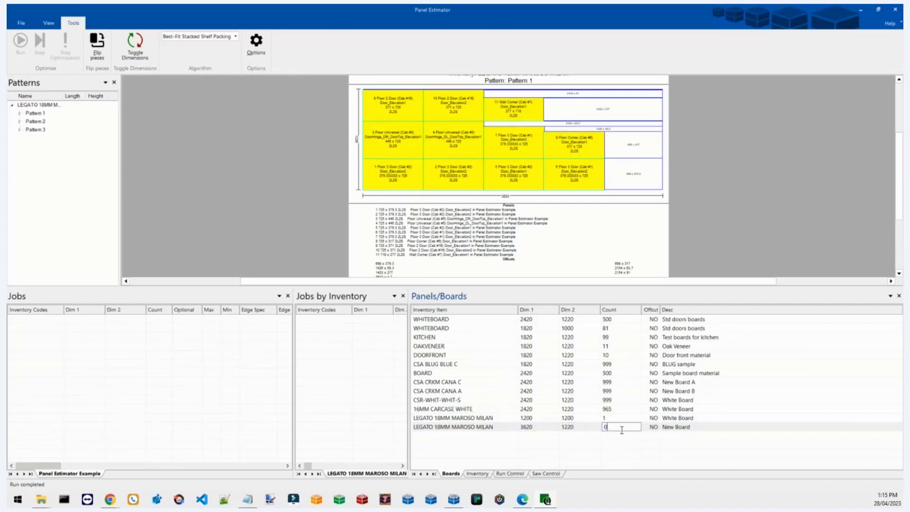
pyautogui.write('999')
pyautogui.press('Tab')
pyautogui.click(471, 420)
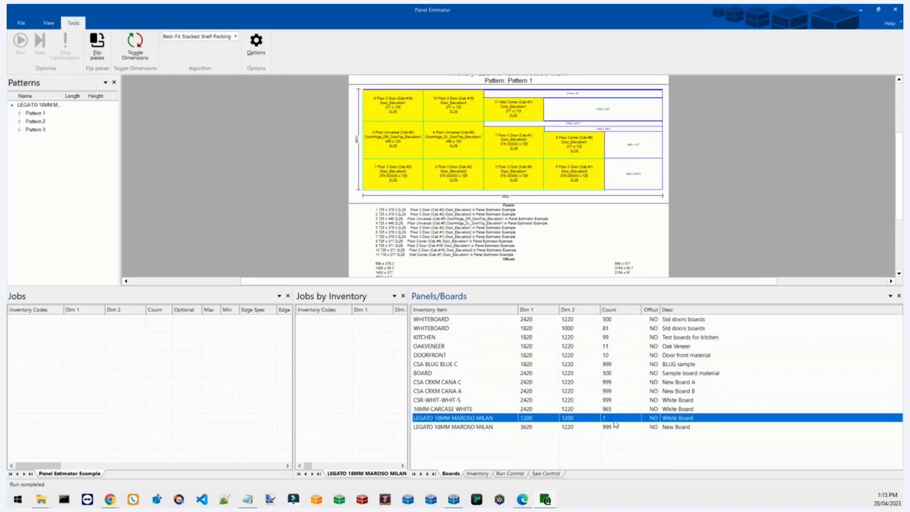
pyautogui.click(488, 429)
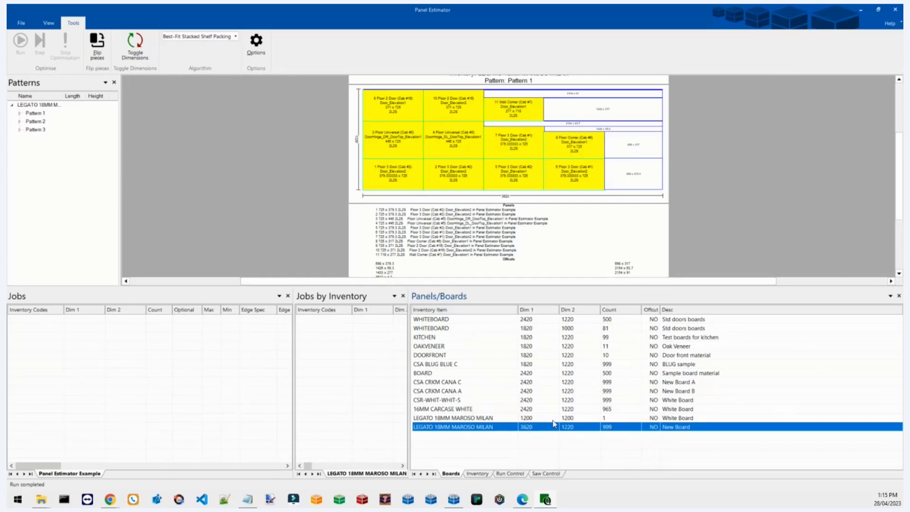
pyautogui.click(522, 419)
pyautogui.click(522, 418)
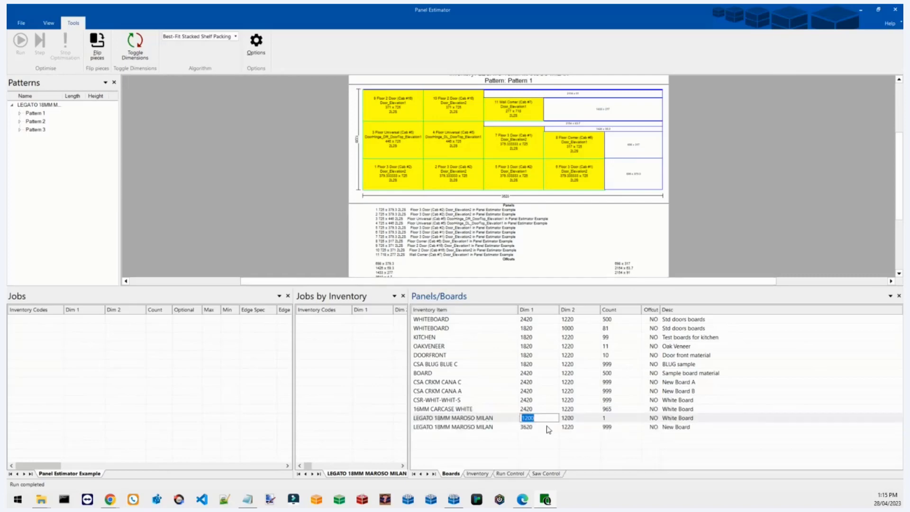
pyautogui.click(21, 23)
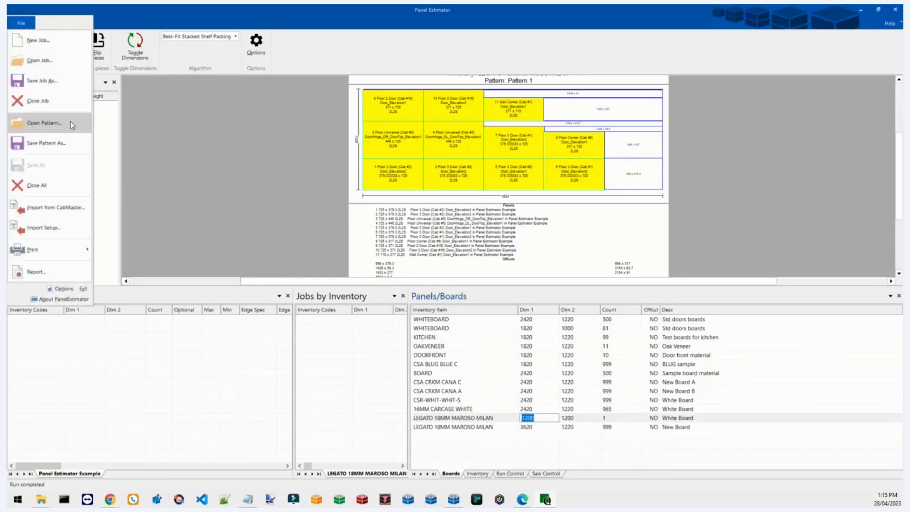
pyautogui.click(202, 160)
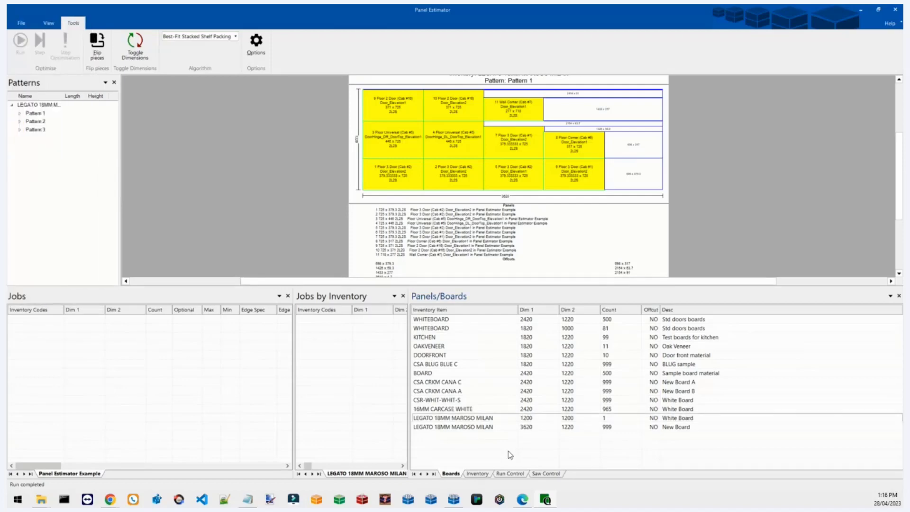
pyautogui.click(21, 23)
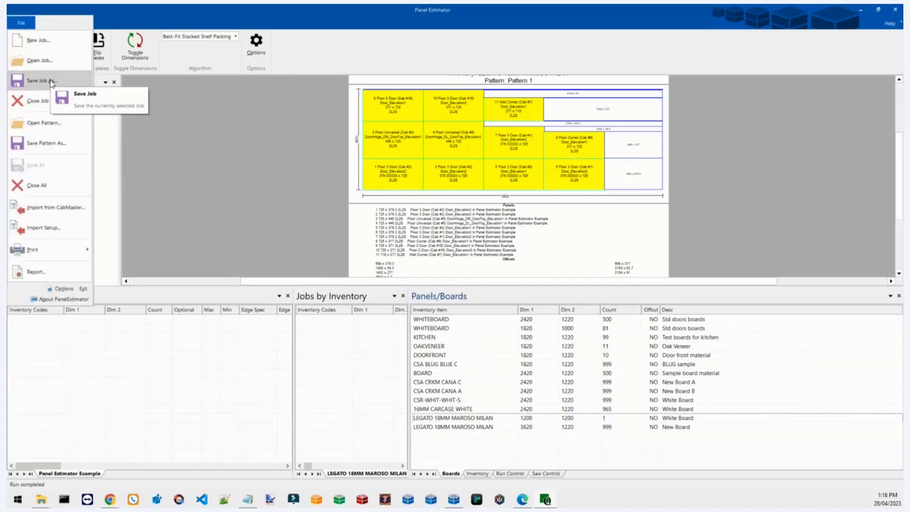
pyautogui.click(288, 164)
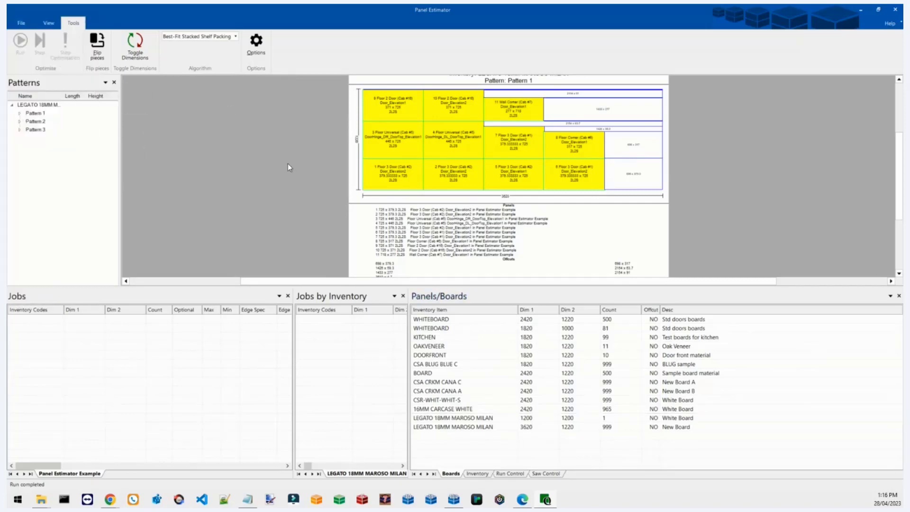
# Close Panel Estimator, re-export the kitchen drawing from CabMaster to Panel Estimator and dismiss the startup tip
pyautogui.click(893, 15)
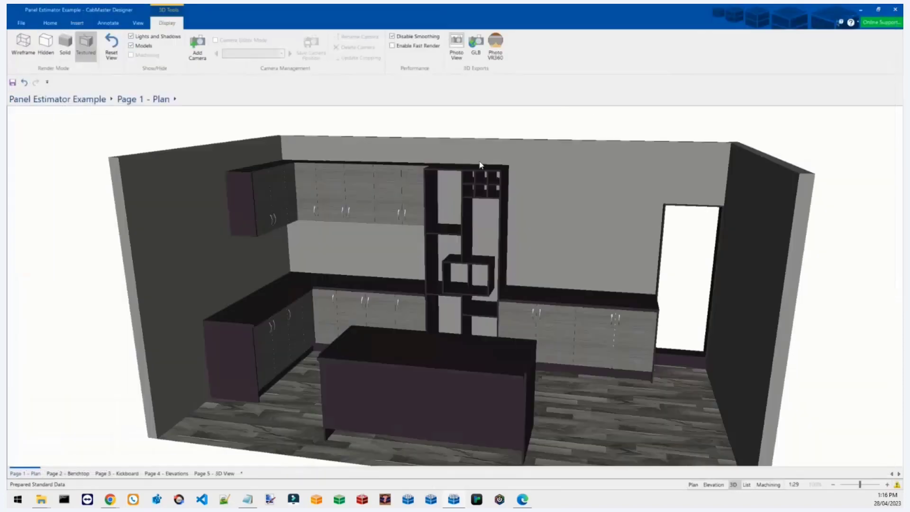
pyautogui.click(21, 23)
pyautogui.moveTo(34, 228)
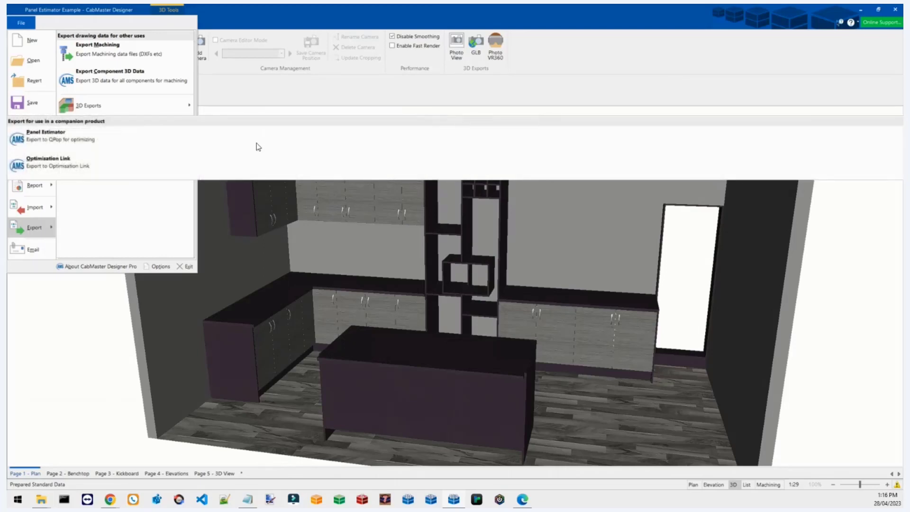
pyautogui.click(250, 141)
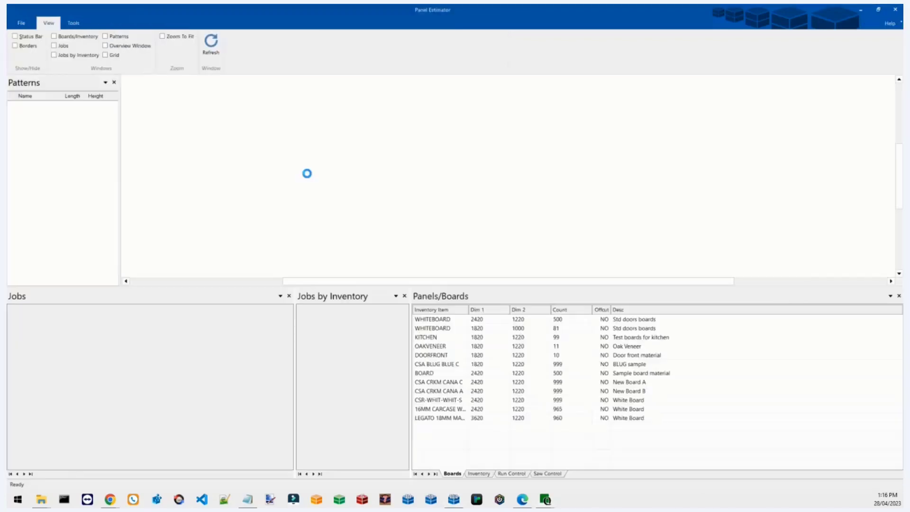
pyautogui.click(533, 206)
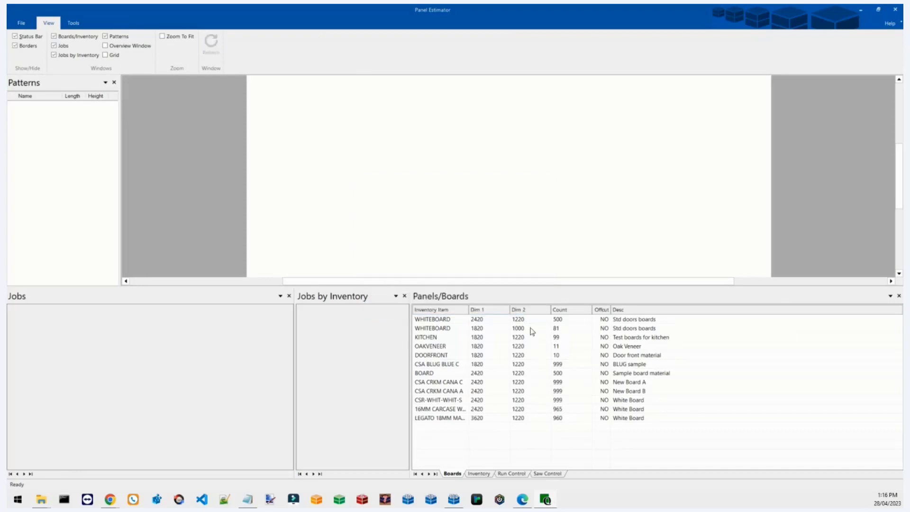
# Widen the Inventory Item column and add a new board entry for LEGATO 18MM MAROSO MILAN
pyautogui.moveTo(470, 309); pyautogui.dragTo(524, 309)
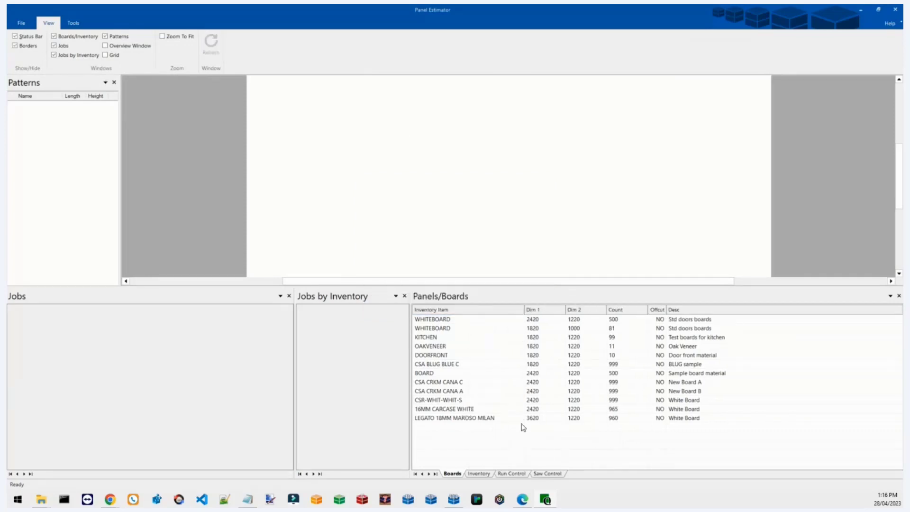
pyautogui.click(503, 430)
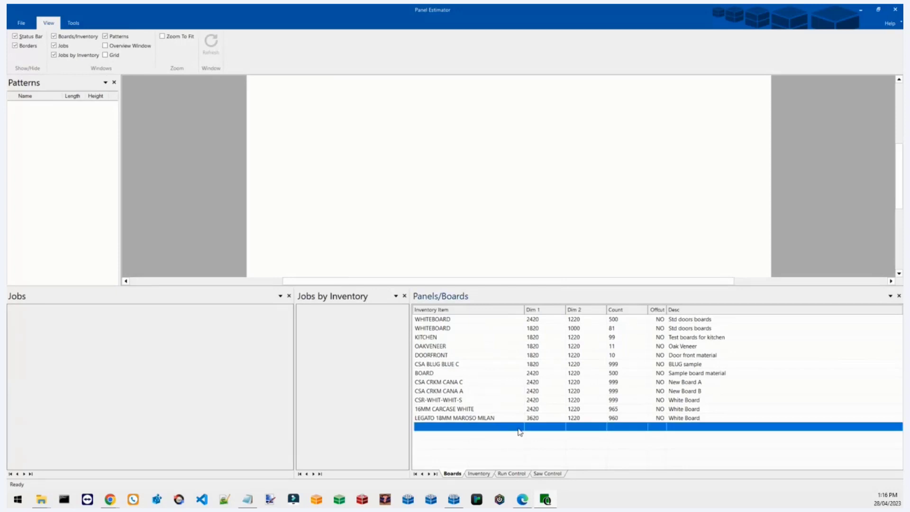
pyautogui.click(521, 430)
pyautogui.click(528, 427)
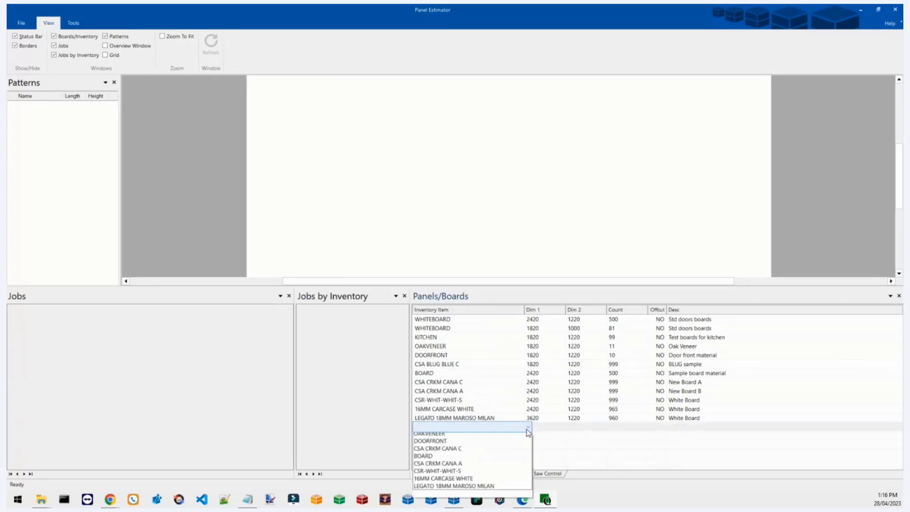
pyautogui.click(491, 506)
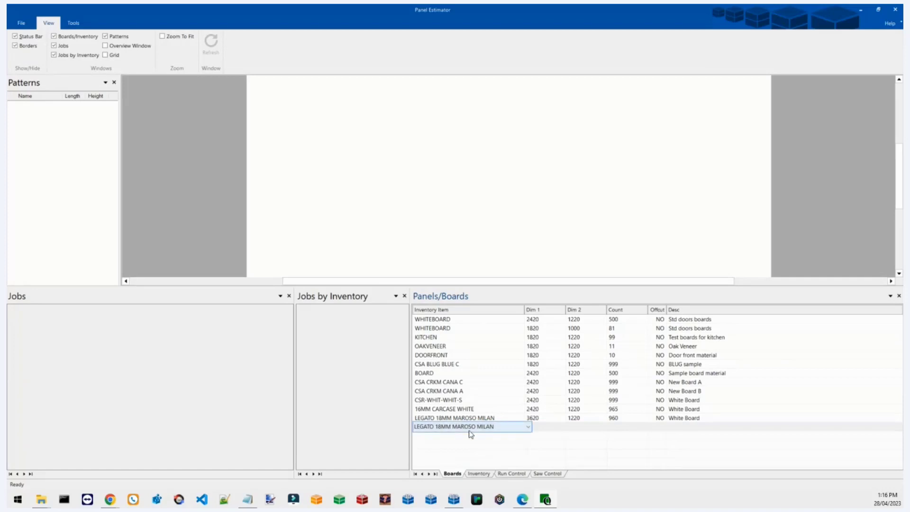
# Set the new Legato board's Dim 1 to 3620 and Dim 2 to 1220
pyautogui.click(556, 426)
pyautogui.click(553, 427)
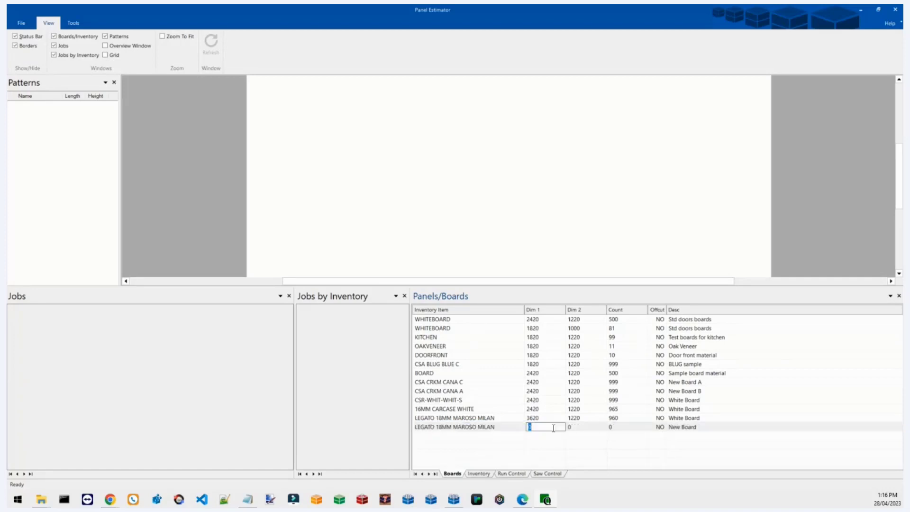
pyautogui.write('3620')
pyautogui.press('Tab')
pyautogui.write('1220')
pyautogui.press('Tab')
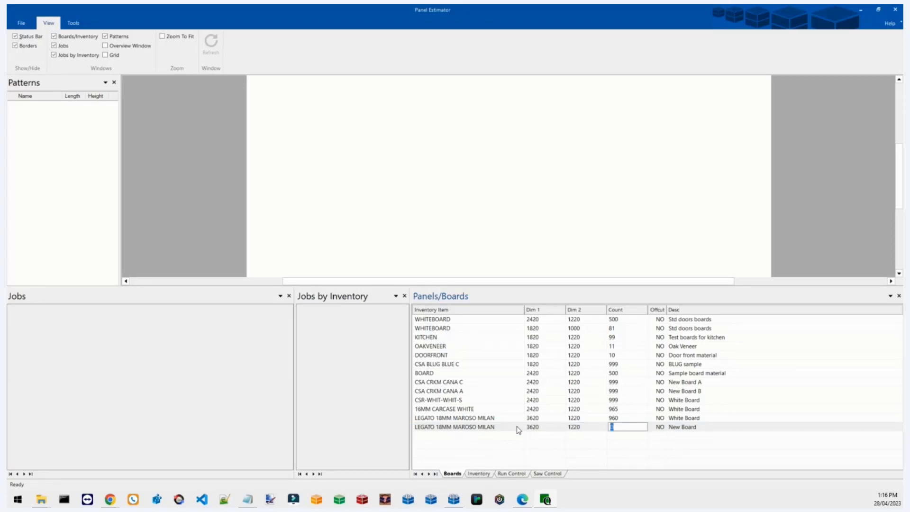
# Set both Dim 1 and Dim 2 of the original LEGATO 18MM MAROSO MILAN White Board entry to 1200
pyautogui.click(543, 420)
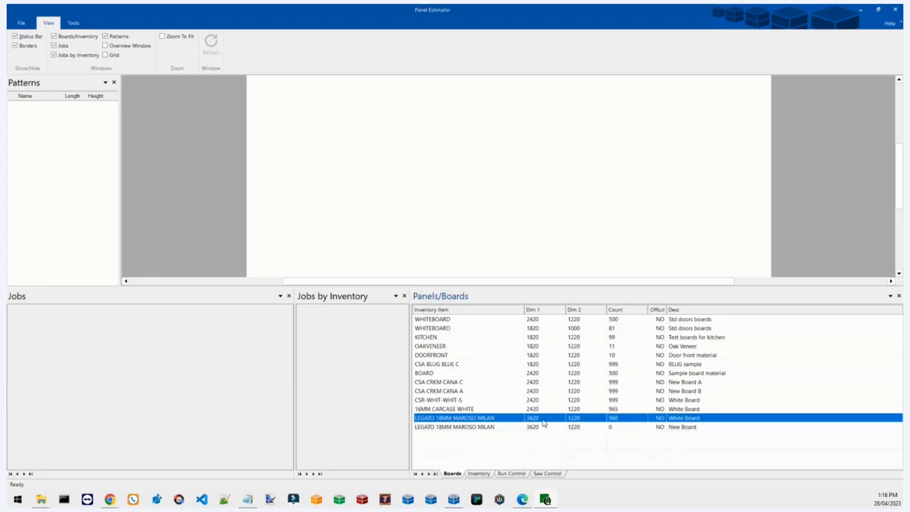
pyautogui.click(545, 423)
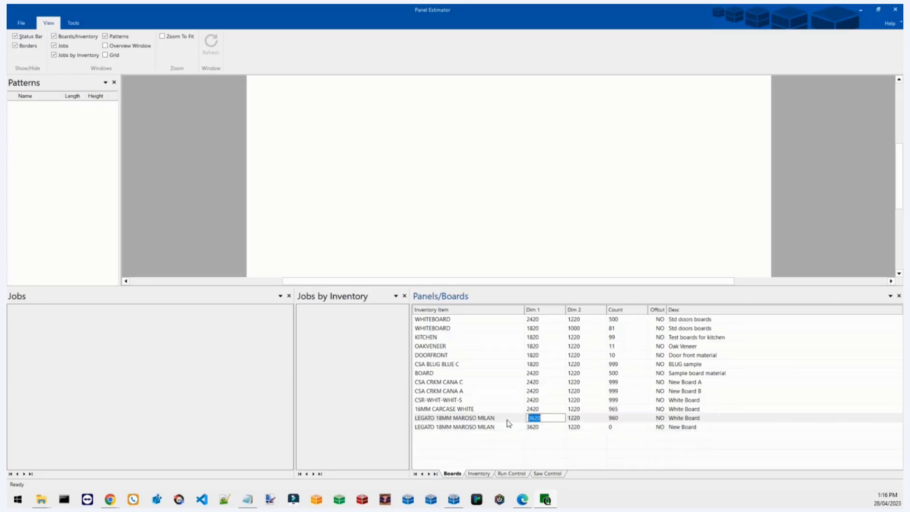
pyautogui.write('1200')
pyautogui.press('Tab')
pyautogui.write('1200')
pyautogui.press('Tab')
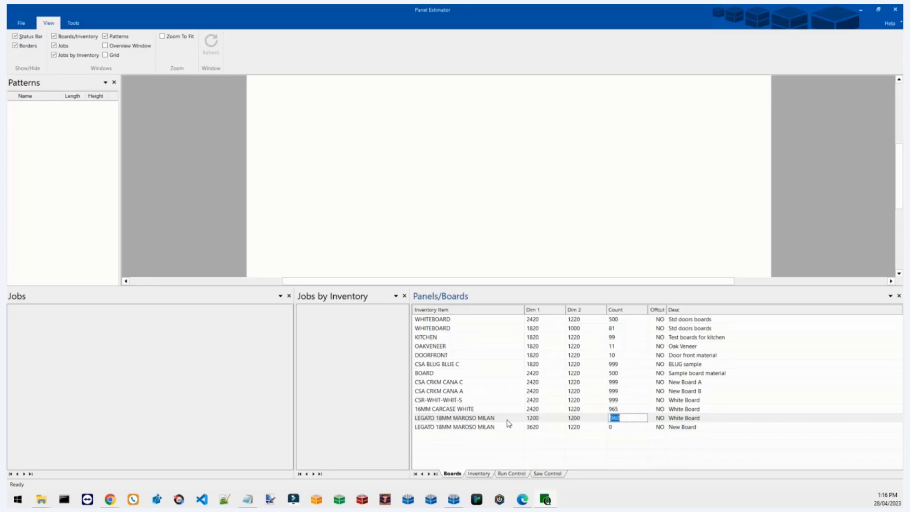
# Set the Count to 999 for the 3620 × 1220 Legato board and to 1 for the 1200 × 1200 Legato board
pyautogui.click(612, 428)
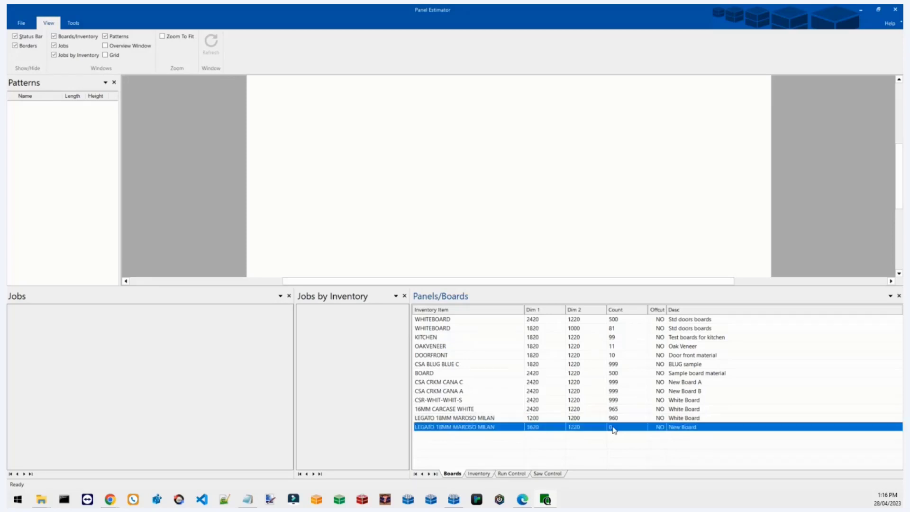
pyautogui.click(613, 428)
pyautogui.write('999')
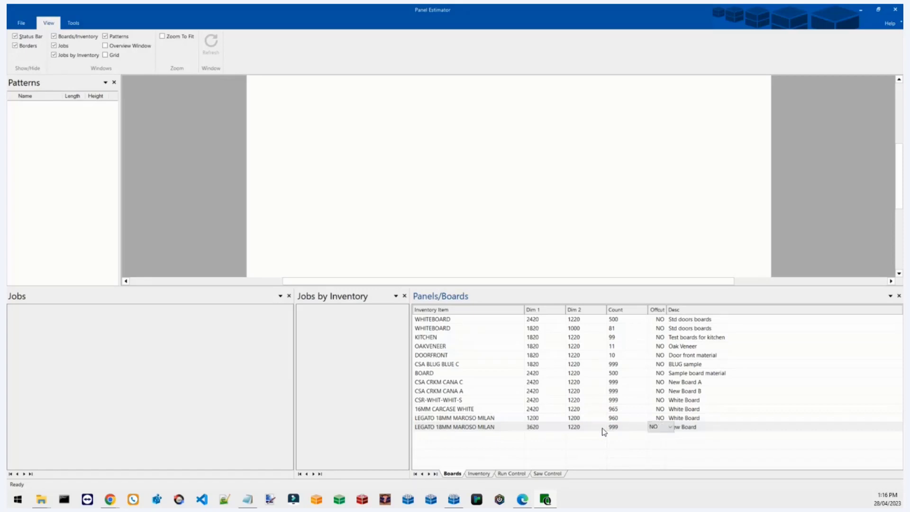
pyautogui.click(624, 423)
pyautogui.click(623, 422)
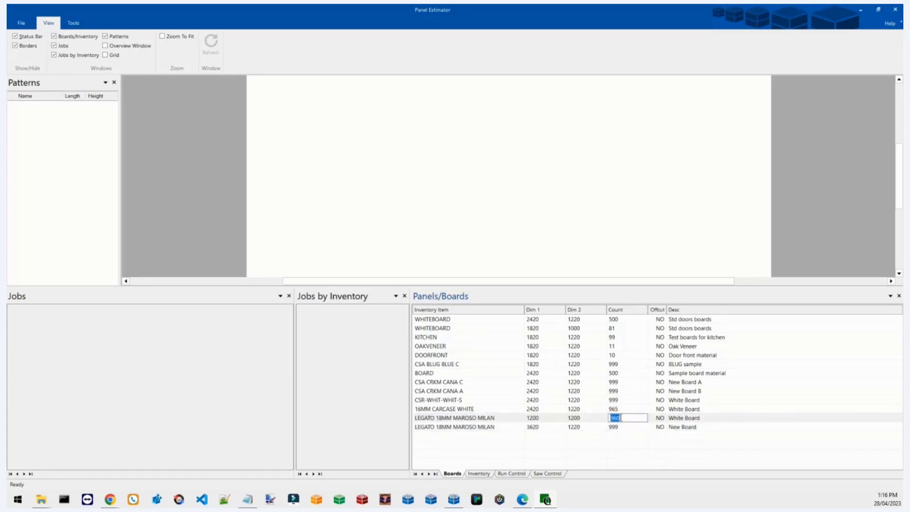
pyautogui.write('1')
pyautogui.press('Tab')
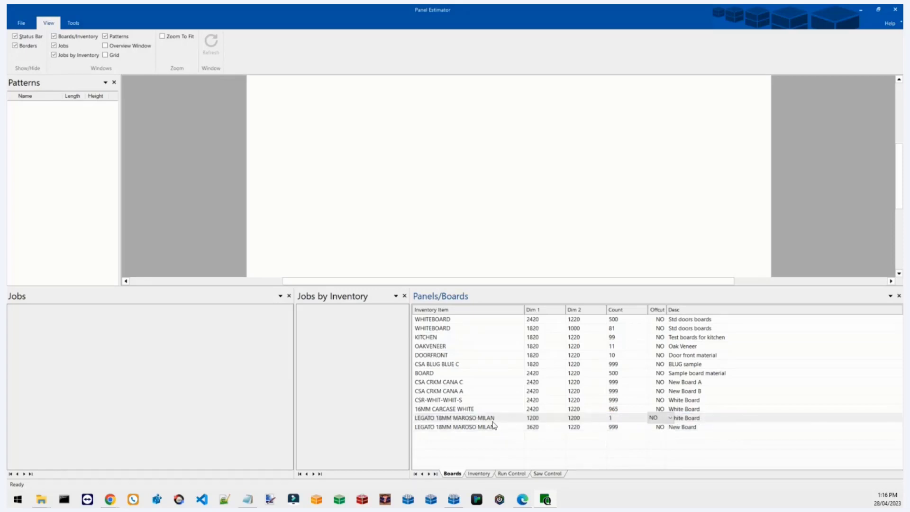
# Import the Legato 18mm Maroso Milan material from CabMaster without swapping dimensions and run the optimisation
pyautogui.click(21, 22)
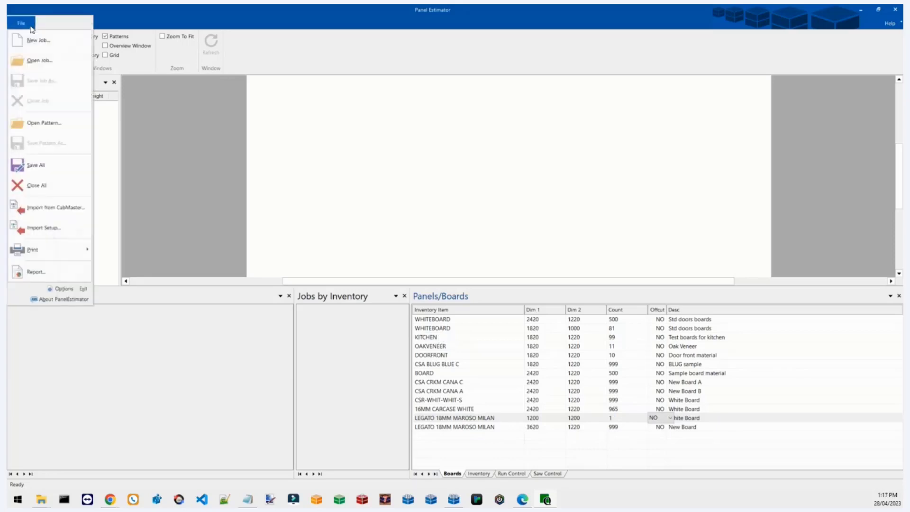
pyautogui.click(58, 209)
pyautogui.click(436, 246)
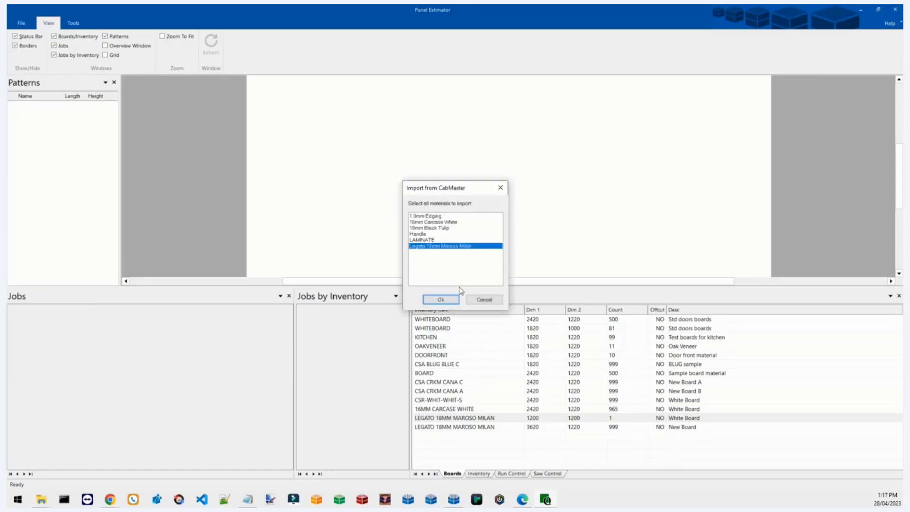
pyautogui.click(451, 299)
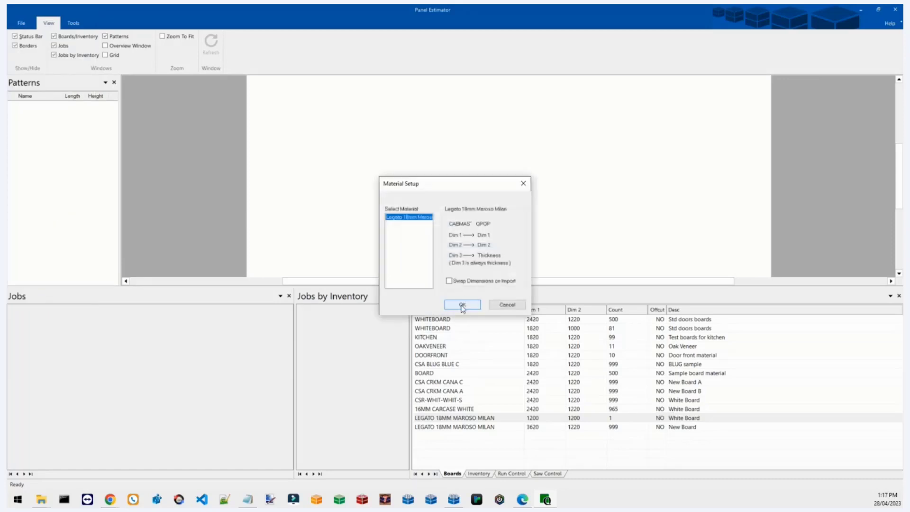
pyautogui.click(462, 305)
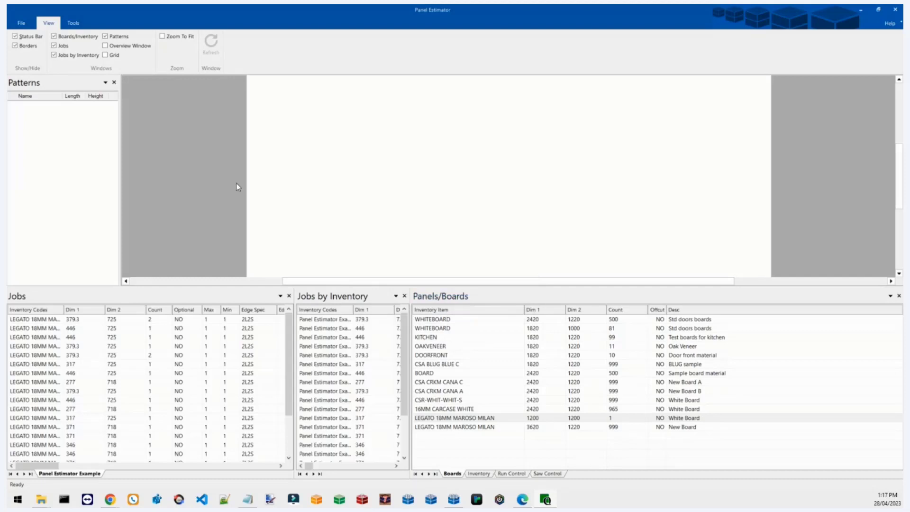
pyautogui.click(73, 23)
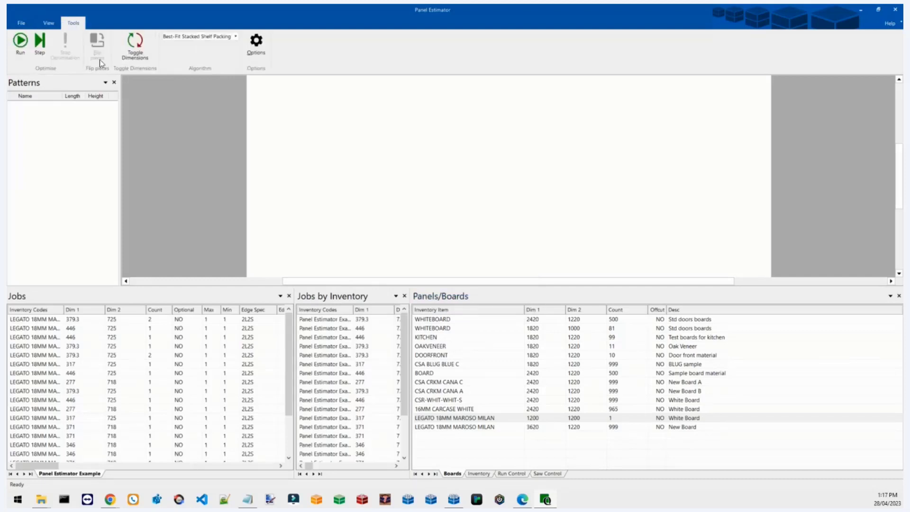
pyautogui.click(23, 52)
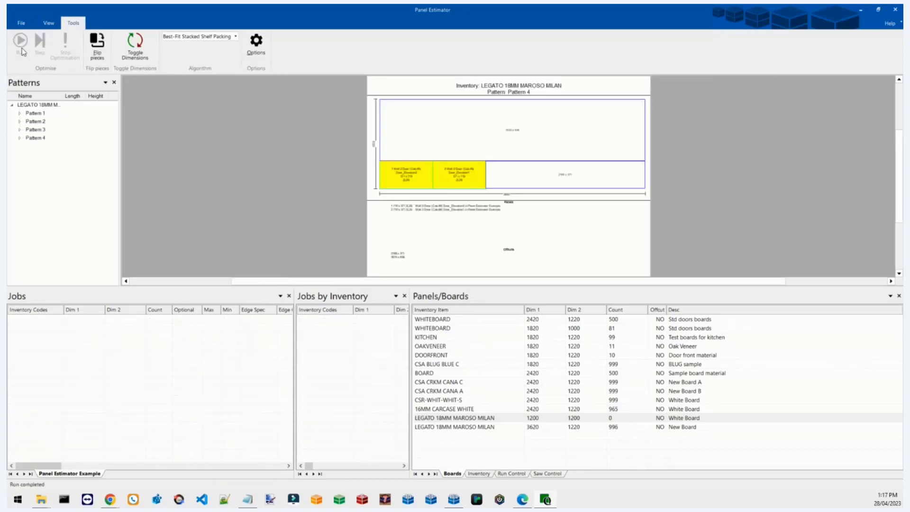
# Review Legato cutting patterns 1 to 4 and compare the Counts of the 1200 × 1200 and 3620 × 1220 boards
pyautogui.click(39, 113)
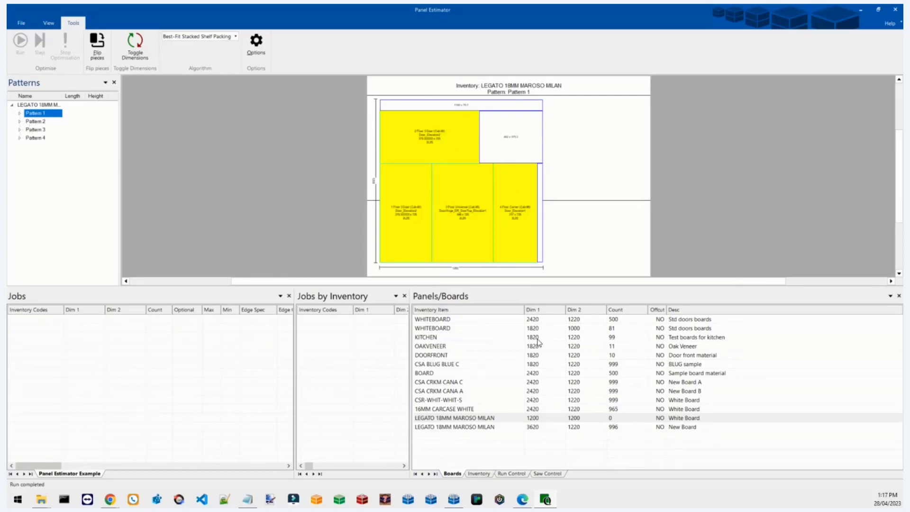
pyautogui.click(613, 419)
pyautogui.click(613, 418)
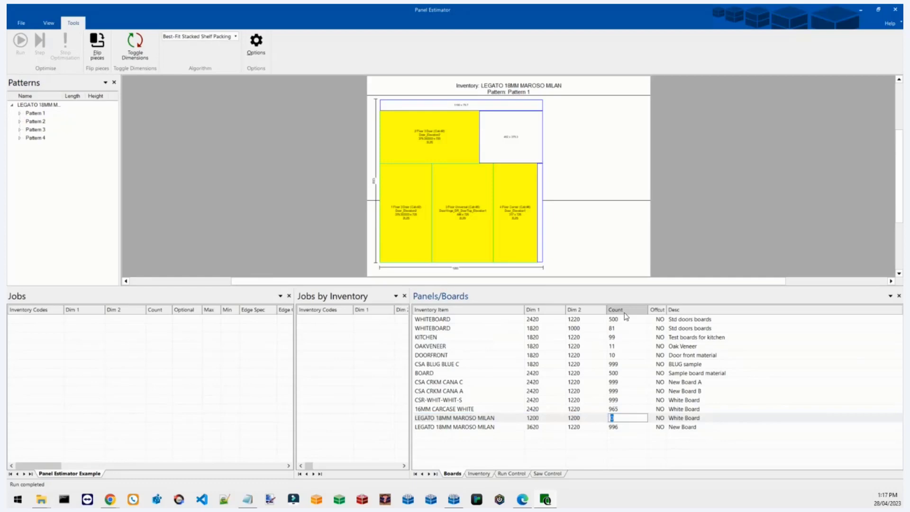
pyautogui.click(623, 430)
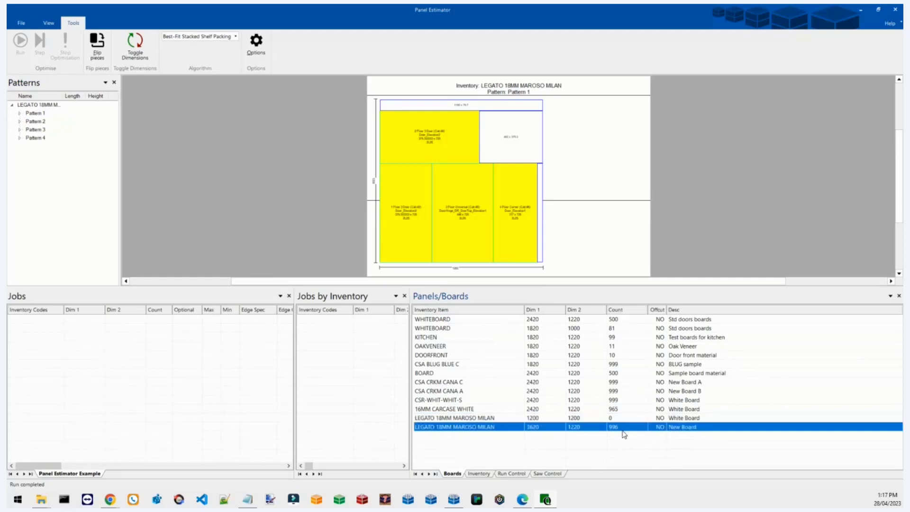
pyautogui.click(623, 429)
pyautogui.click(42, 124)
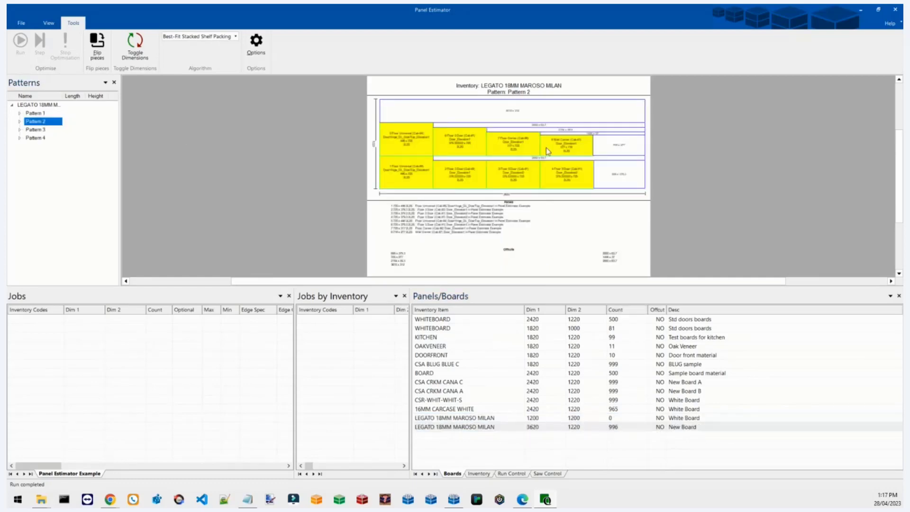
pyautogui.click(32, 130)
pyautogui.click(34, 137)
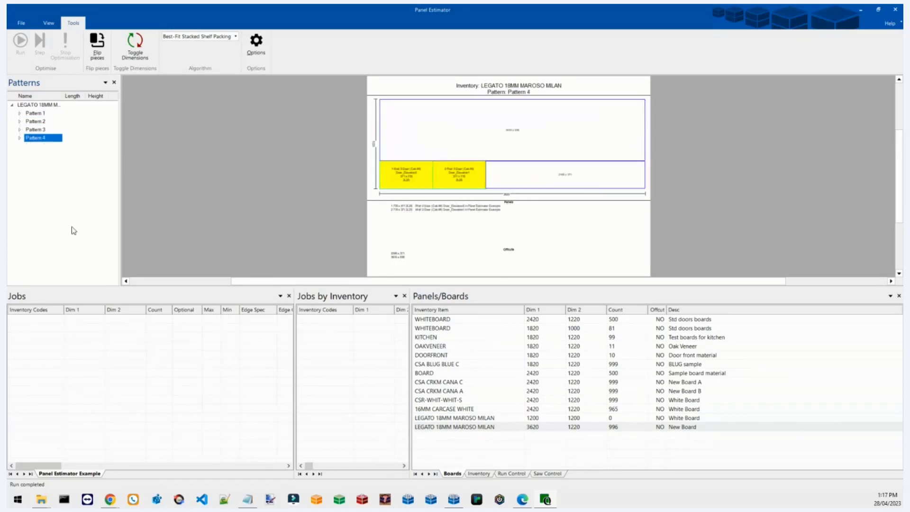
pyautogui.click(492, 253)
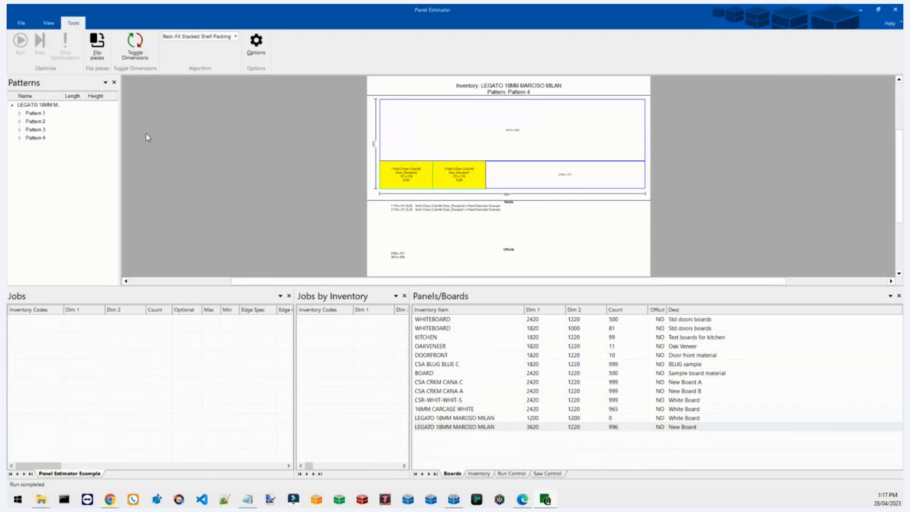
# Close Panel Estimator, export the kitchen drawing from CabMaster to Panel Estimator again and dismiss the startup tip
pyautogui.click(896, 9)
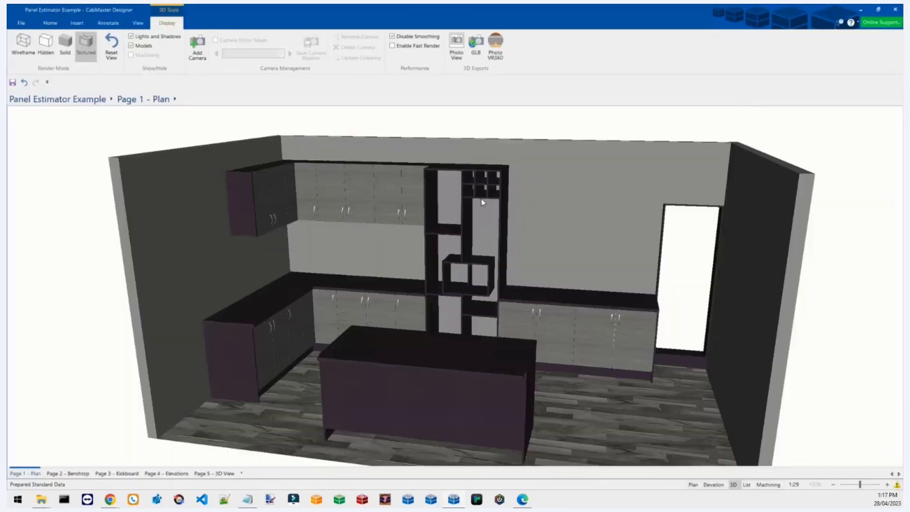
pyautogui.moveTo(471, 273); pyautogui.dragTo(514, 305)
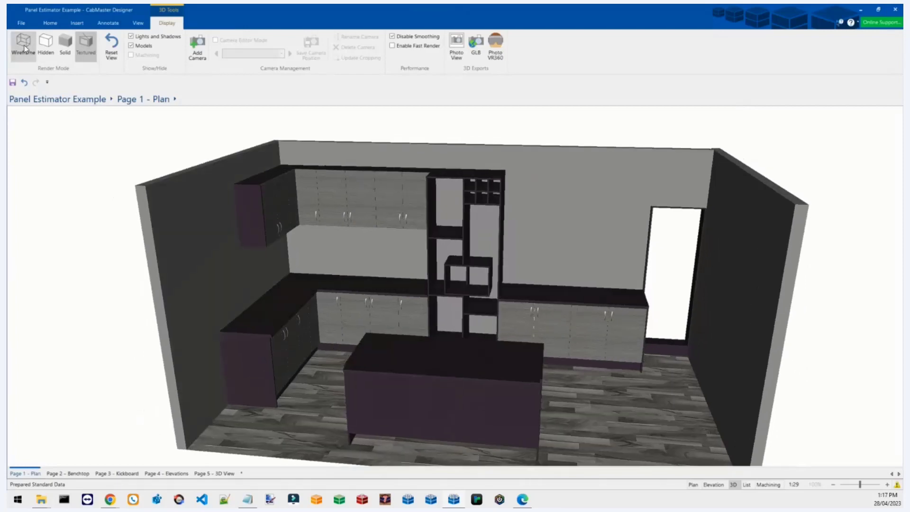
pyautogui.click(27, 26)
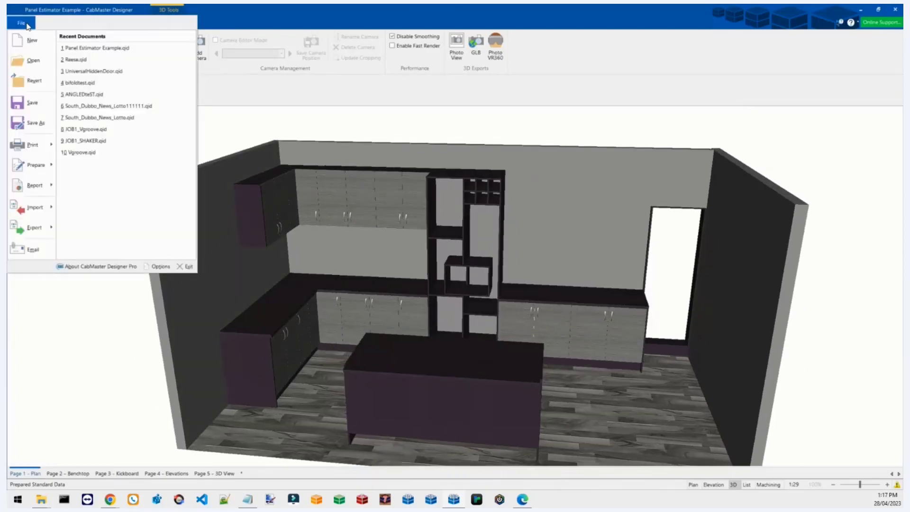
pyautogui.moveTo(38, 232)
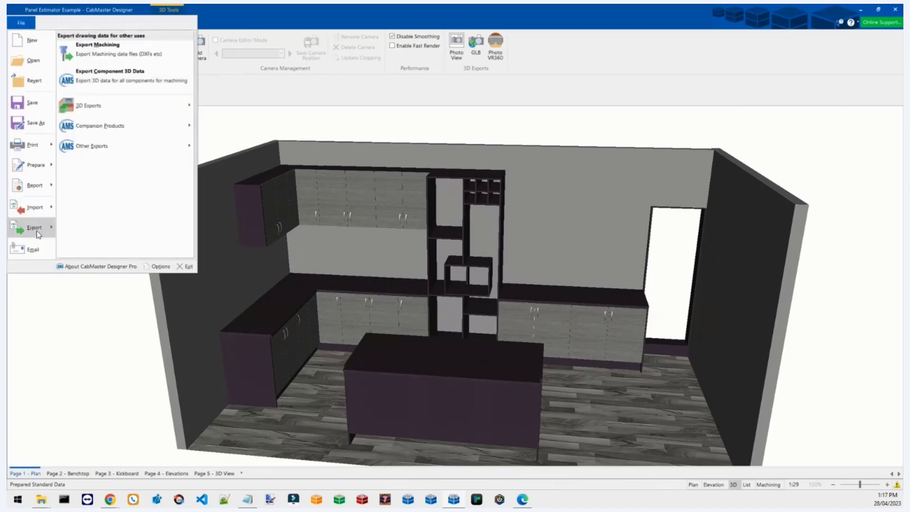
pyautogui.moveTo(157, 127)
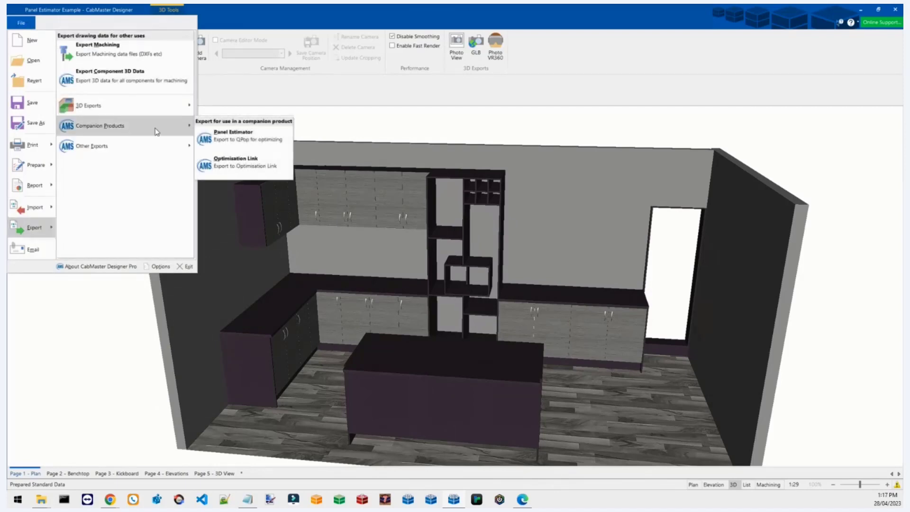
pyautogui.click(237, 146)
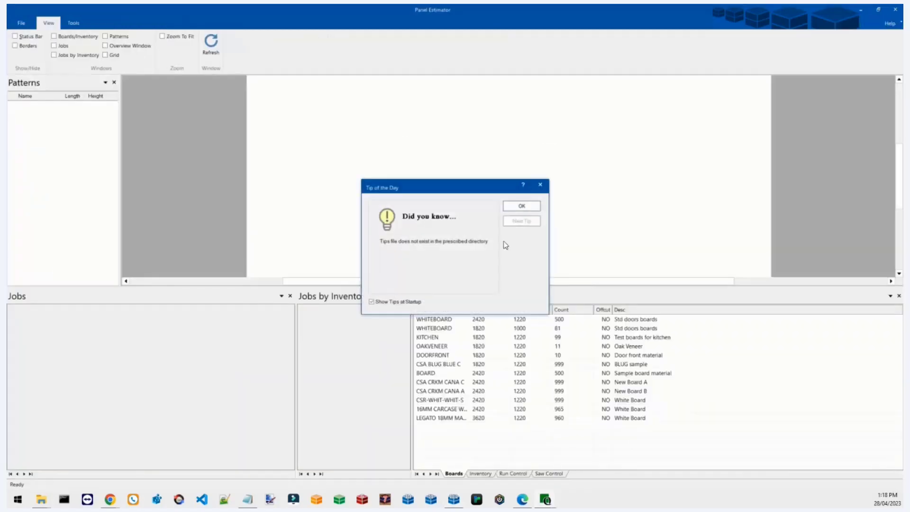
pyautogui.click(521, 207)
# Switch to CabMaster and examine the floor and wall cabinet doors in the 3D kitchen view
pyautogui.click(453, 501)
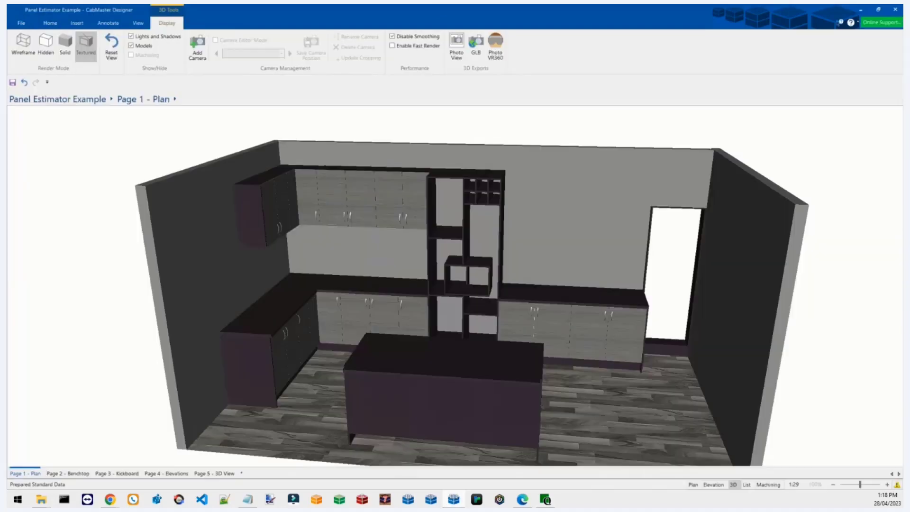
pyautogui.scroll(8, 393, 348)
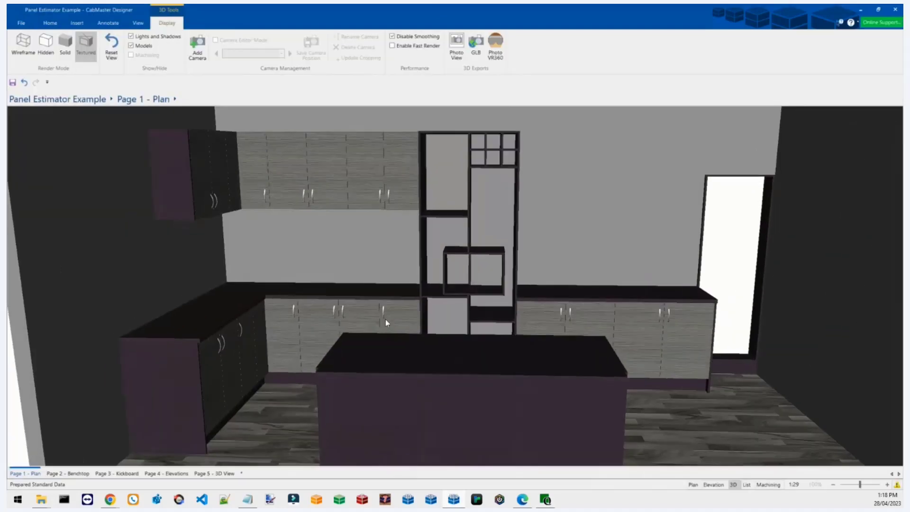
pyautogui.scroll(5, 383, 325)
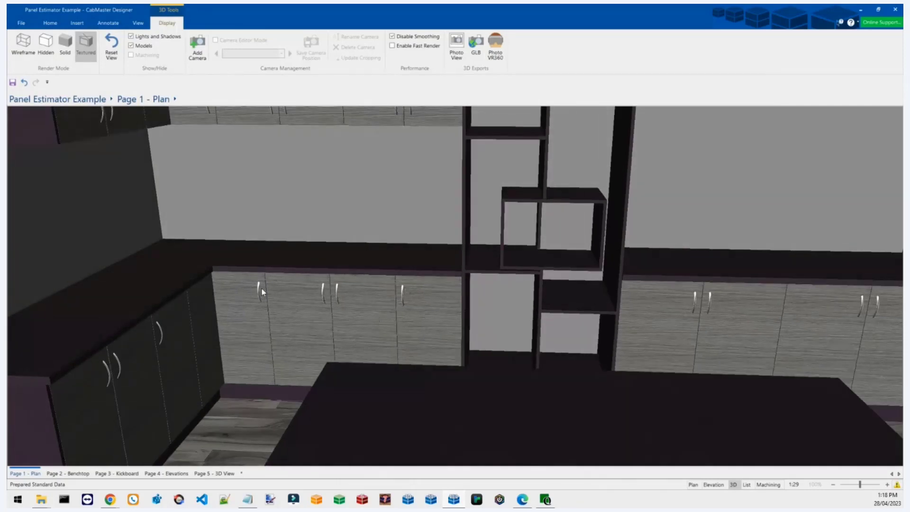
pyautogui.scroll(2, 343, 240)
pyautogui.rightClick(344, 241)
pyautogui.scroll(-3, 525, 299)
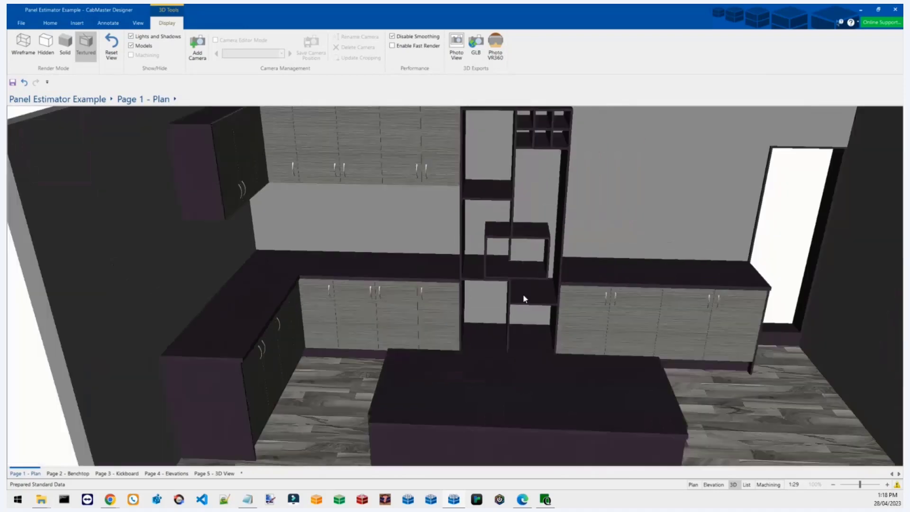
# Switch back to Panel Estimator, import Legato 18mm Maroso Milan with unswapped dimensions and run the optimisation
pyautogui.click(544, 500)
pyautogui.click(22, 24)
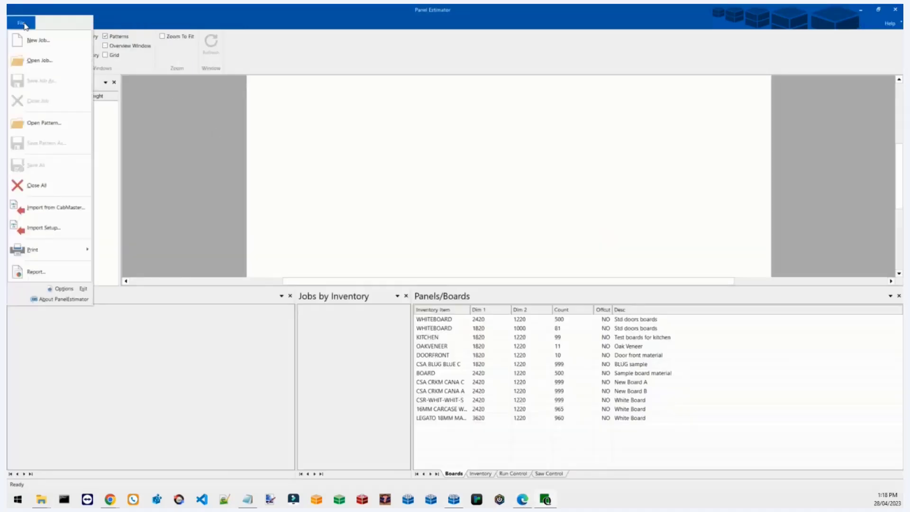
pyautogui.click(72, 209)
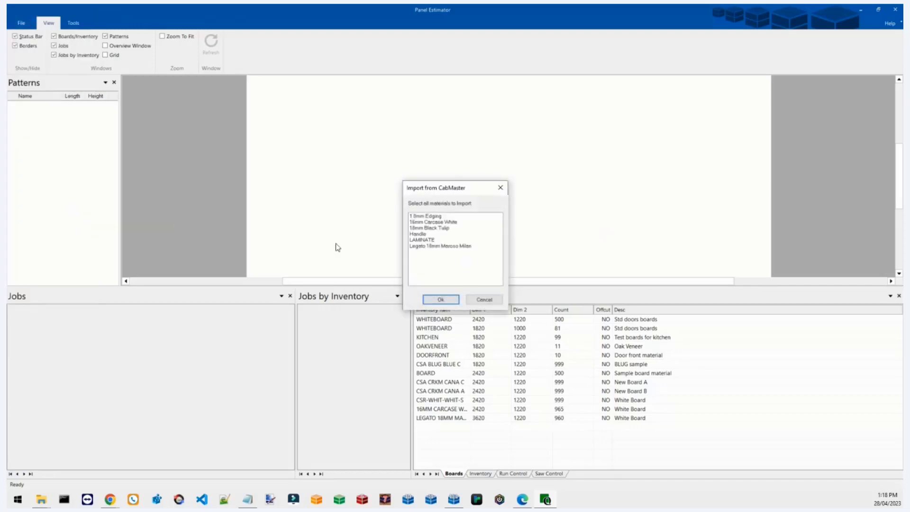
pyautogui.click(442, 246)
pyautogui.click(440, 300)
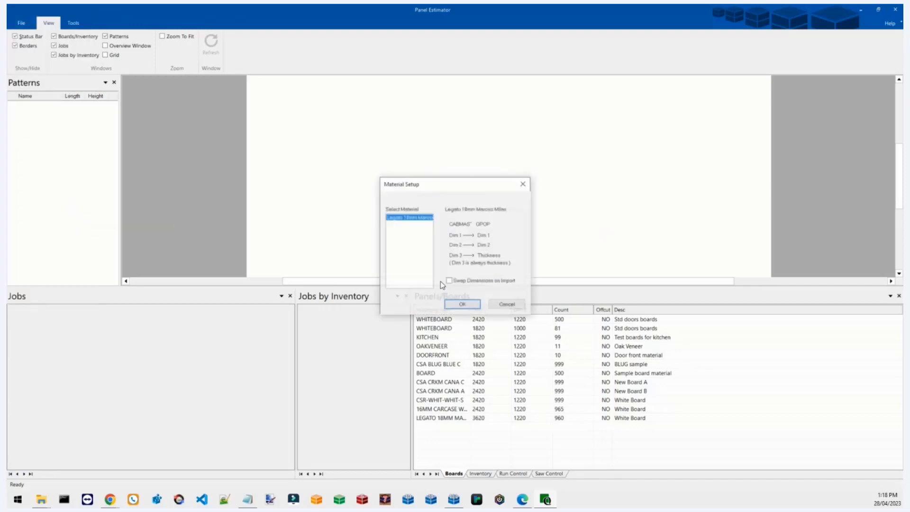
pyautogui.click(463, 305)
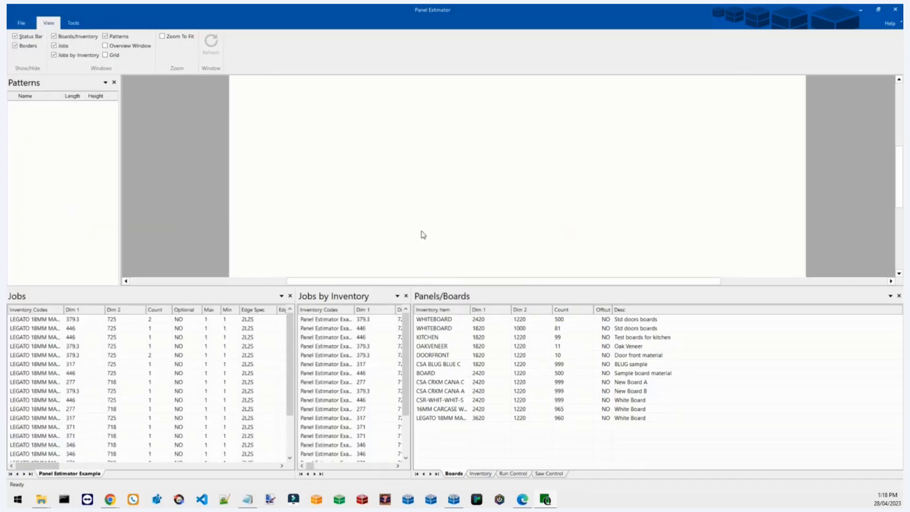
pyautogui.click(76, 25)
pyautogui.click(21, 42)
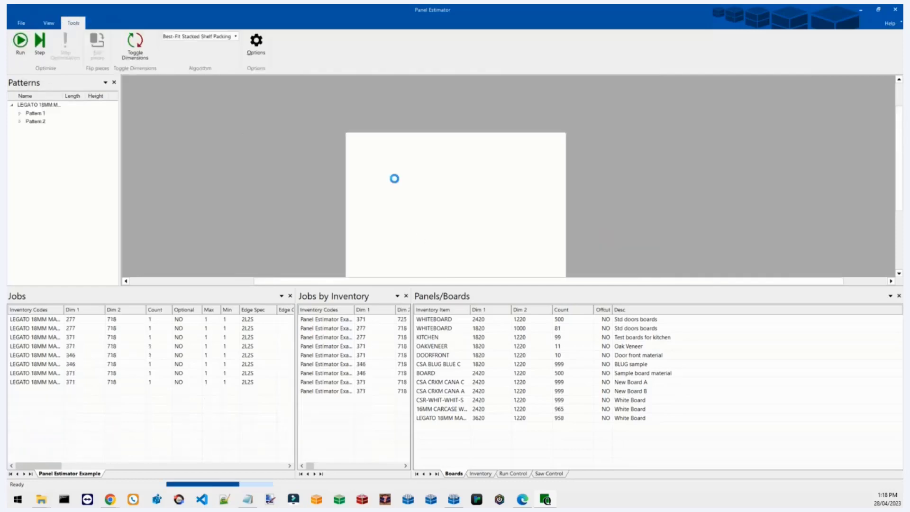
# Inspect the door panels laid out on Legato cutting patterns 2 and 3
pyautogui.scroll(3, 530, 138)
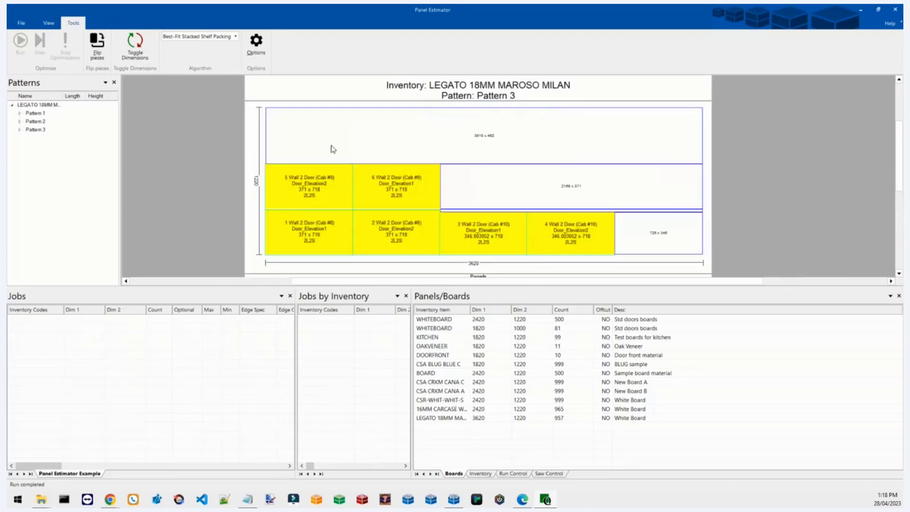
pyautogui.click(35, 123)
pyautogui.scroll(-4, 561, 186)
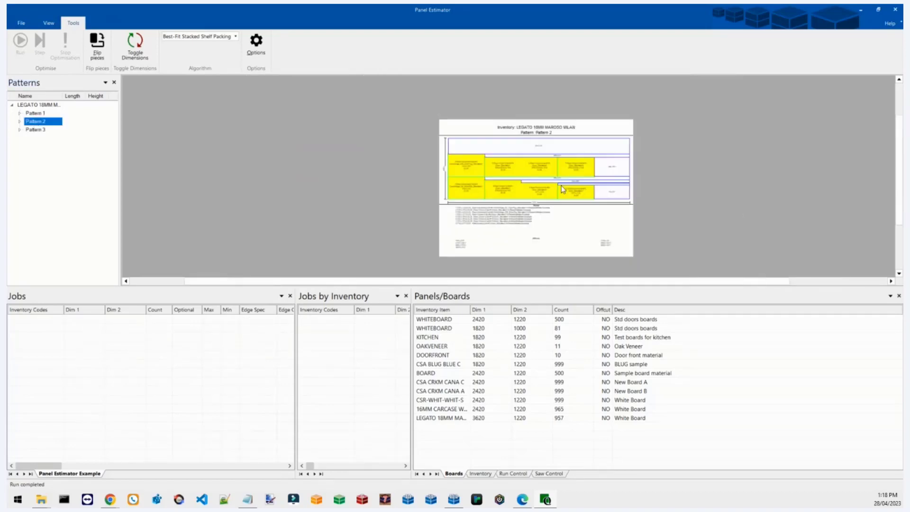
pyautogui.scroll(2, 579, 151)
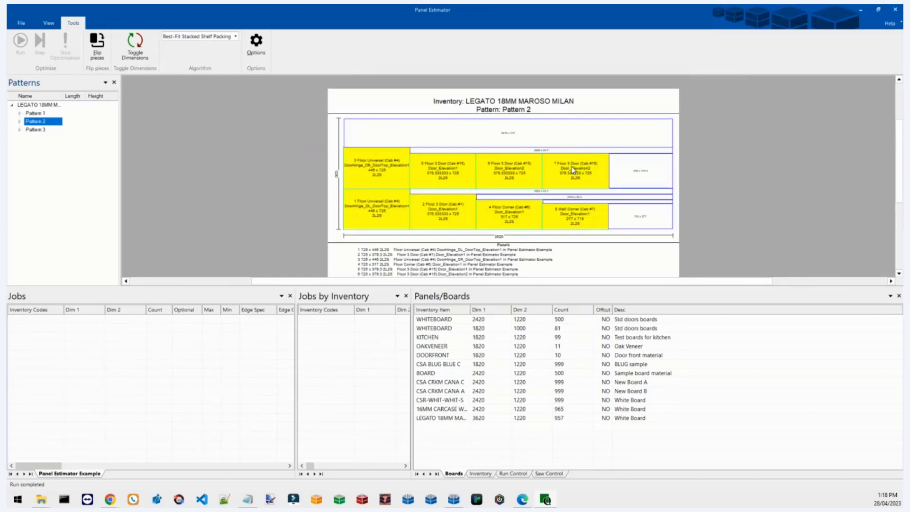
pyautogui.click(41, 130)
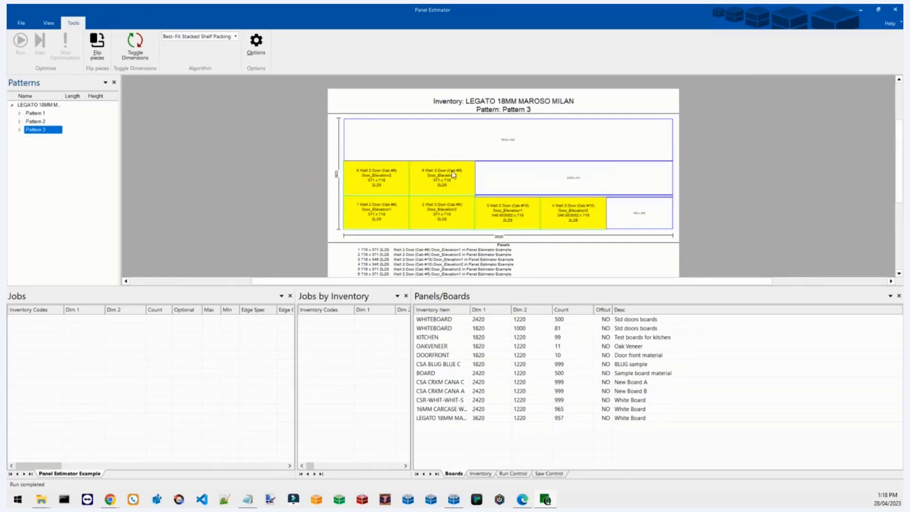
# Inspect the door panels laid out on Legato cutting pattern 1
pyautogui.click(38, 114)
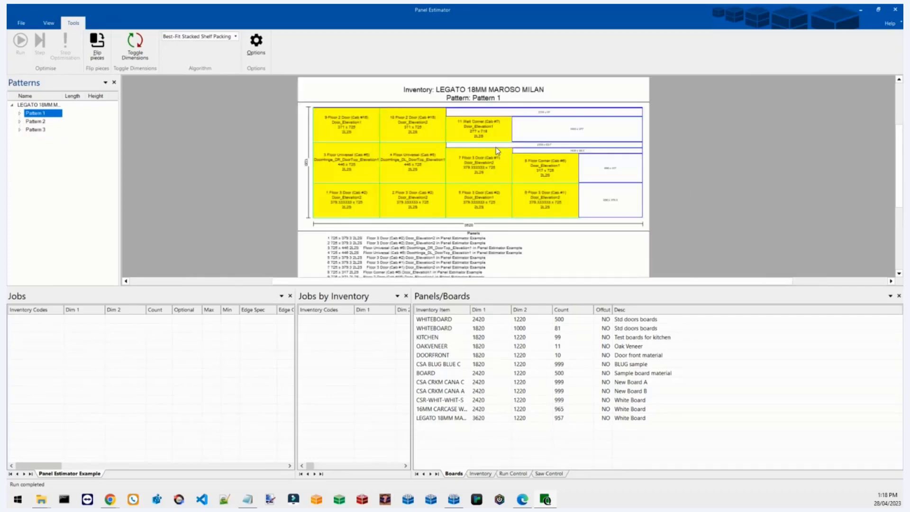
pyautogui.scroll(1, 487, 159)
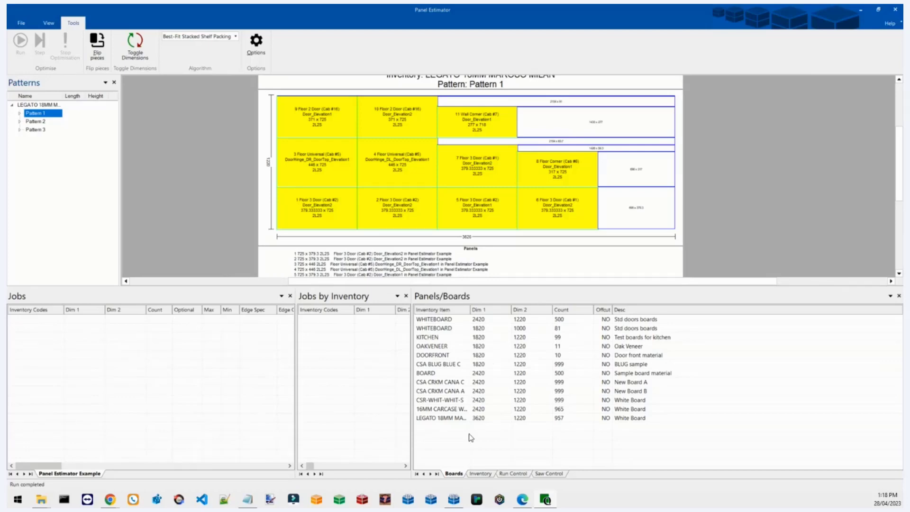
# Widen the inventory item column and set the grain of LEGATO 18MM MAROSO MILAN to YES in the inventory
pyautogui.moveTo(468, 311); pyautogui.dragTo(523, 311)
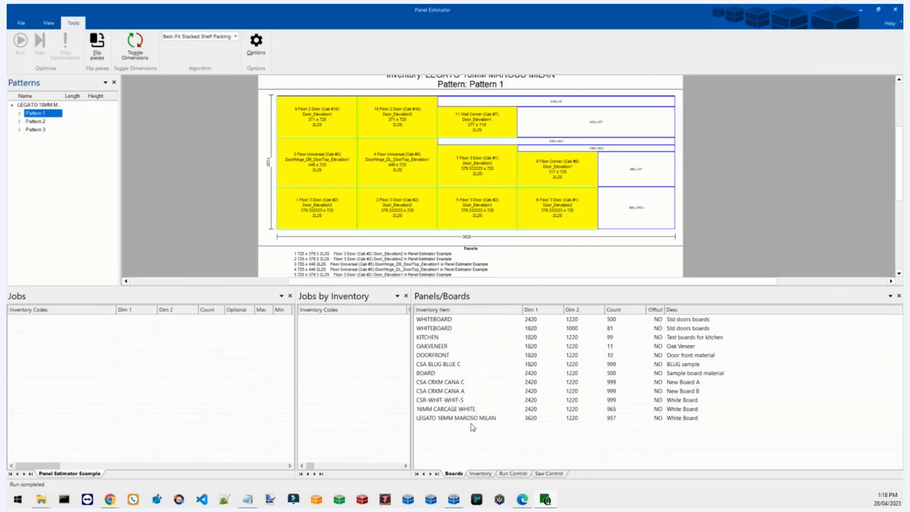
pyautogui.click(480, 474)
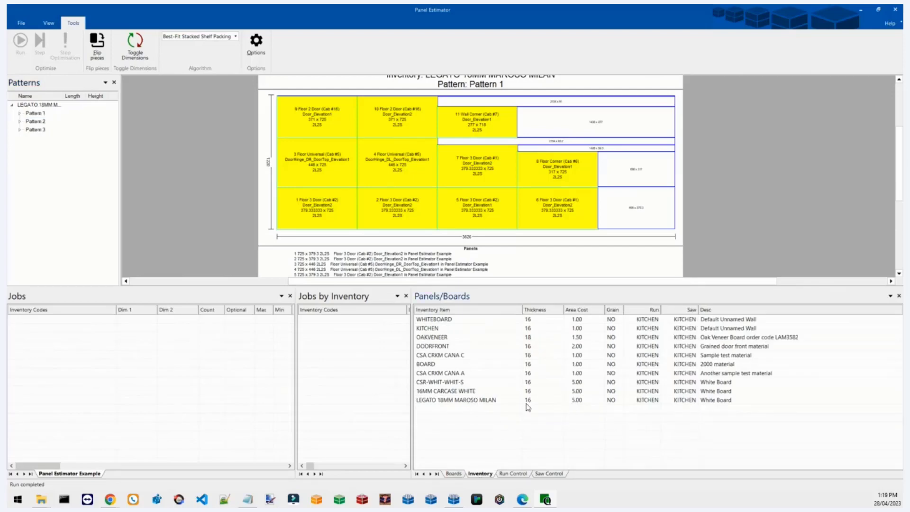
pyautogui.click(620, 405)
pyautogui.click(622, 407)
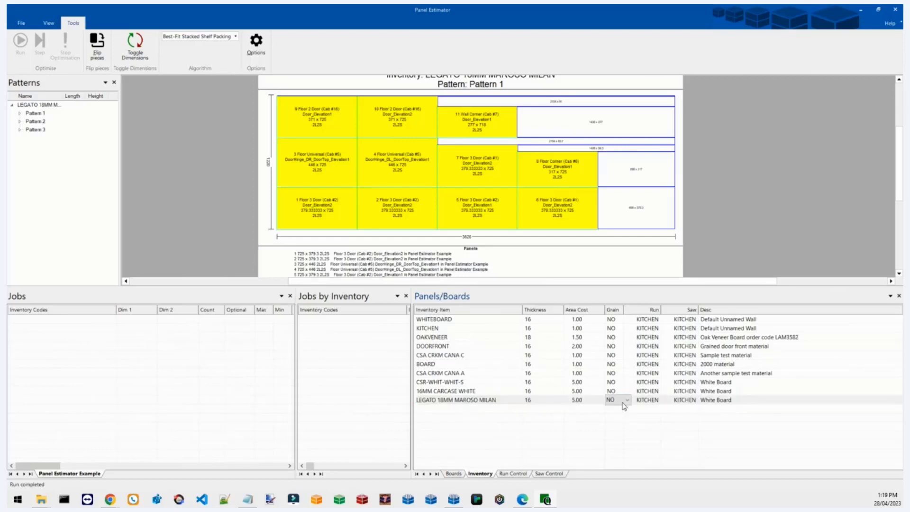
pyautogui.click(628, 403)
pyautogui.click(616, 417)
pyautogui.click(623, 421)
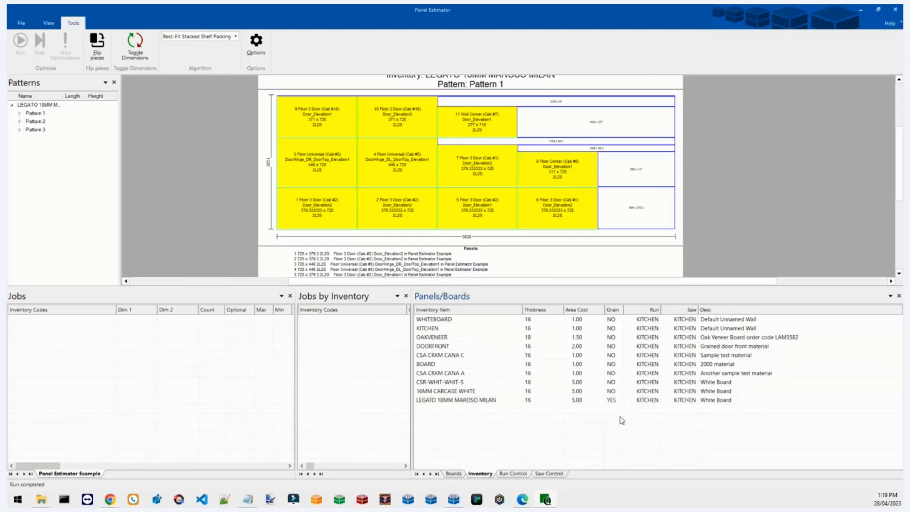
# Save all changes and return to the list of stock boards
pyautogui.click(21, 24)
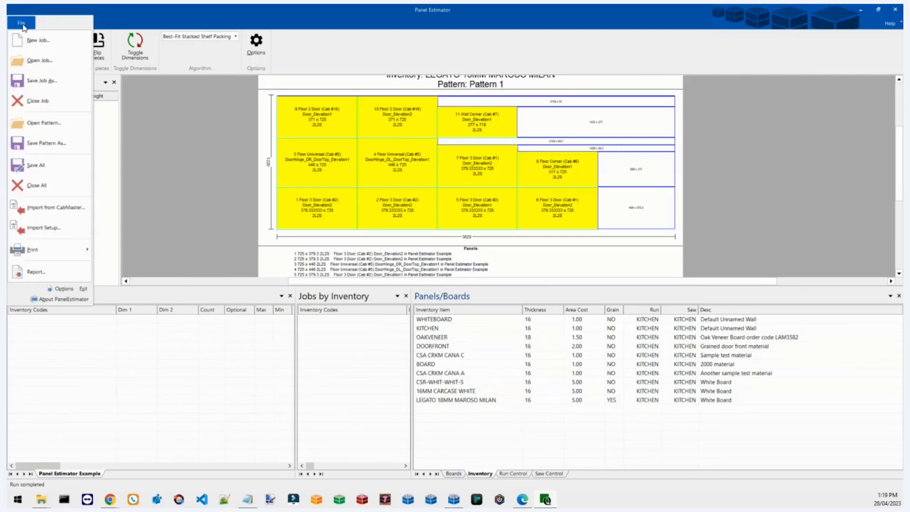
pyautogui.click(54, 167)
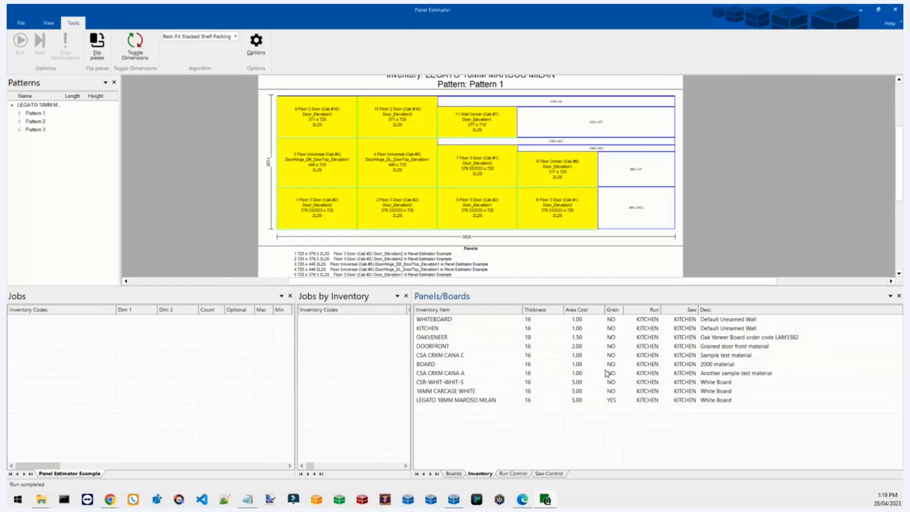
pyautogui.click(453, 474)
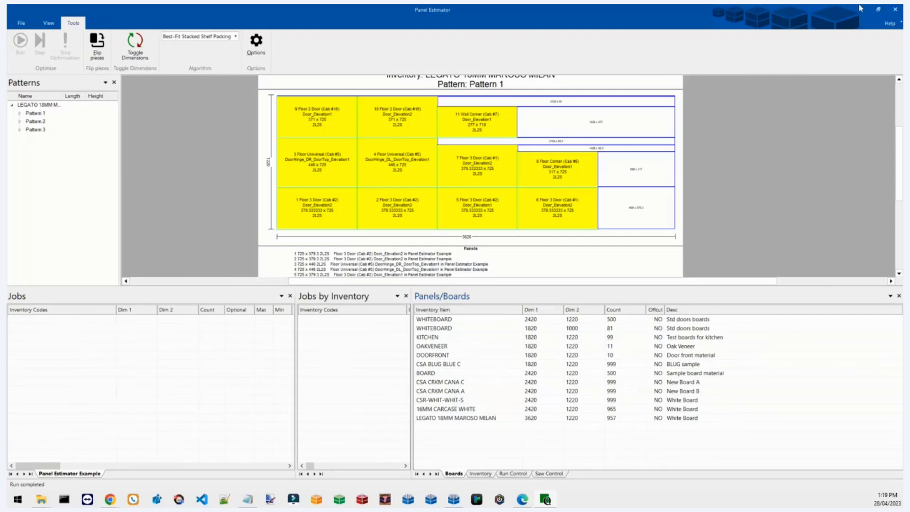
# Close Panel Estimator, re-export the kitchen drawing to it from CabMaster and dismiss the startup tip
pyautogui.click(896, 11)
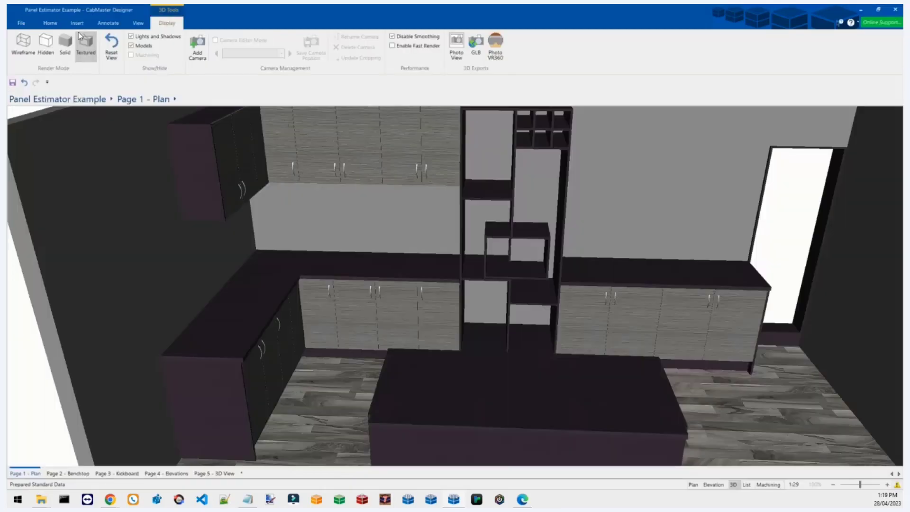
pyautogui.click(21, 23)
pyautogui.click(38, 228)
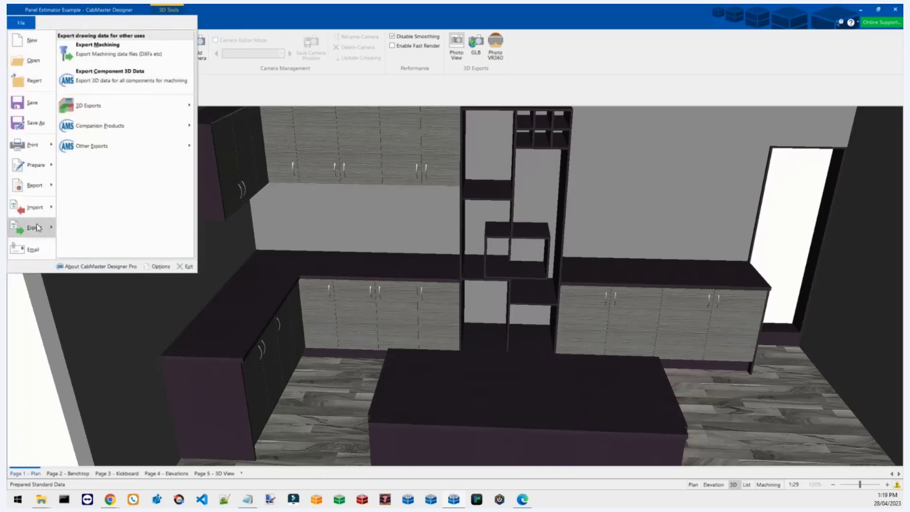
pyautogui.moveTo(109, 121)
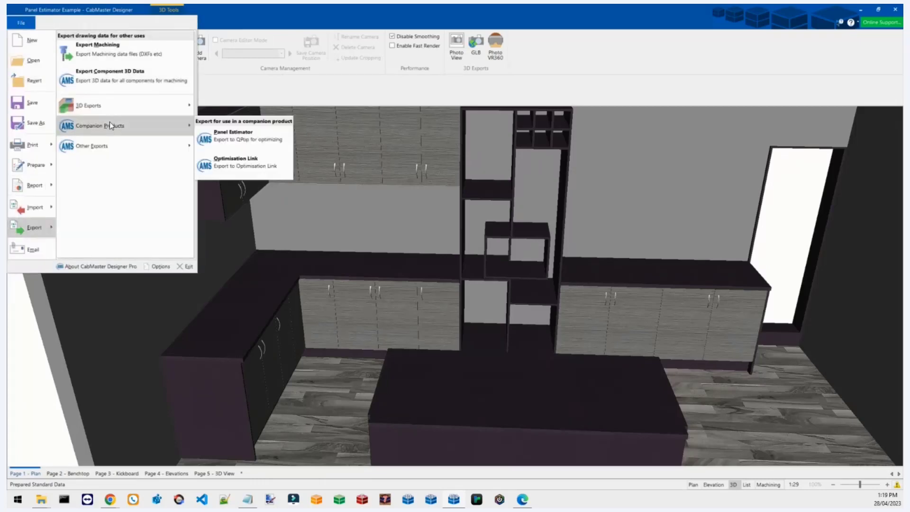
pyautogui.click(238, 143)
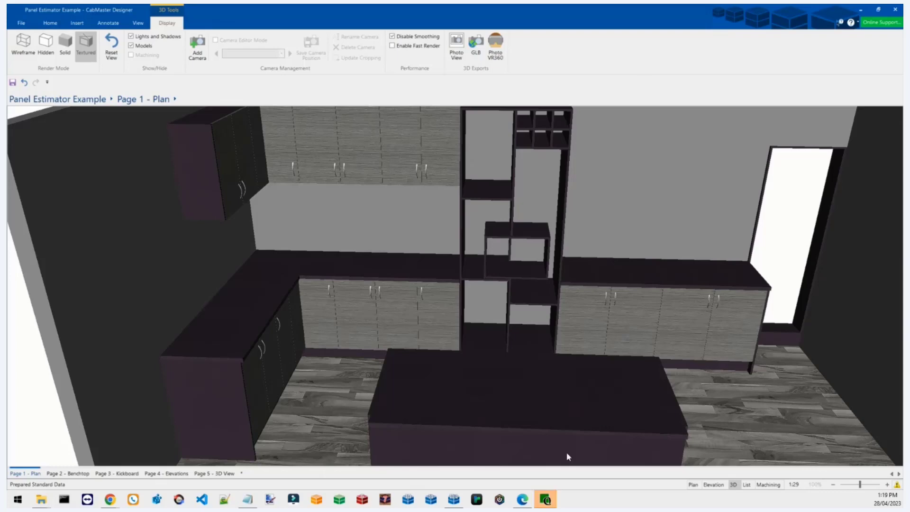
pyautogui.click(545, 501)
pyautogui.click(522, 206)
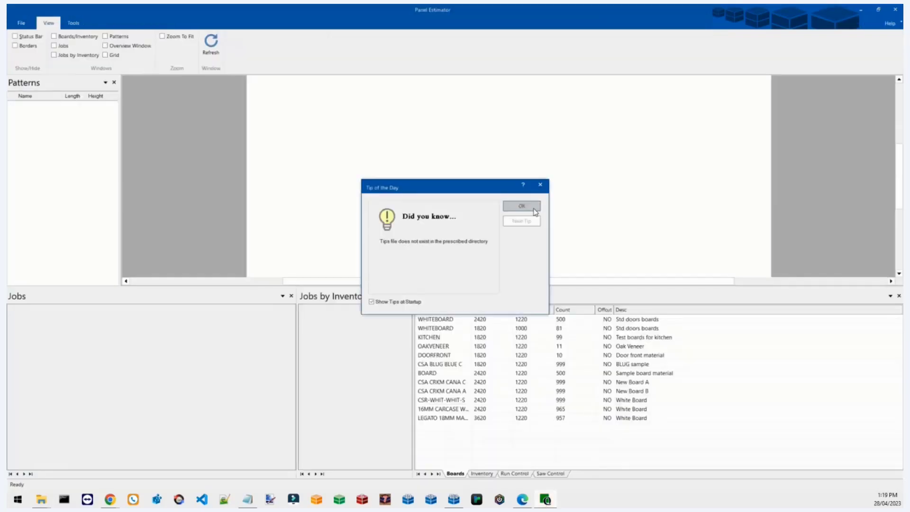
# Import Legato 18mm Maroso Milan from CabMaster with unswapped dimensions and run the optimisation
pyautogui.click(32, 25)
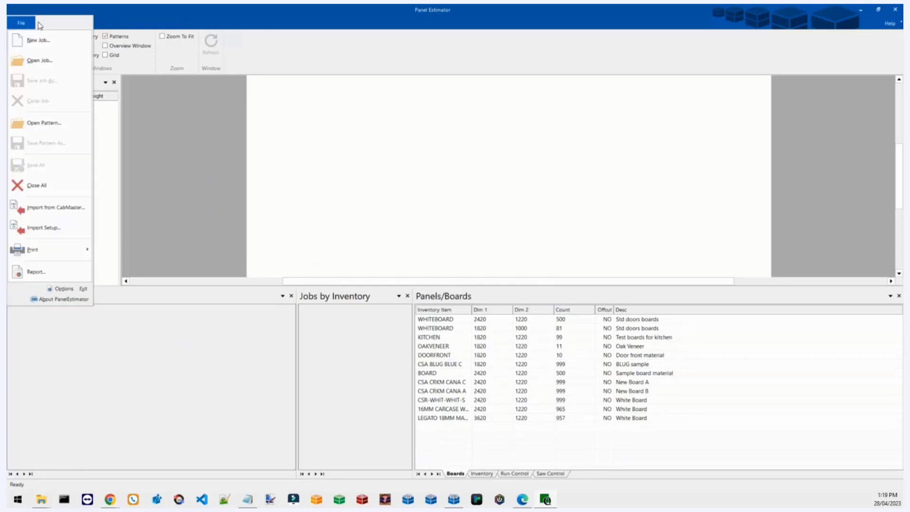
pyautogui.click(67, 210)
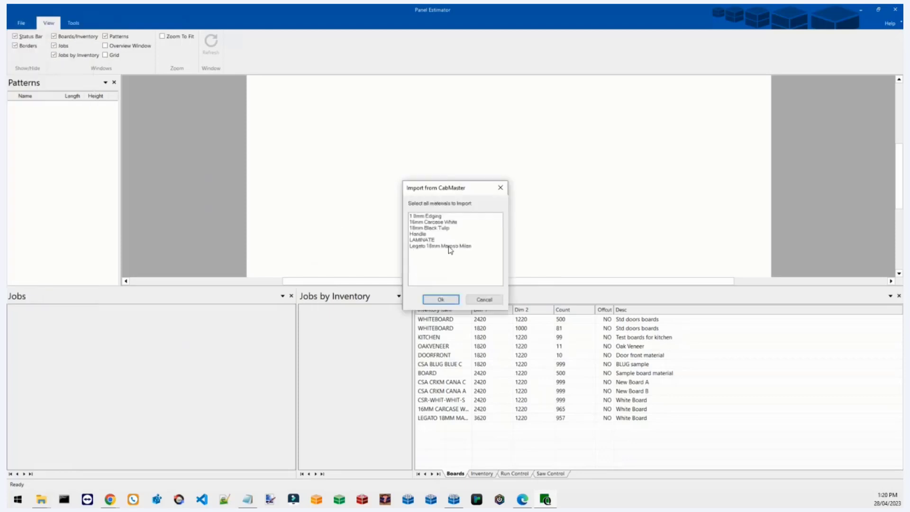
pyautogui.click(448, 246)
pyautogui.click(448, 301)
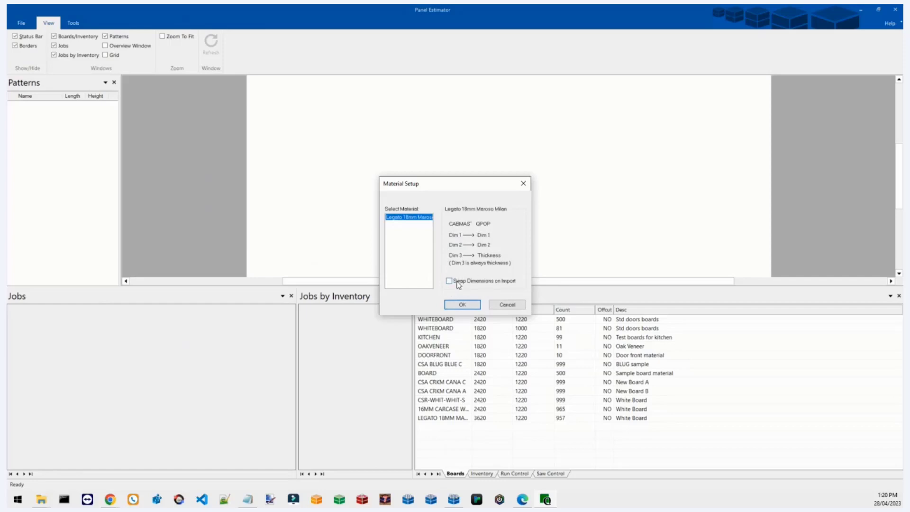
pyautogui.click(463, 304)
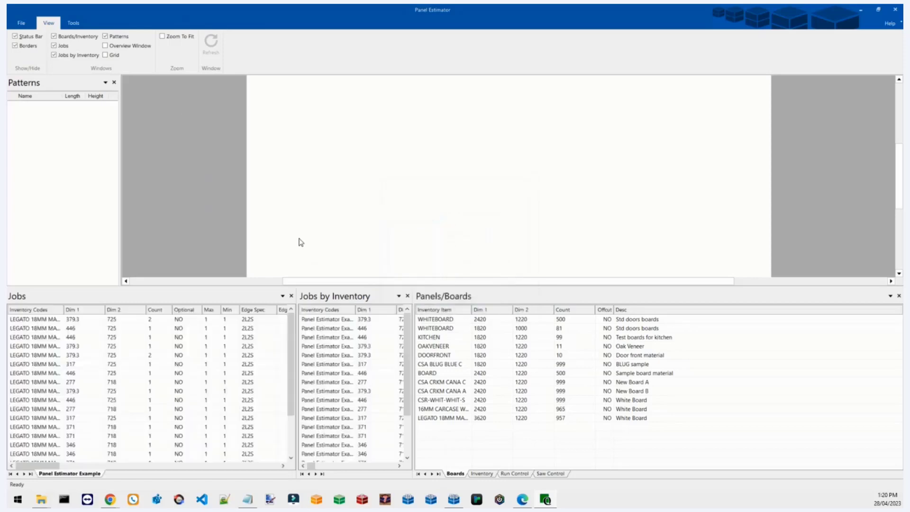
pyautogui.click(74, 23)
pyautogui.click(20, 42)
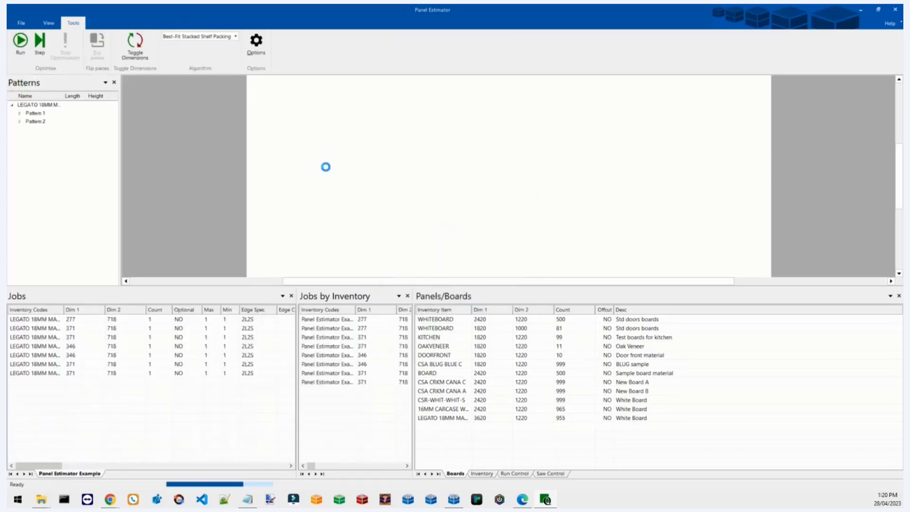
# Examine the door orientation on Legato cutting patterns 3 and 1 and check the material's grain setting in the inventory
pyautogui.scroll(2, 479, 183)
pyautogui.scroll(-1, 480, 179)
pyautogui.scroll(1, 490, 120)
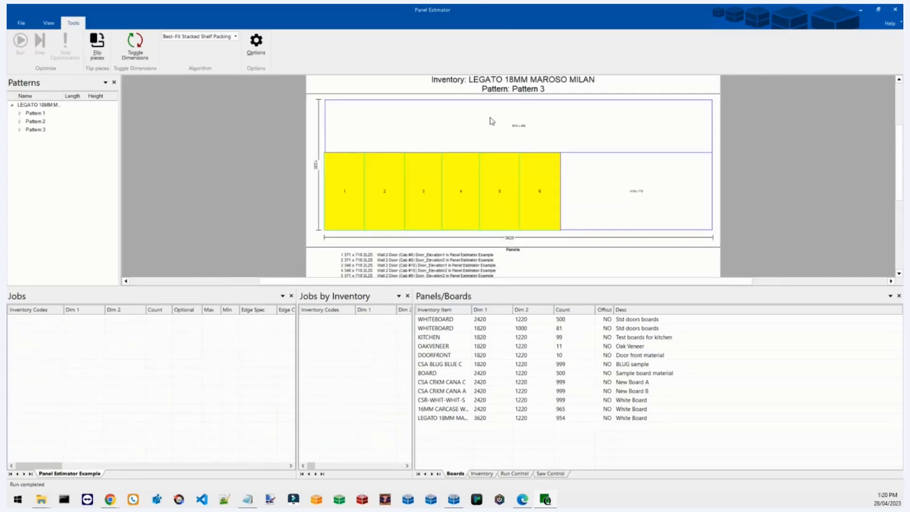
pyautogui.click(36, 114)
pyautogui.scroll(-2, 472, 170)
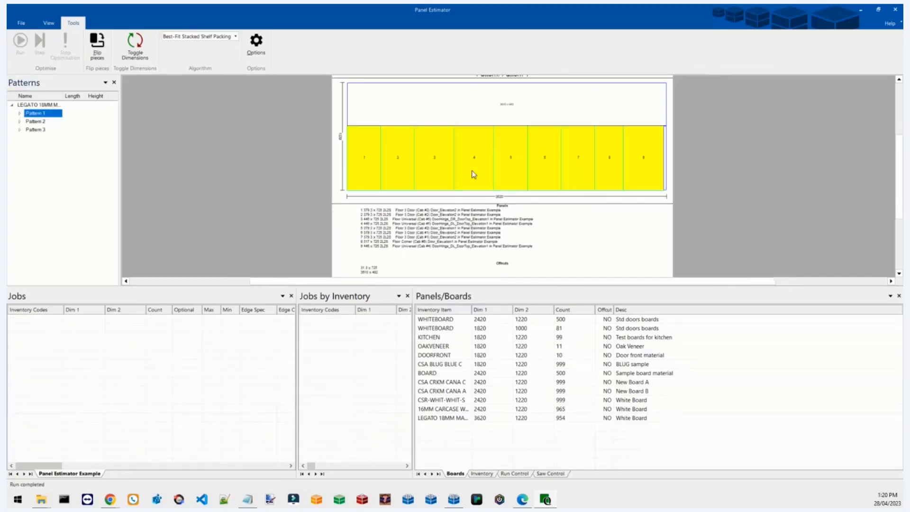
pyautogui.scroll(1, 513, 118)
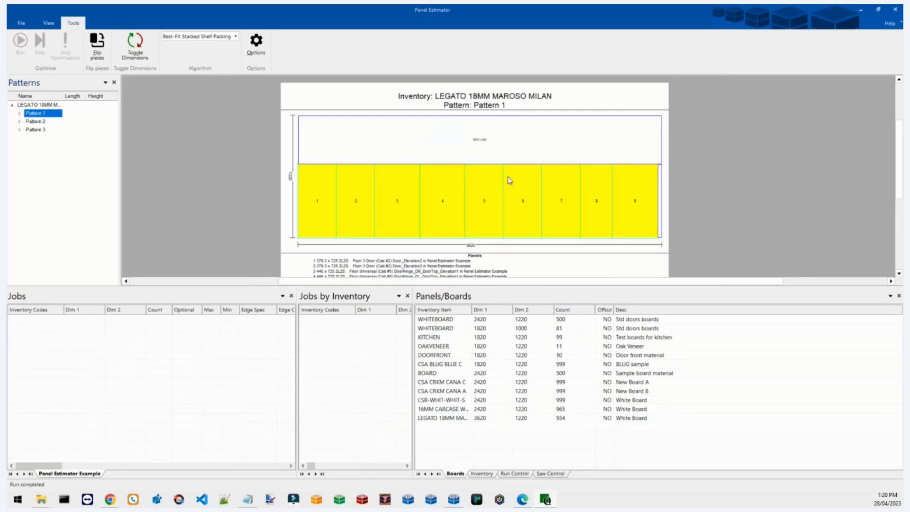
pyautogui.click(489, 474)
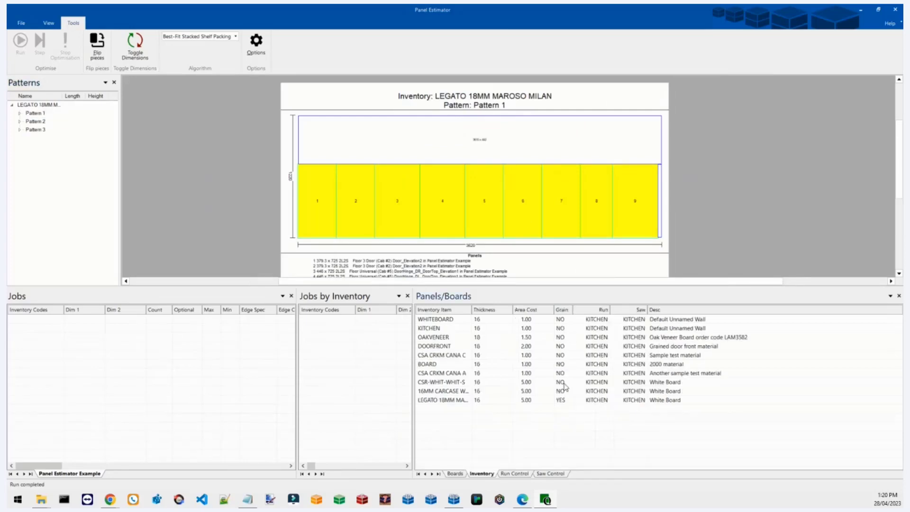
pyautogui.scroll(1, 489, 203)
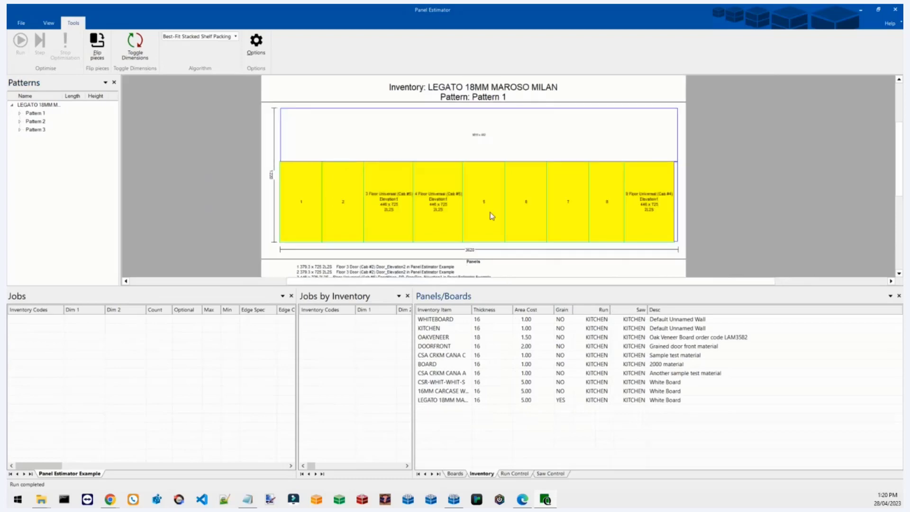
pyautogui.scroll(1, 492, 216)
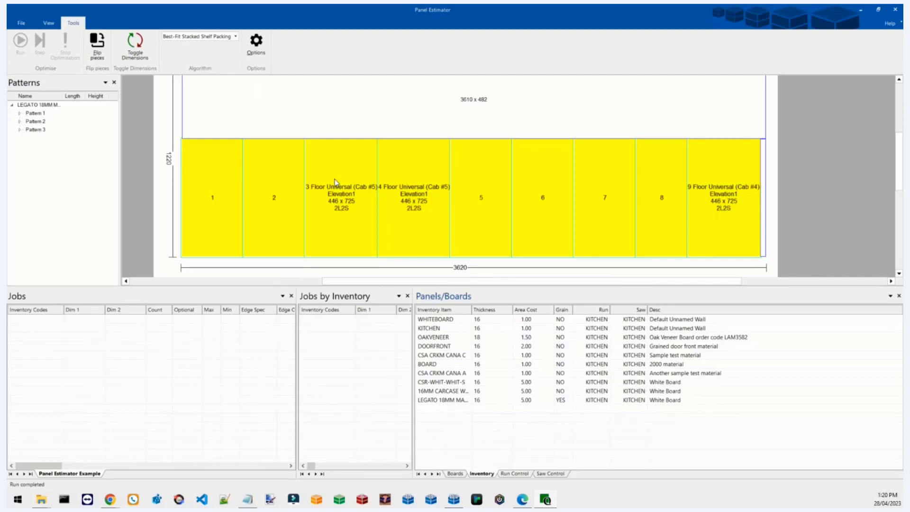
pyautogui.scroll(-3, 372, 205)
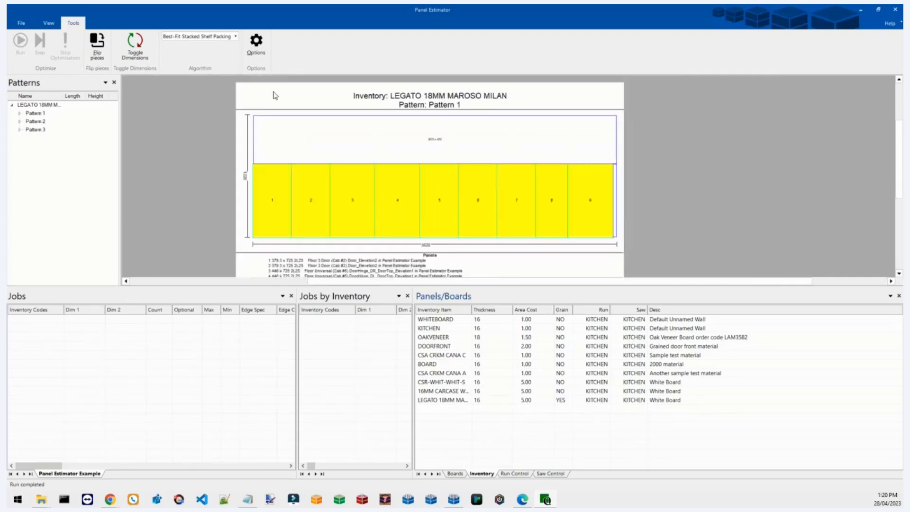
pyautogui.scroll(1, 414, 197)
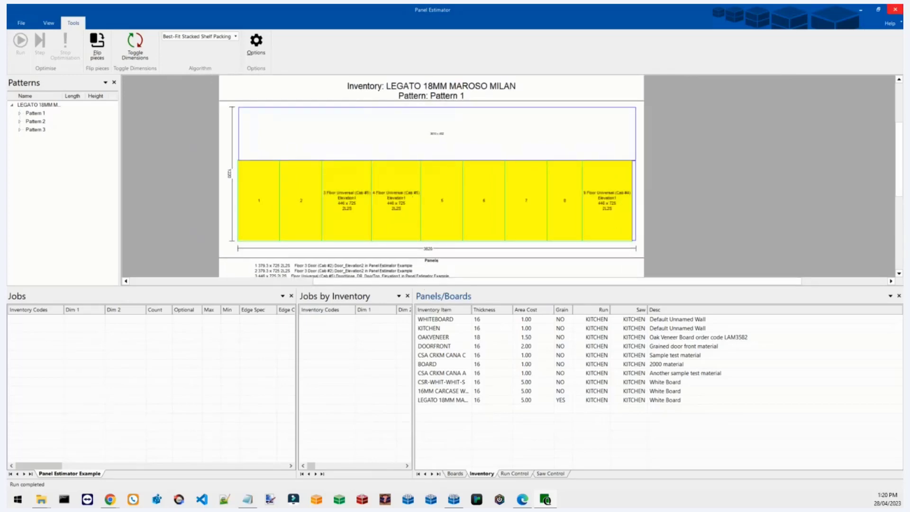
# Close Panel Estimator without saving and export the kitchen drawing from CabMaster to it again, dismissing the startup tip
pyautogui.click(895, 9)
pyautogui.click(468, 278)
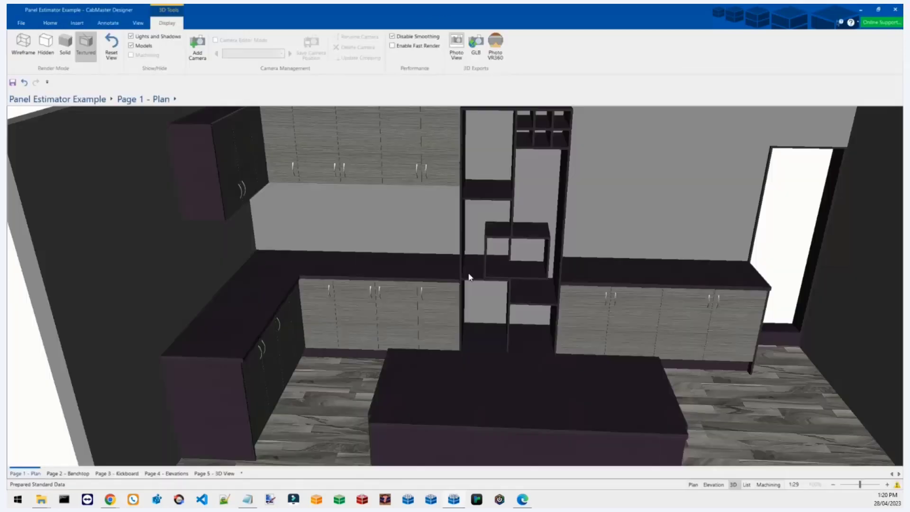
pyautogui.click(20, 22)
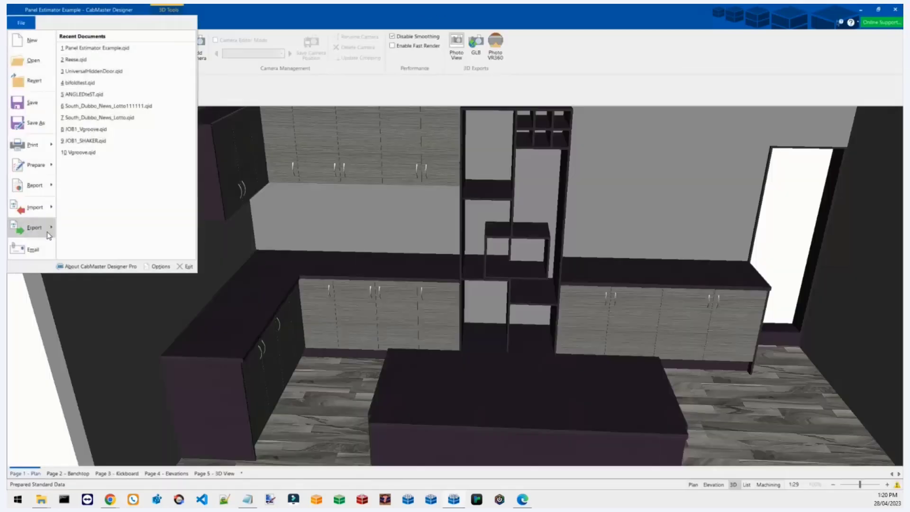
pyautogui.moveTo(49, 236)
pyautogui.moveTo(122, 127)
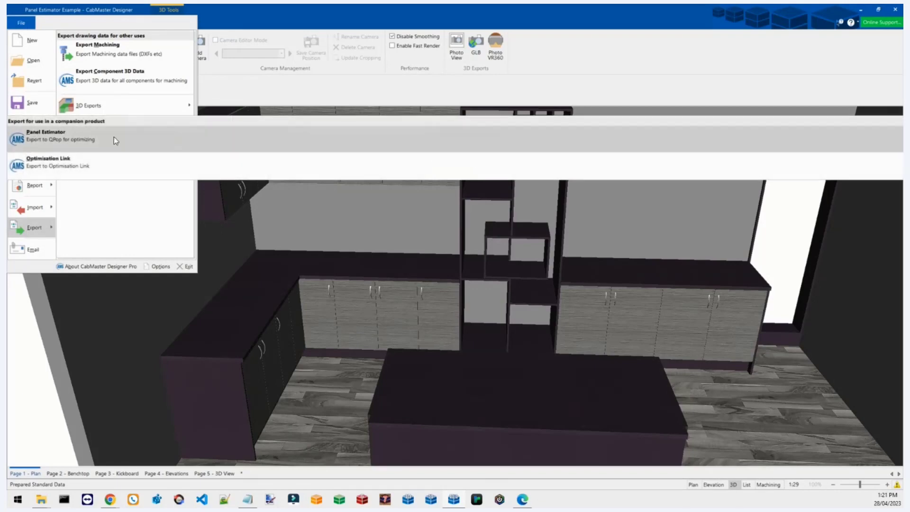
pyautogui.click(353, 143)
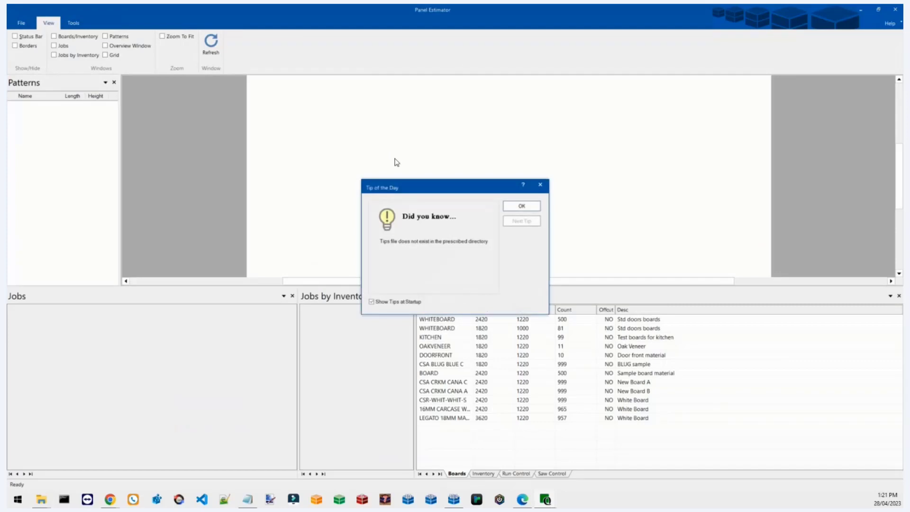
pyautogui.click(510, 209)
# Import Legato 18mm Maroso Milan from CabMaster with its dimensions swapped on import and run the optimisation
pyautogui.click(32, 25)
pyautogui.click(76, 209)
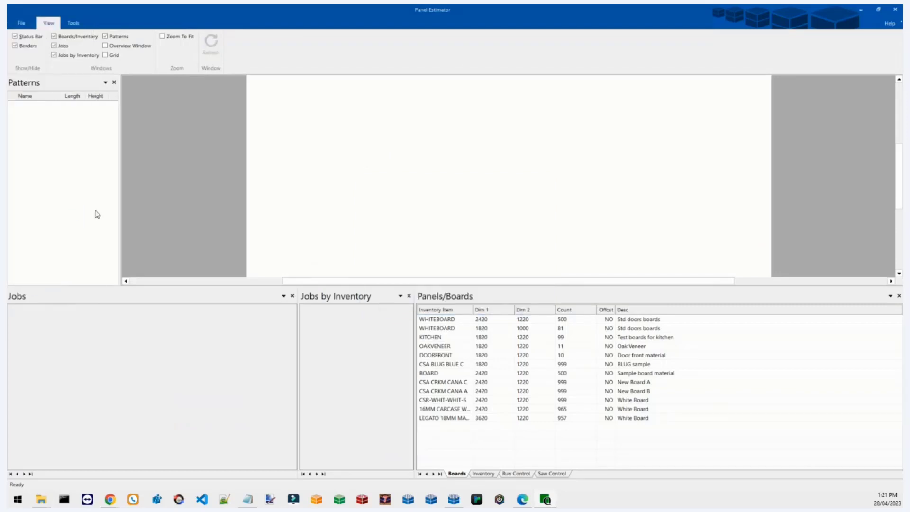
pyautogui.click(432, 246)
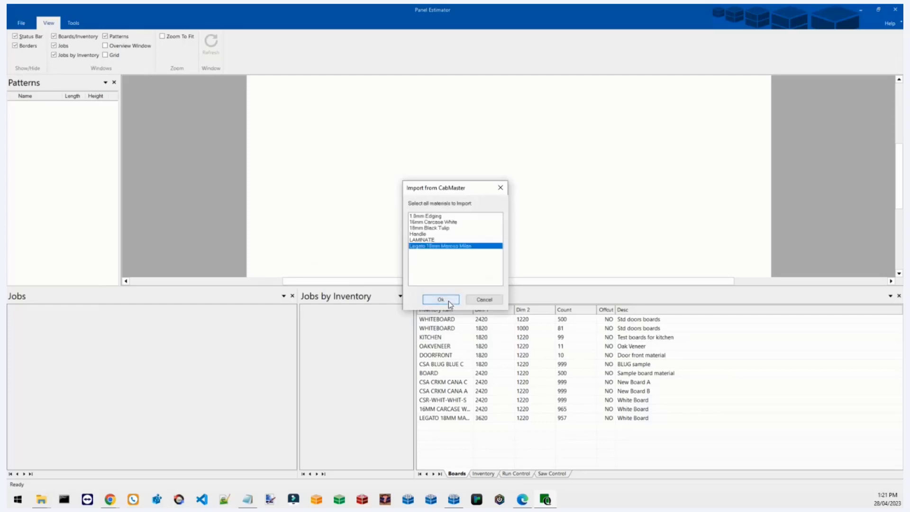
pyautogui.click(448, 301)
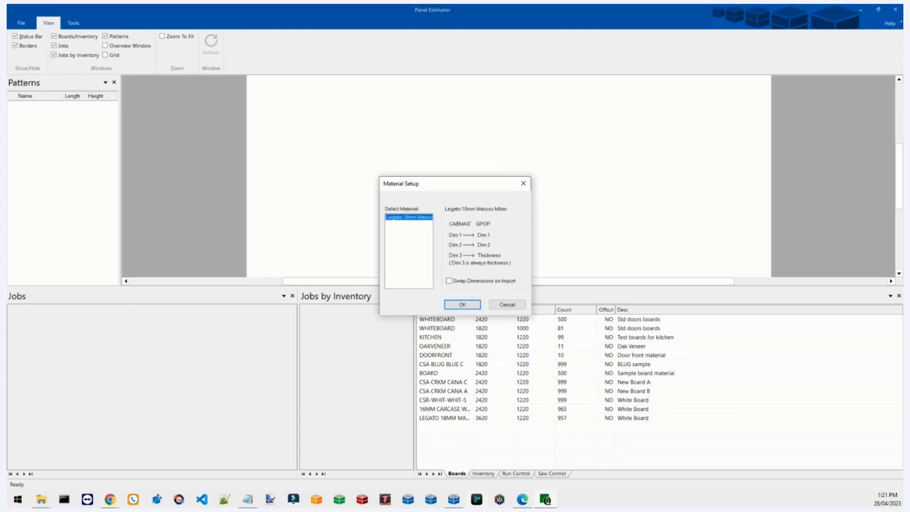
pyautogui.click(454, 500)
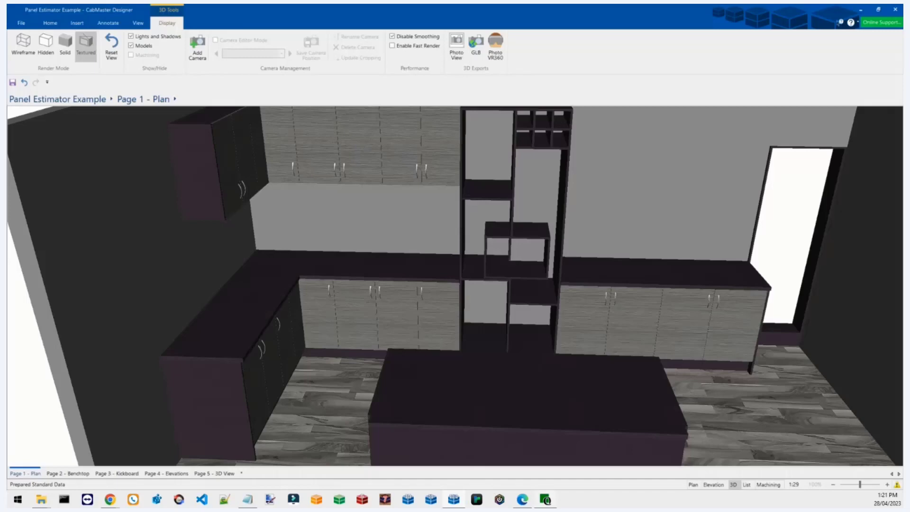
pyautogui.hotkey('alt', 'Tab')
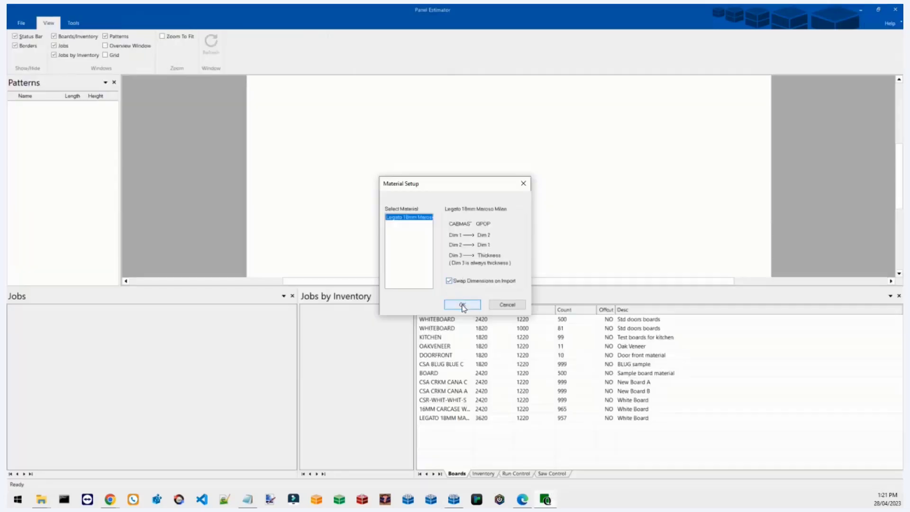
pyautogui.click(462, 305)
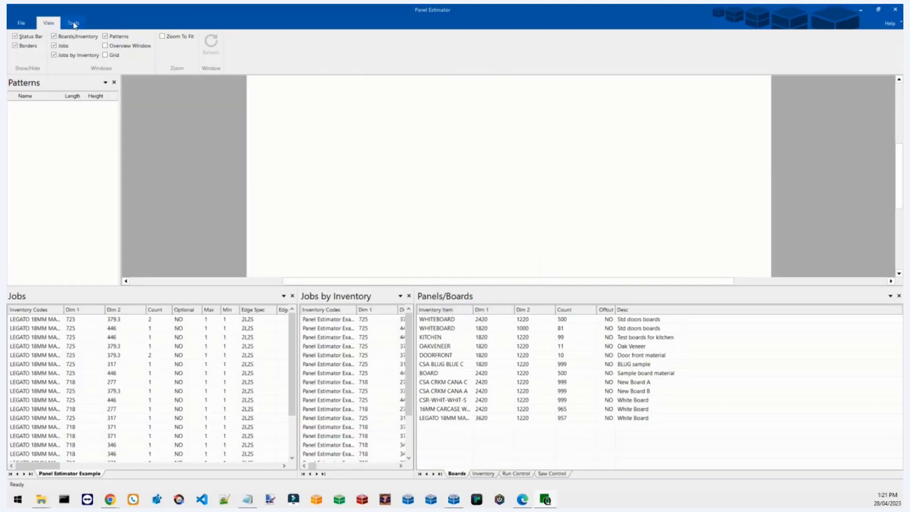
pyautogui.click(73, 24)
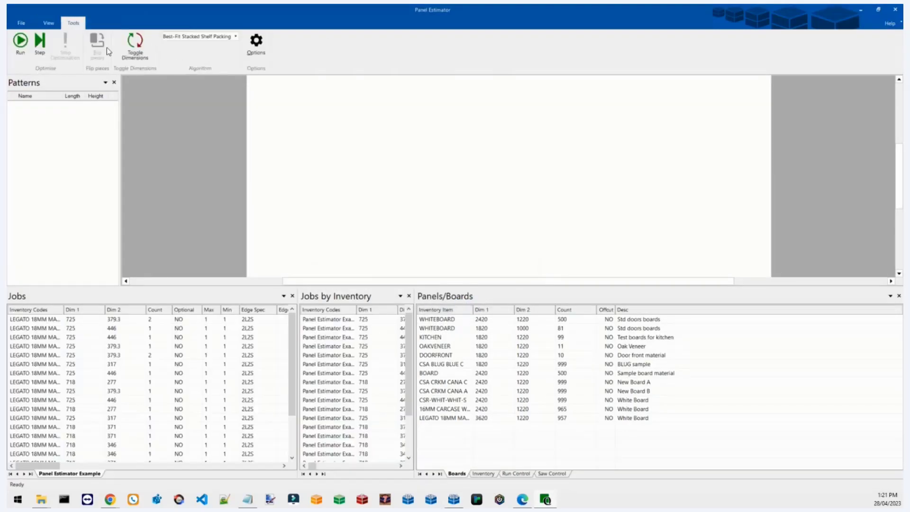
pyautogui.click(22, 44)
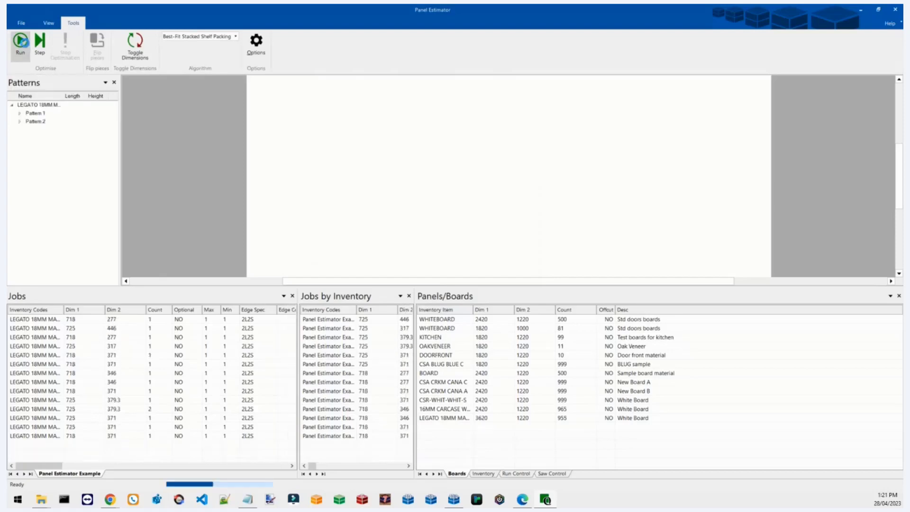
# Examine the door layout on Legato cutting pattern 2 and check the material's grain setting in the inventory, widening the item name column
pyautogui.scroll(3, 484, 142)
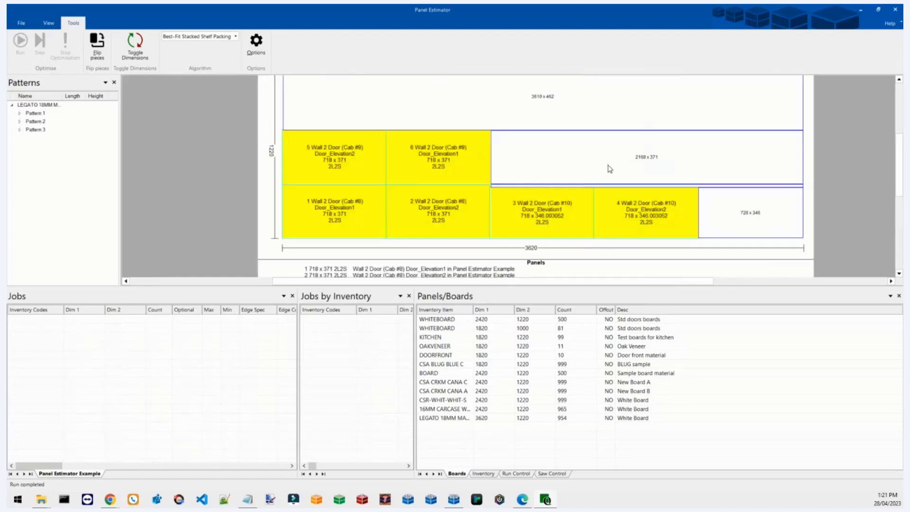
pyautogui.click(39, 122)
pyautogui.scroll(3, 383, 143)
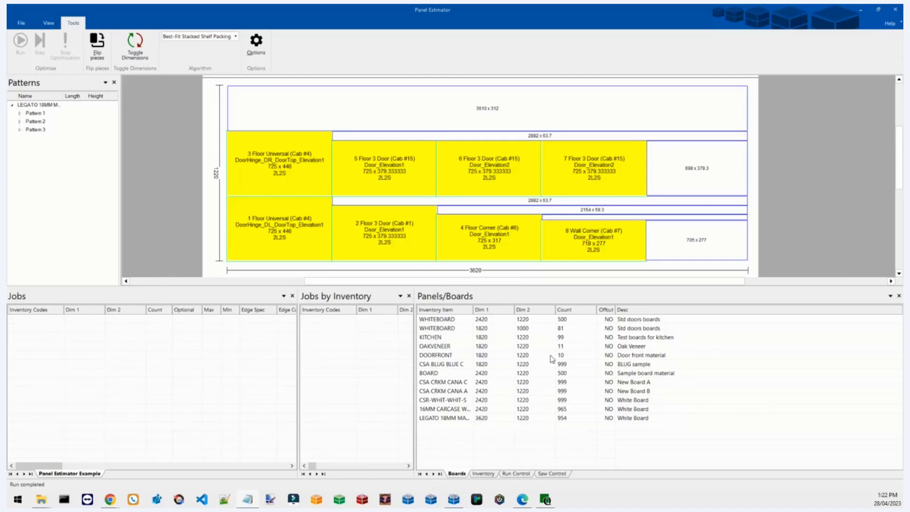
pyautogui.click(483, 473)
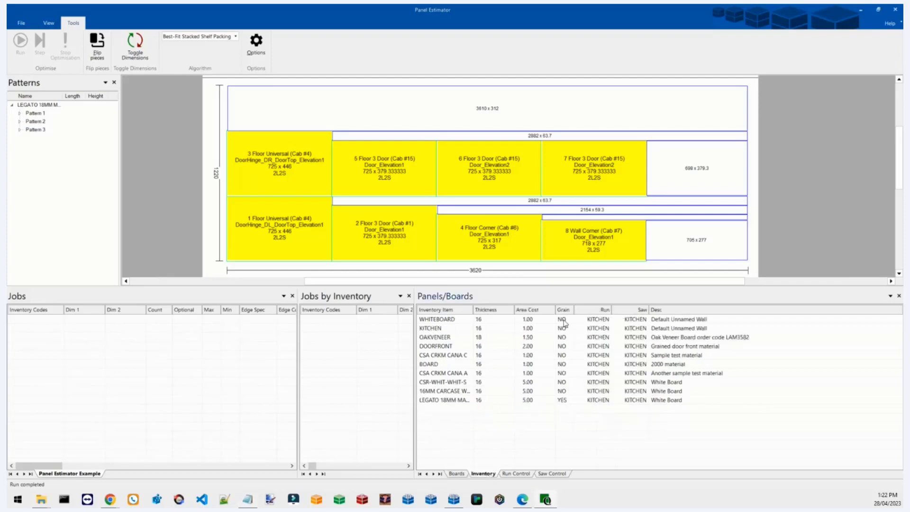
pyautogui.moveTo(474, 314); pyautogui.dragTo(496, 314)
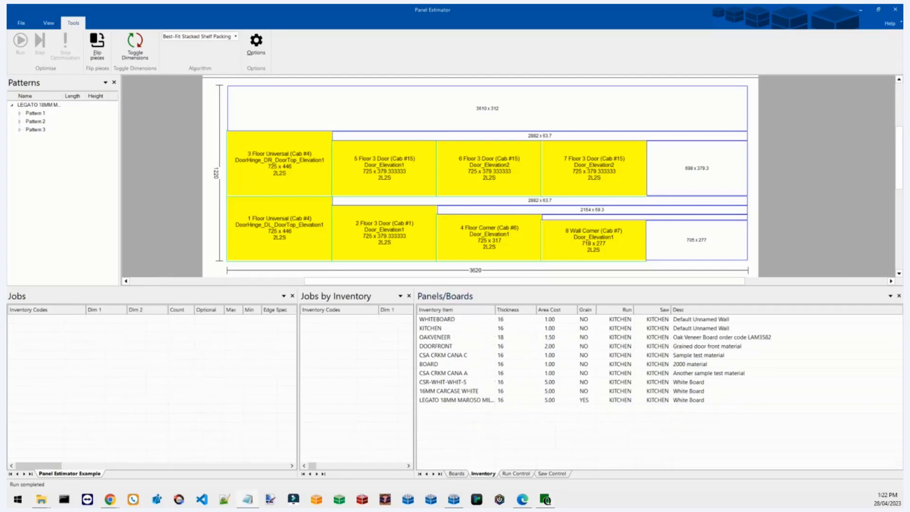
# Compare the door orientation and remaining offcuts on Legato patterns 2 and 3
pyautogui.scroll(3, 460, 162)
pyautogui.scroll(-2, 470, 162)
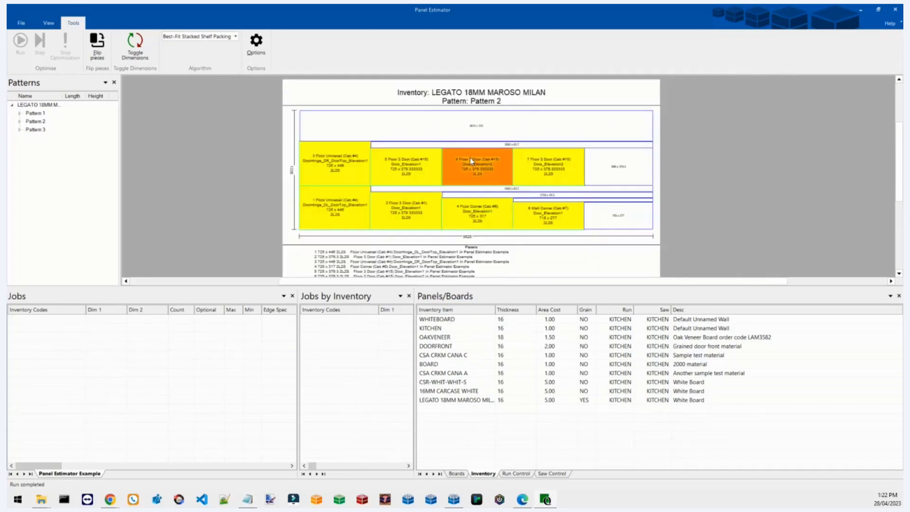
pyautogui.scroll(1, 469, 162)
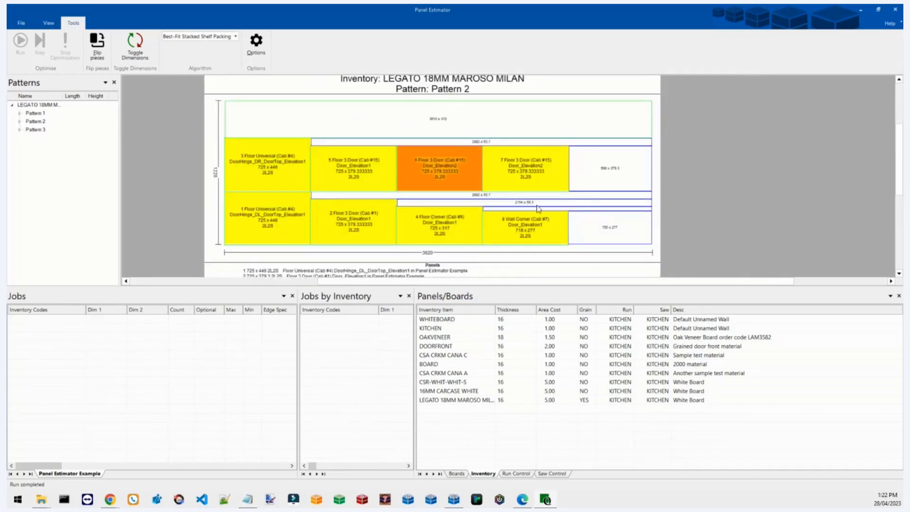
pyautogui.click(35, 122)
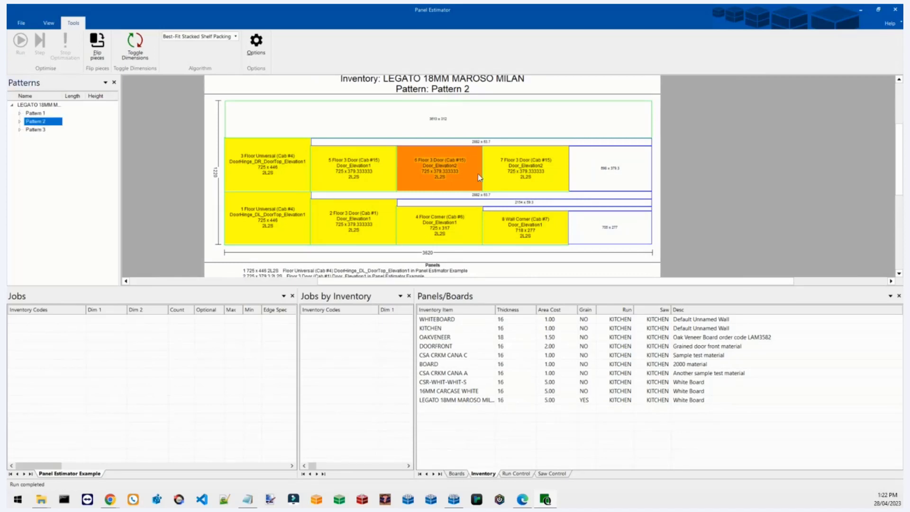
pyautogui.click(38, 130)
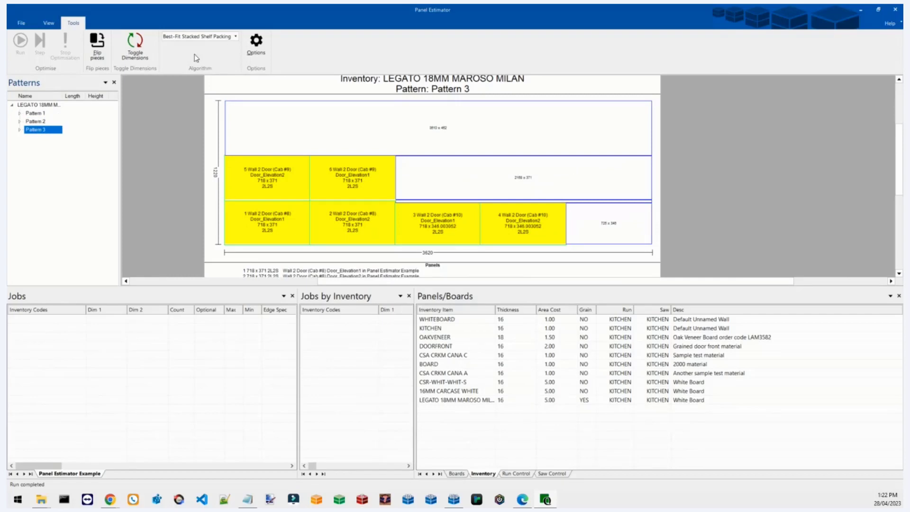
# Review the available packing algorithms and examine the door layout and offcuts on Legato pattern 1
pyautogui.click(236, 36)
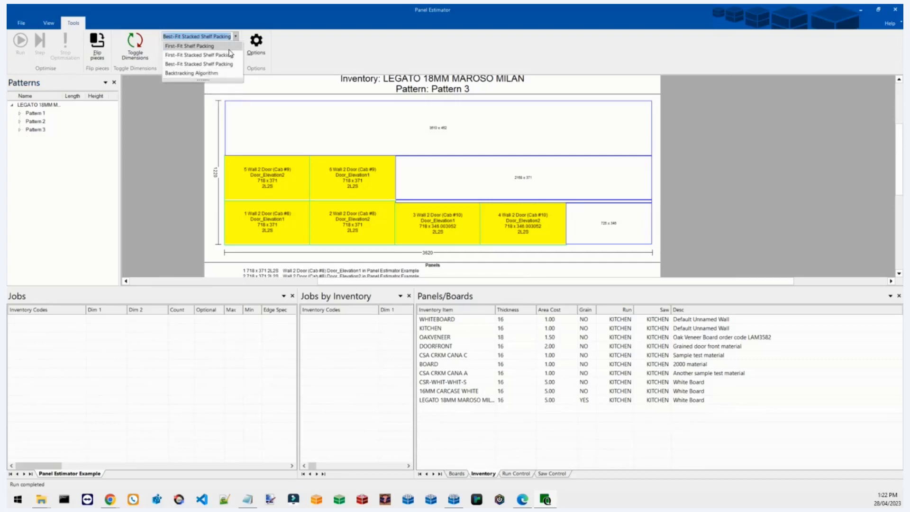
pyautogui.click(334, 53)
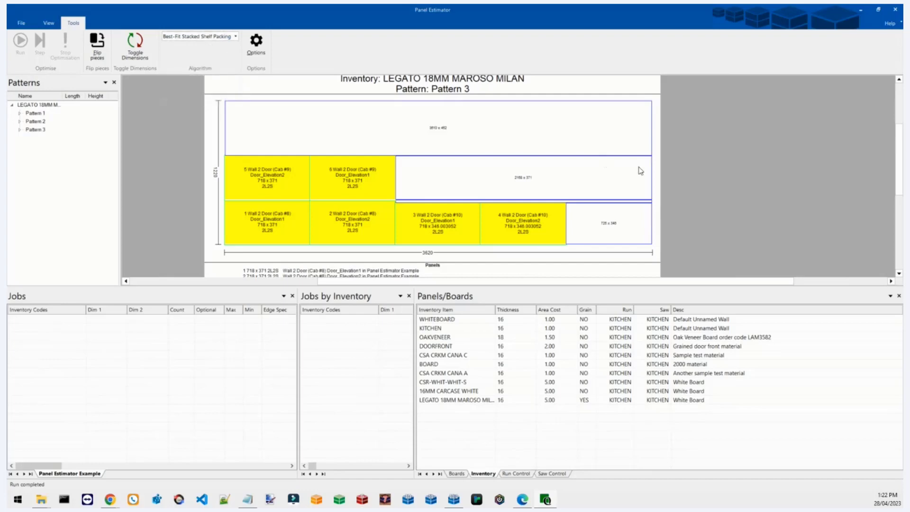
pyautogui.click(34, 113)
pyautogui.scroll(-3, 505, 112)
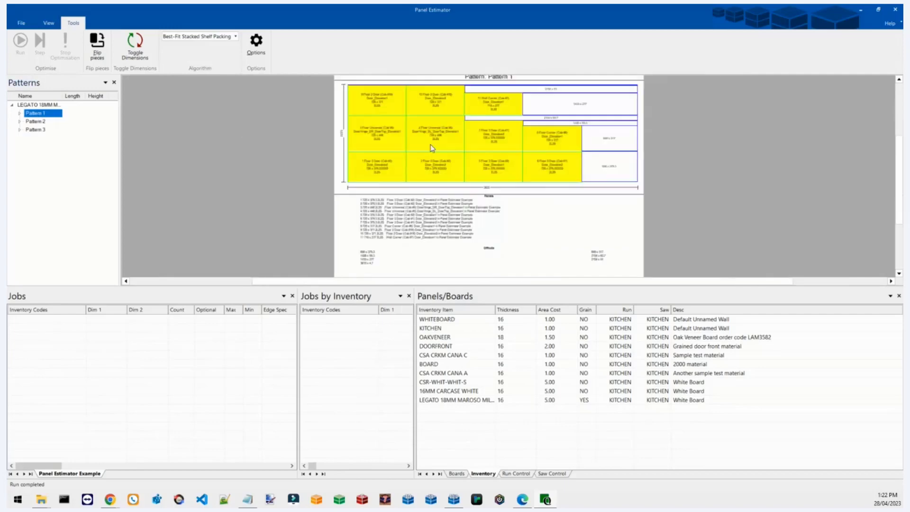
pyautogui.scroll(2, 524, 138)
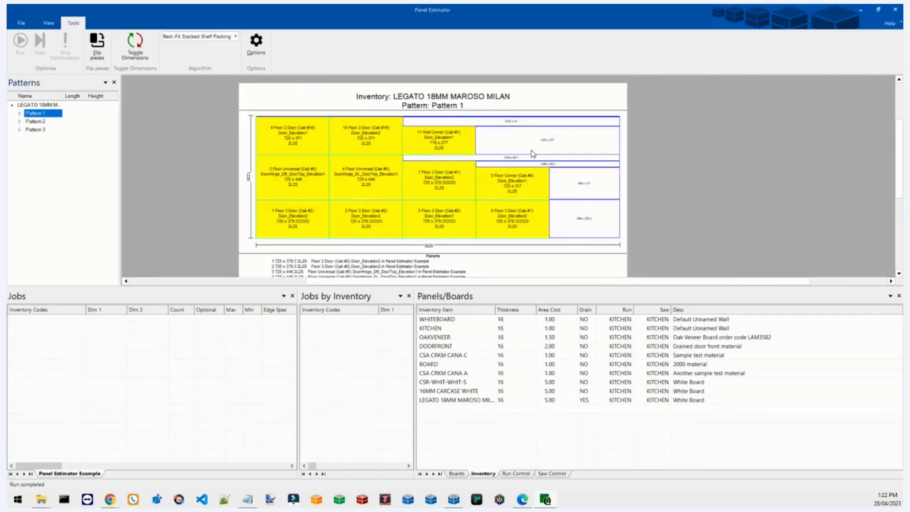
pyautogui.scroll(2, 533, 153)
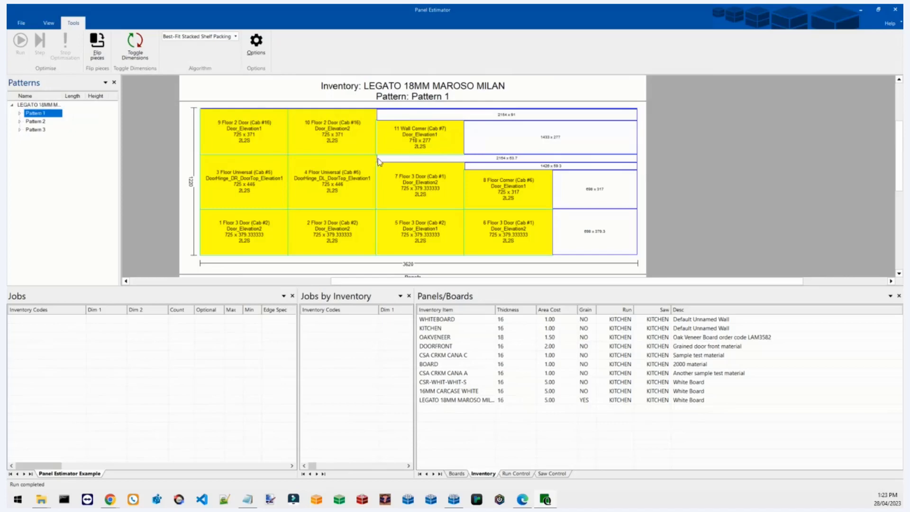
pyautogui.click(236, 36)
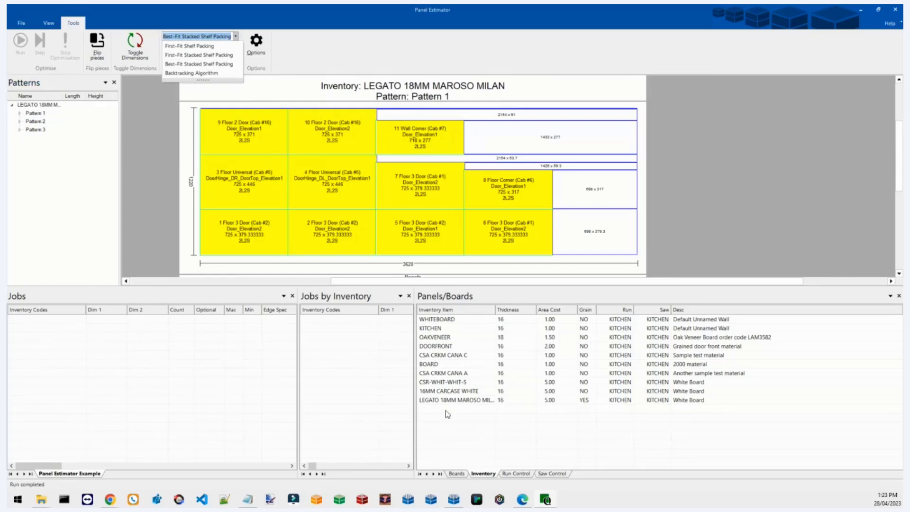
# Switch to the browser, open the Panel Estimator user guide PDF and read the Optimise Algorithms section on page 20
pyautogui.click(522, 500)
pyautogui.click(412, 11)
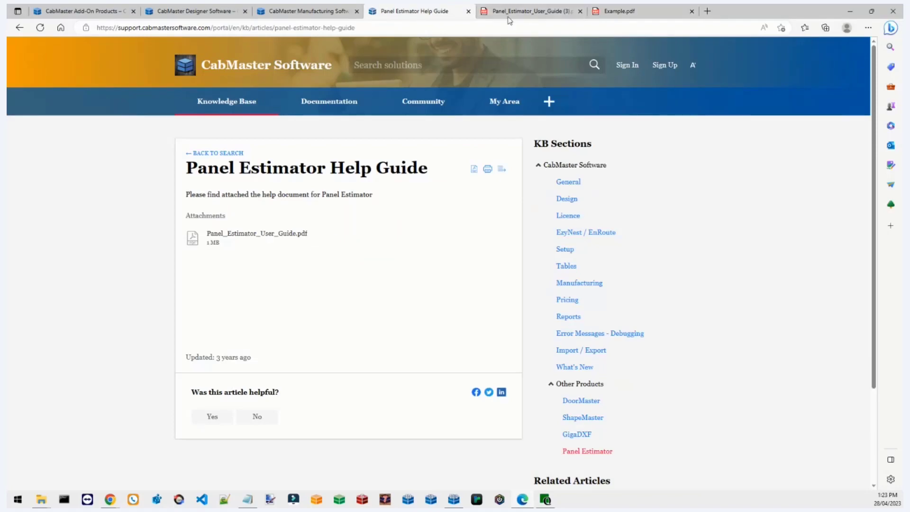
pyautogui.click(561, 11)
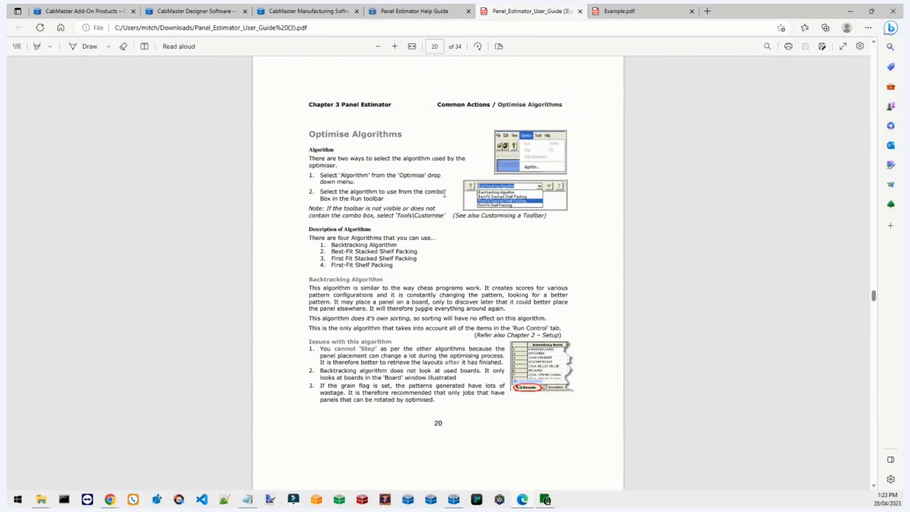
pyautogui.scroll(3, 391, 155)
pyautogui.scroll(-2, 403, 190)
pyautogui.scroll(-1, 405, 193)
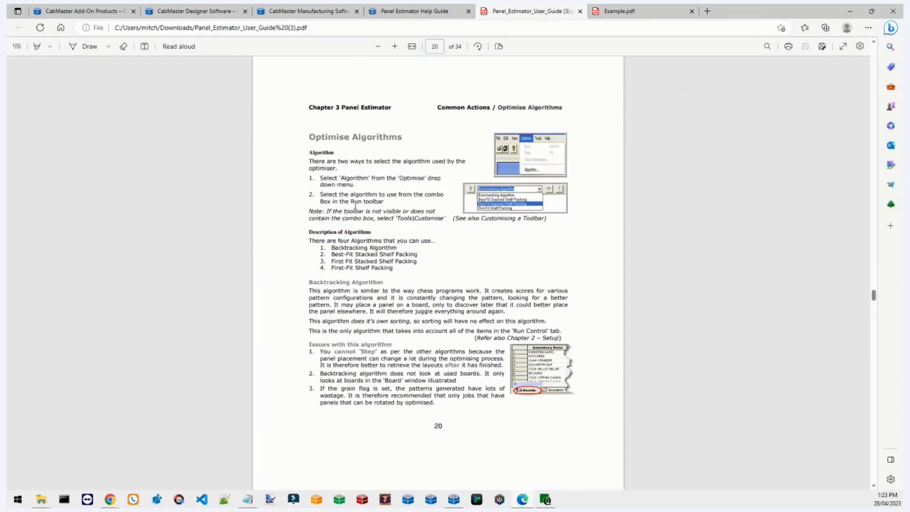
# Read the Best-Fit Stacked, First Fit Stacked and First-Fit Shelf Packing descriptions on page 21 of the user guide
pyautogui.scroll(-6, 363, 247)
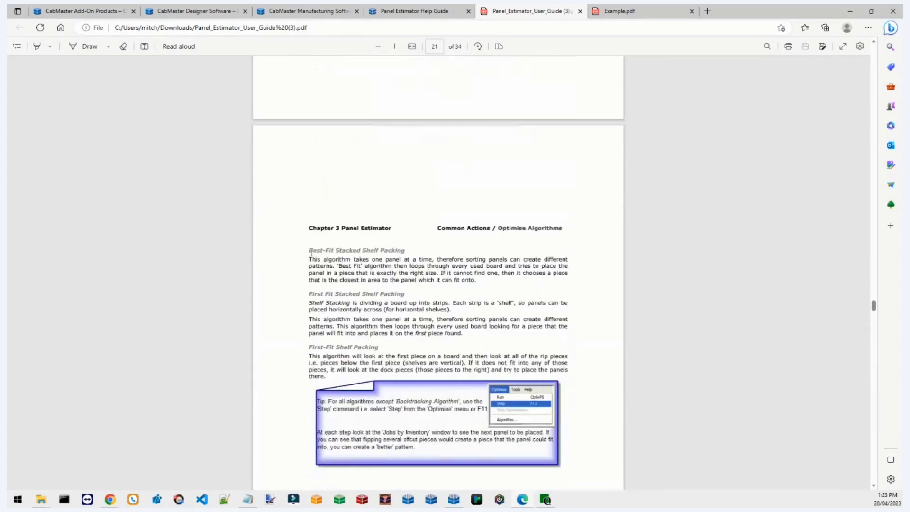
pyautogui.moveTo(309, 251); pyautogui.dragTo(401, 252)
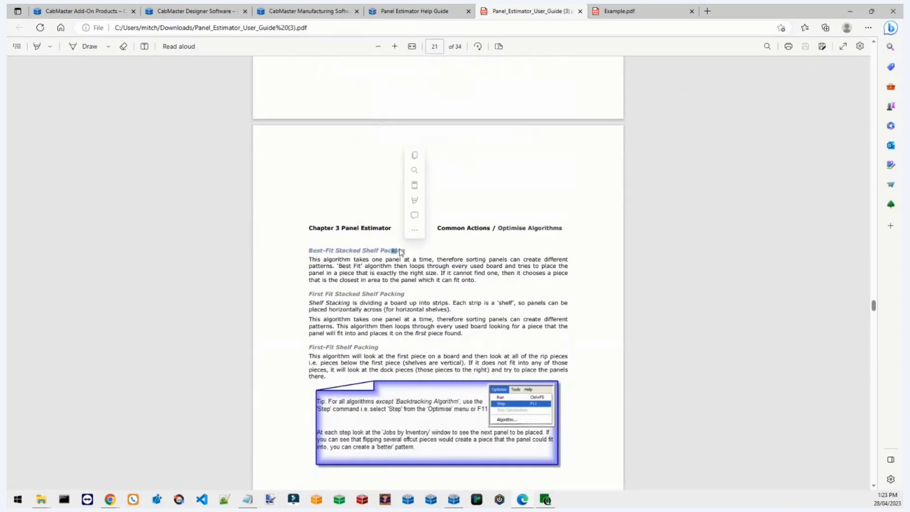
pyautogui.click(393, 258)
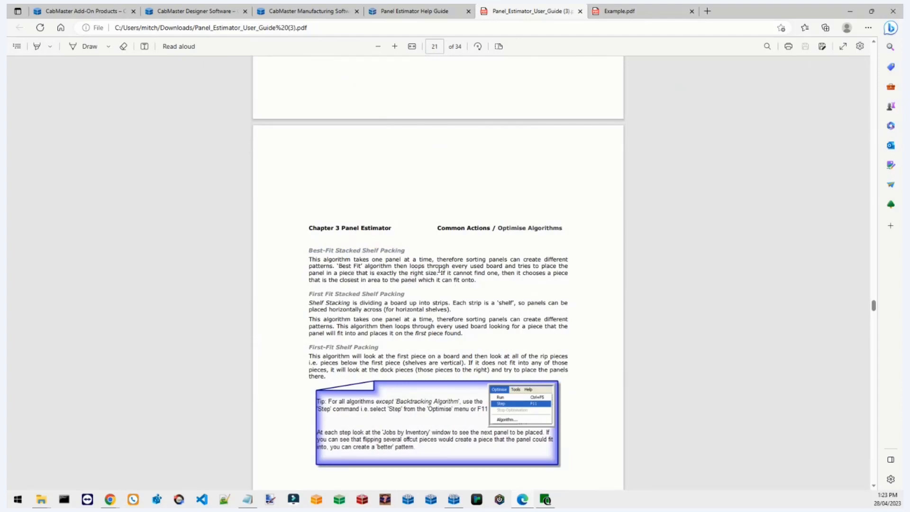
pyautogui.scroll(2, 425, 305)
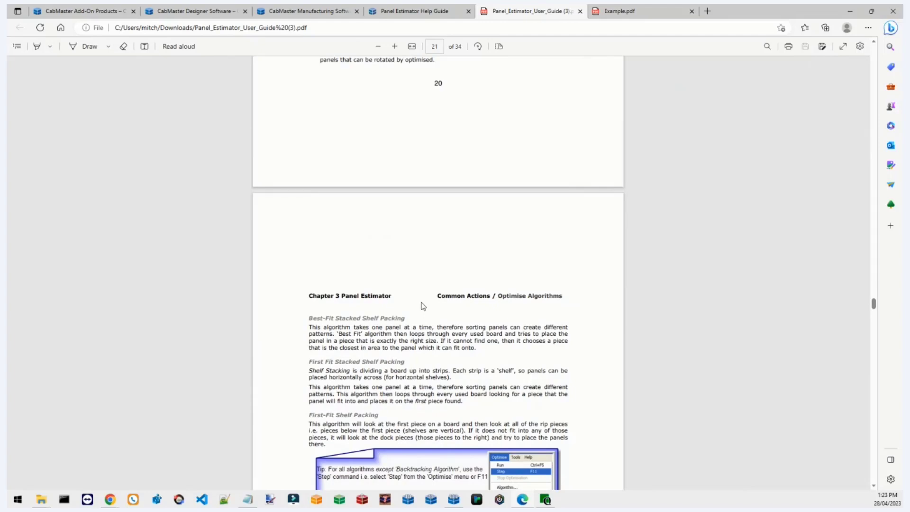
pyautogui.scroll(-4, 425, 314)
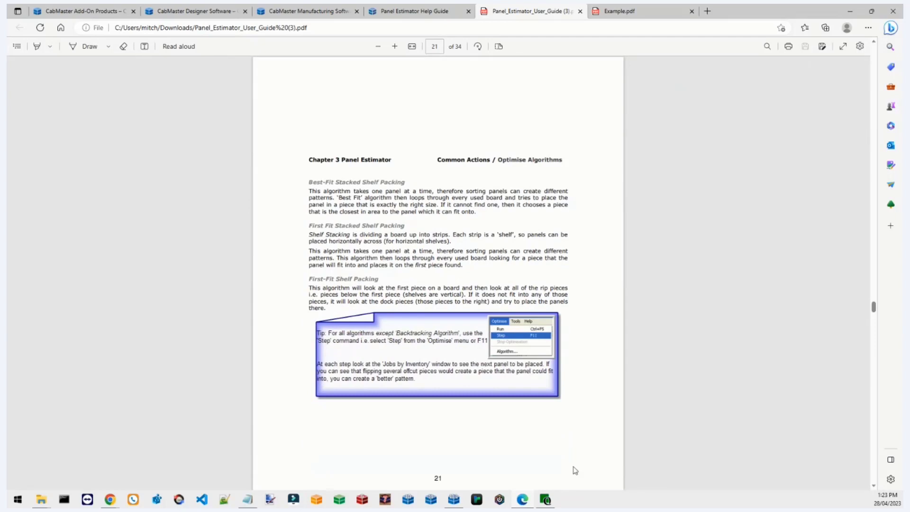
# Switch back to Panel Estimator and inspect the rip kerf settings of the DEFAULT and KITCHEN saw control entries
pyautogui.moveTo(556, 505)
pyautogui.click(554, 466)
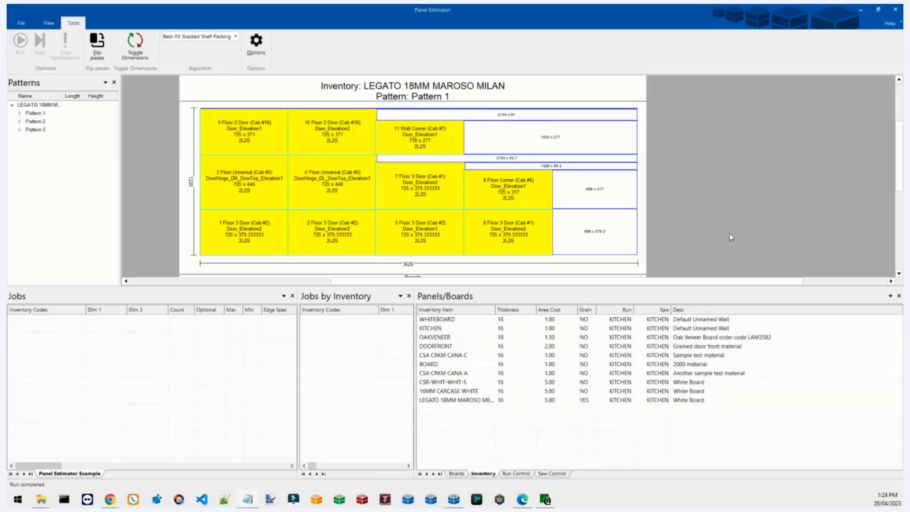
pyautogui.hscroll(-3, 606, 204)
pyautogui.hscroll(2, 569, 240)
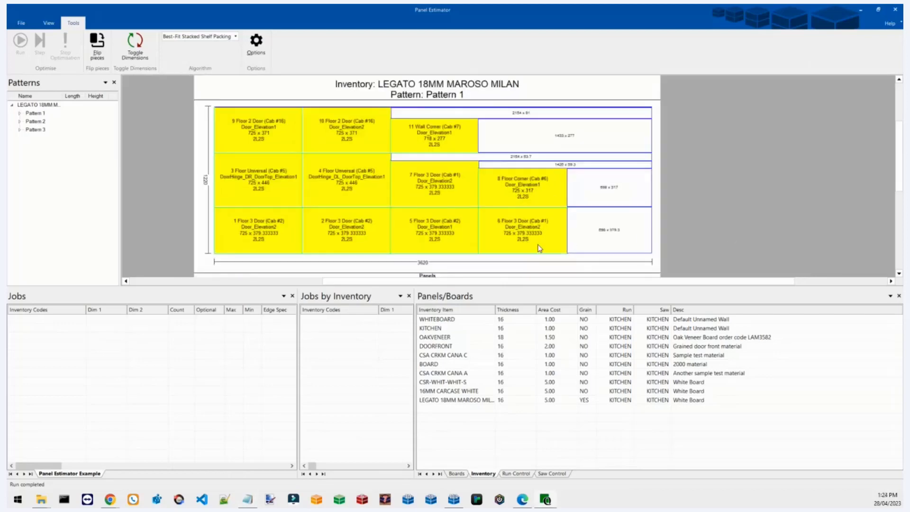
pyautogui.click(551, 474)
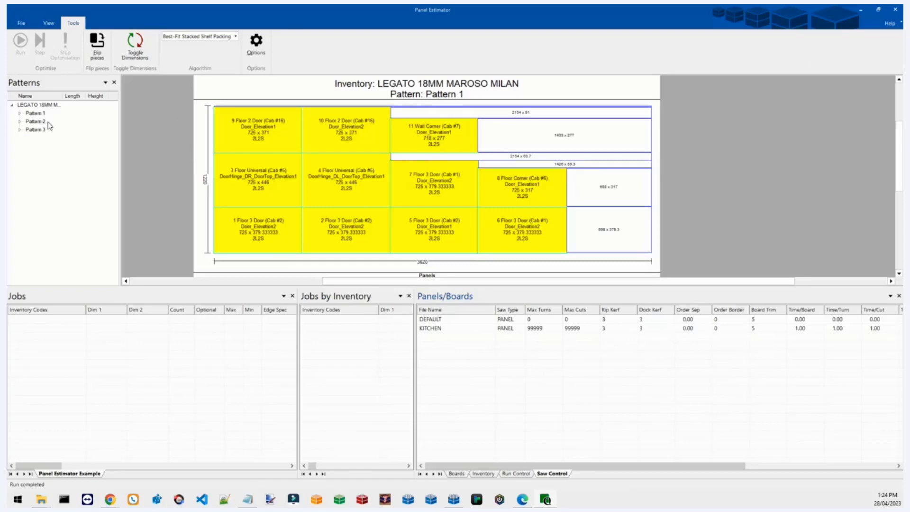
pyautogui.click(613, 320)
pyautogui.click(614, 320)
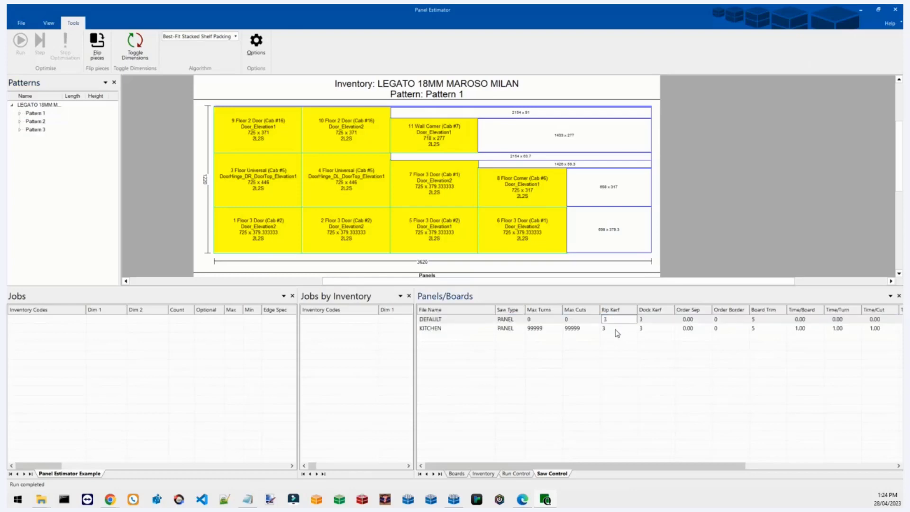
pyautogui.click(615, 329)
pyautogui.click(614, 320)
pyautogui.click(614, 320)
pyautogui.click(616, 329)
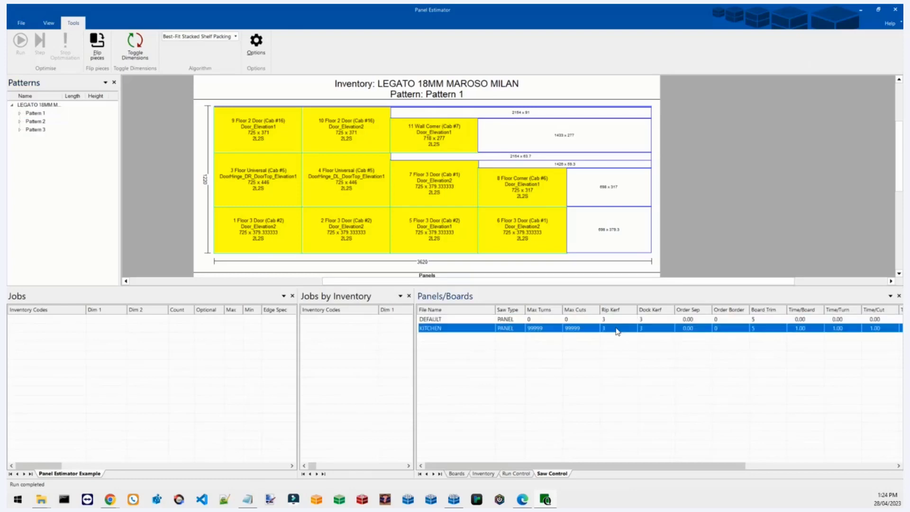
# Compare the rip kerf fields of the DEFAULT and KITCHEN saw control entries with the gaps in the Pattern 1 layout
pyautogui.click(615, 329)
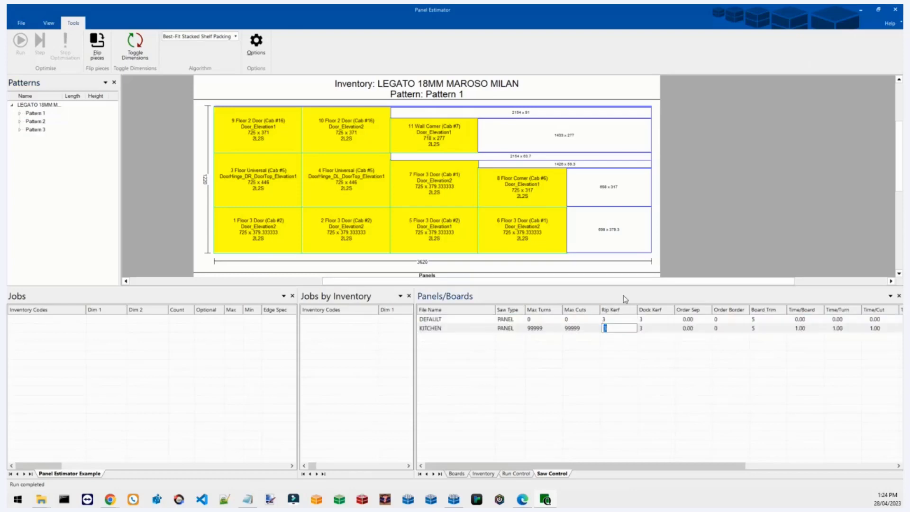
pyautogui.click(522, 475)
pyautogui.click(560, 476)
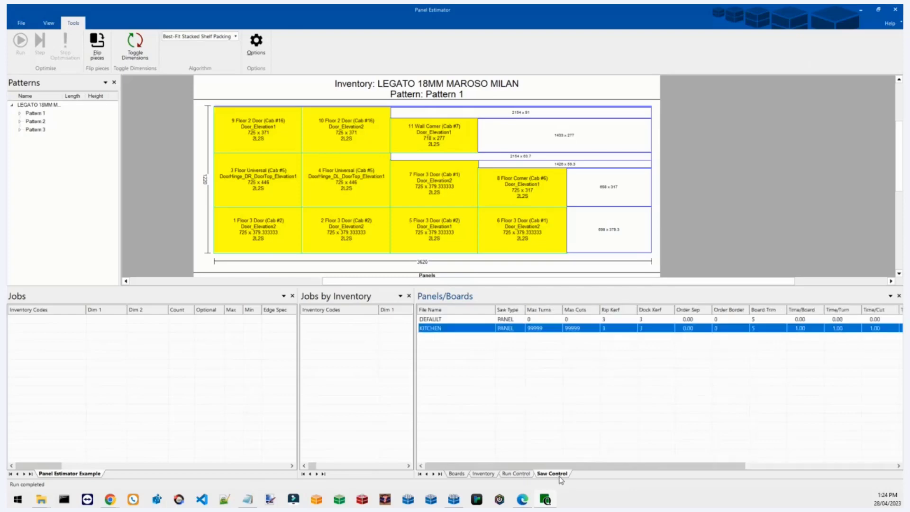
pyautogui.click(623, 321)
pyautogui.click(619, 321)
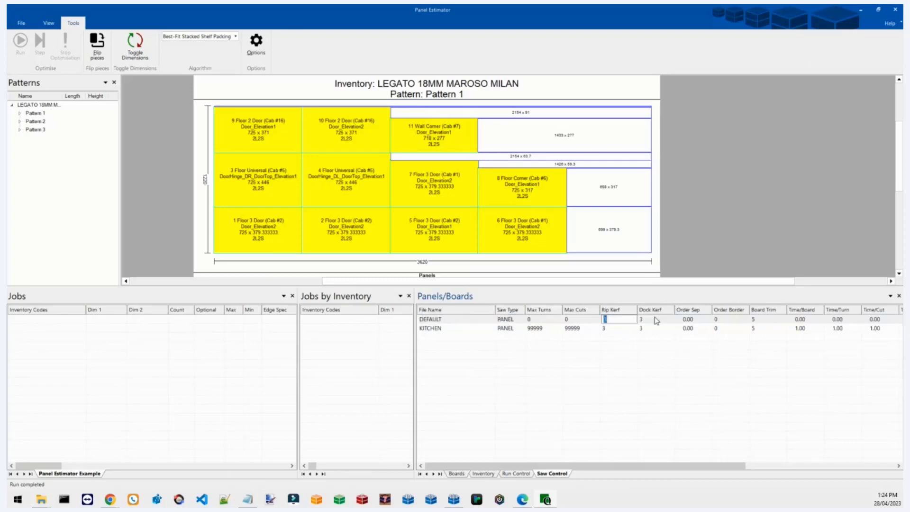
pyautogui.click(616, 328)
pyautogui.click(616, 320)
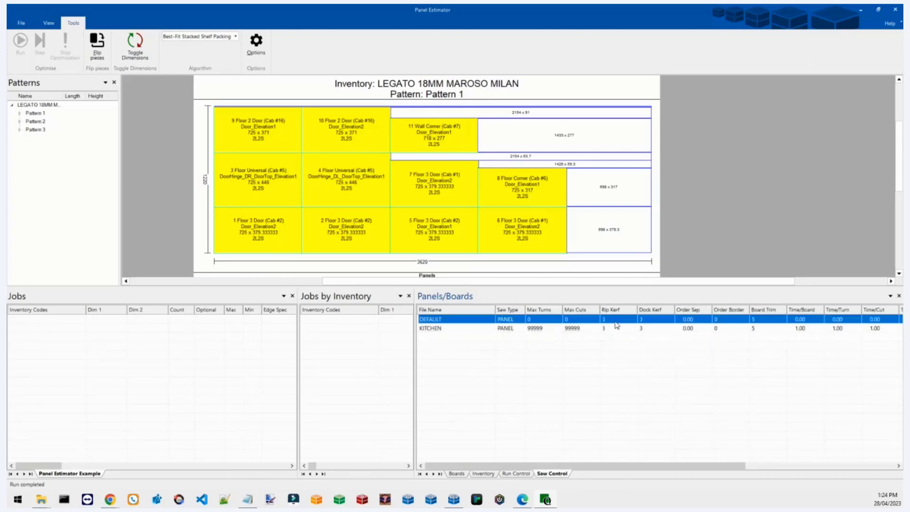
pyautogui.click(616, 320)
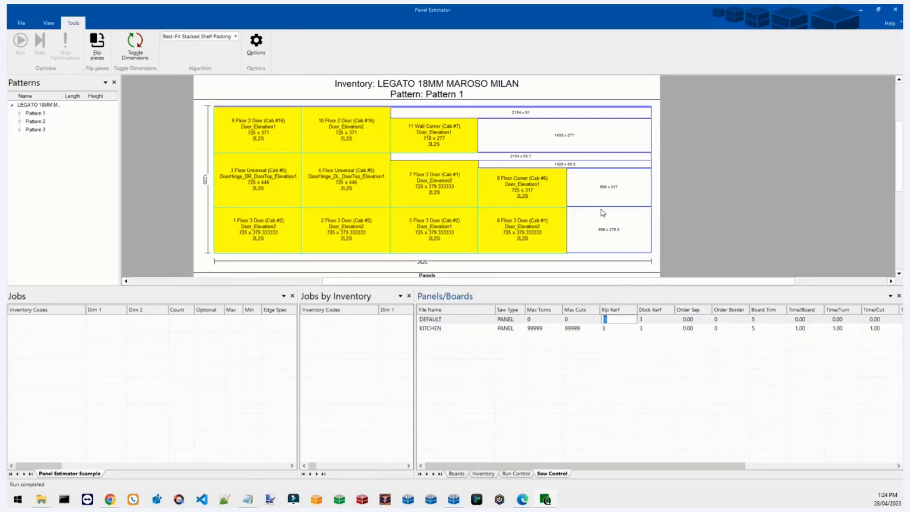
pyautogui.click(711, 210)
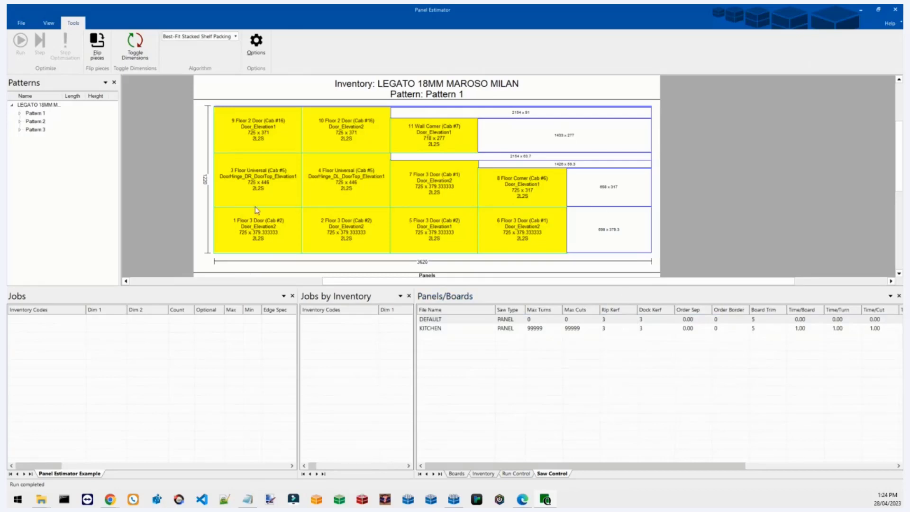
# Set the rip kerf to 100 for both the DEFAULT and KITCHEN saw control entries and save all data
pyautogui.click(609, 319)
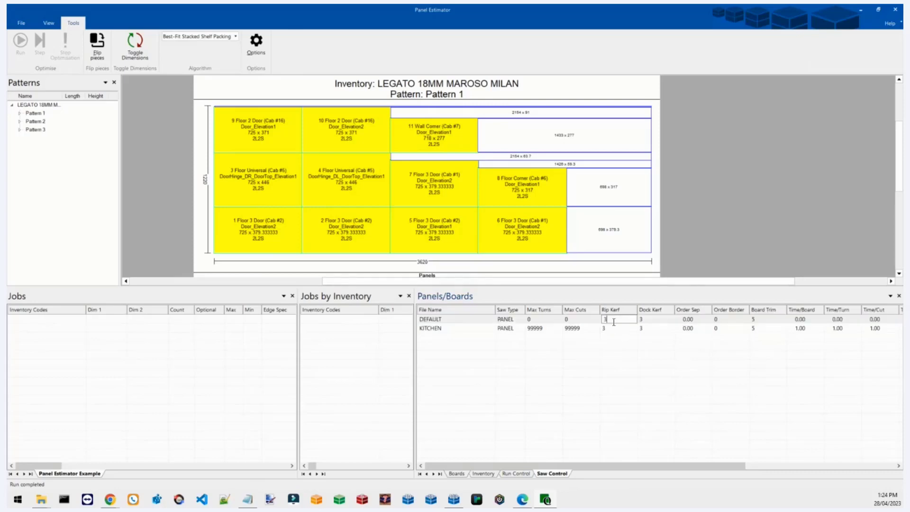
pyautogui.write('100')
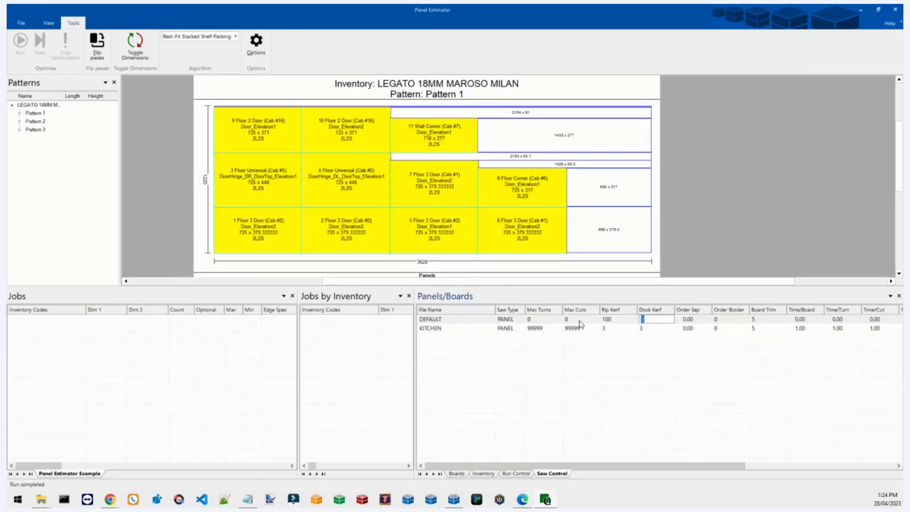
pyautogui.click(616, 328)
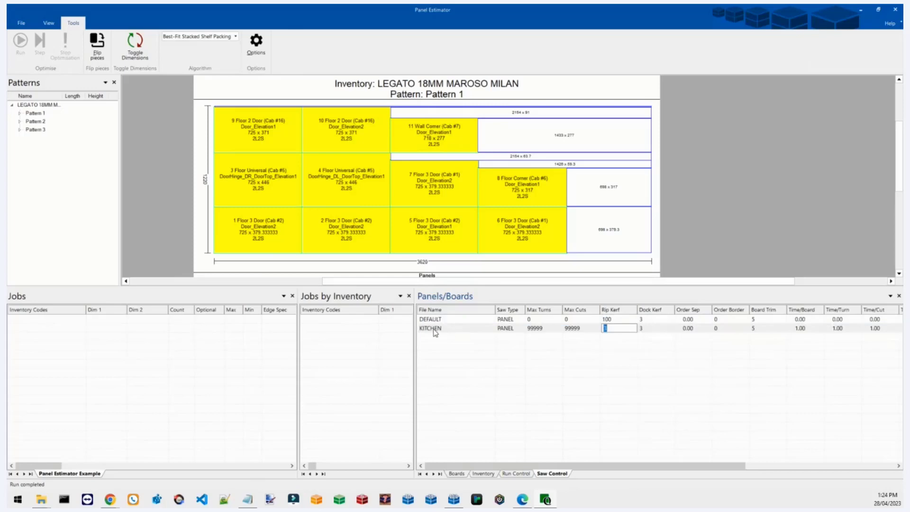
pyautogui.write('100')
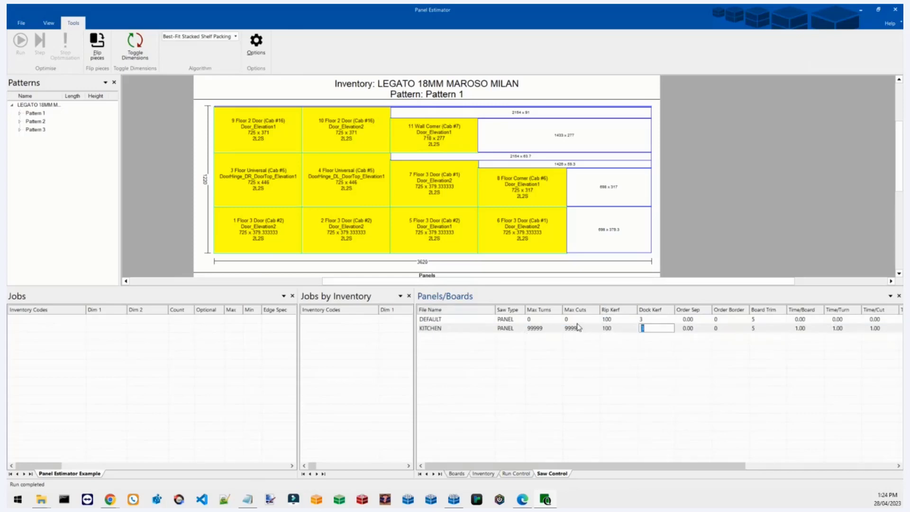
pyautogui.click(558, 376)
pyautogui.click(20, 24)
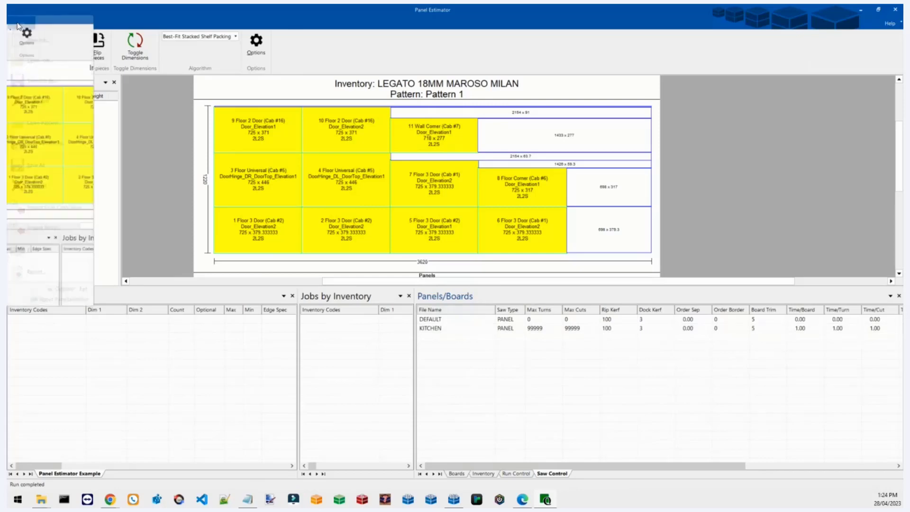
pyautogui.click(57, 163)
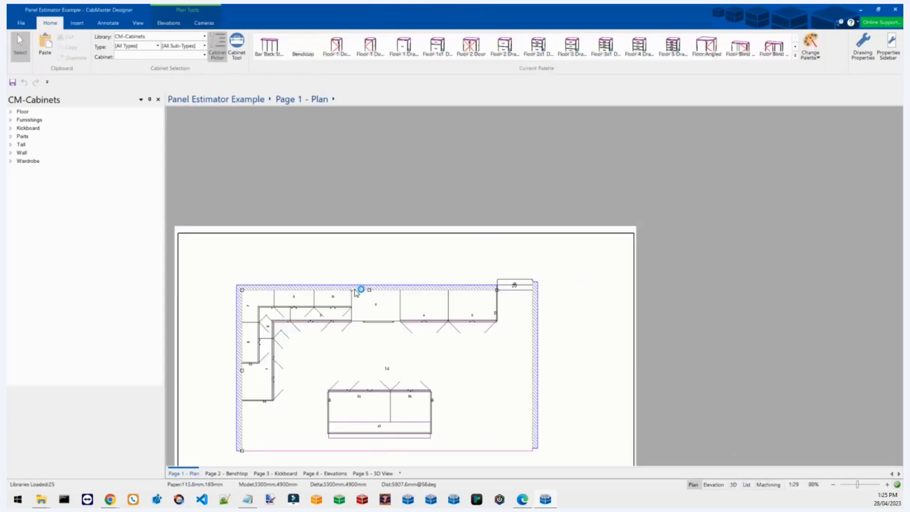
# From CabMaster Designer, export the kitchen drawing to Panel Estimator, dismiss the startup tip and widen the Inventory Item column to fit its names
pyautogui.click(28, 26)
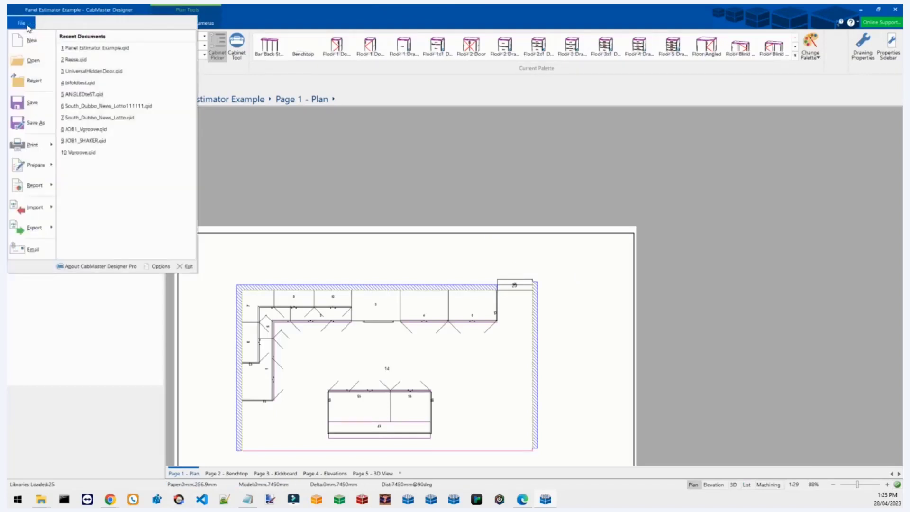
pyautogui.click(44, 226)
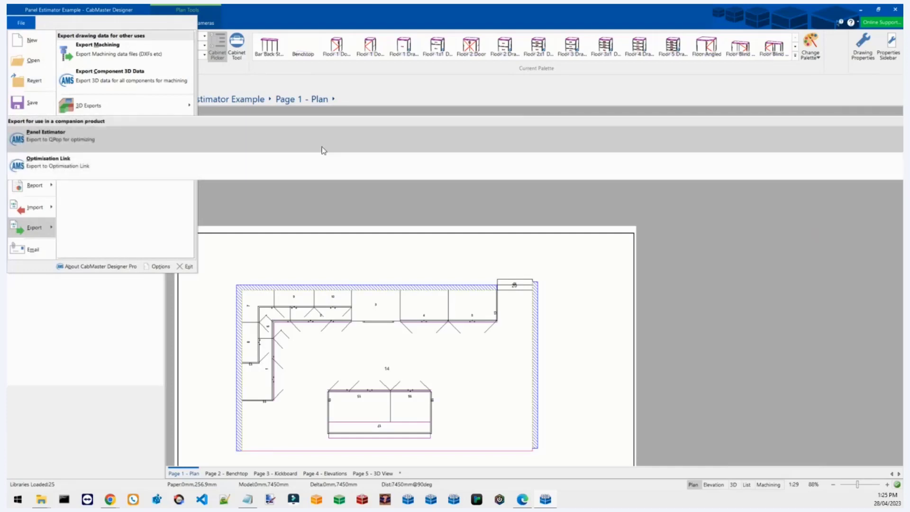
pyautogui.click(324, 148)
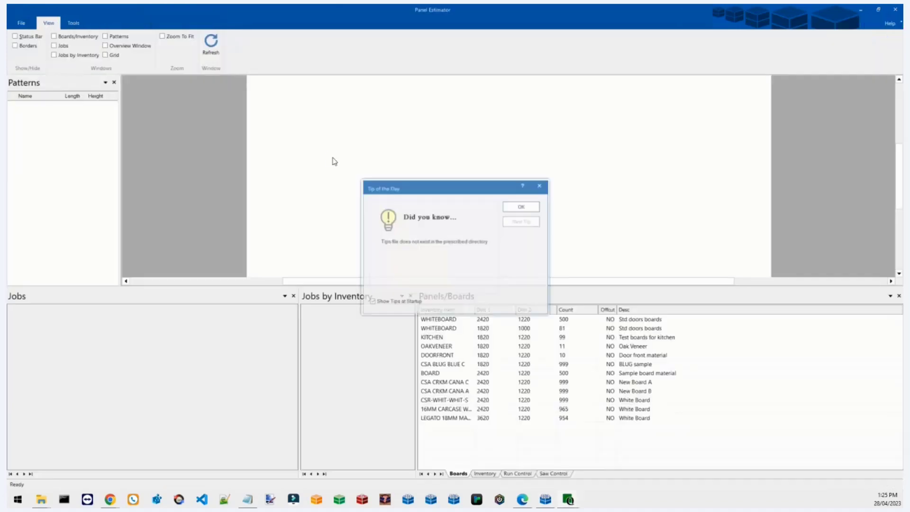
pyautogui.click(521, 207)
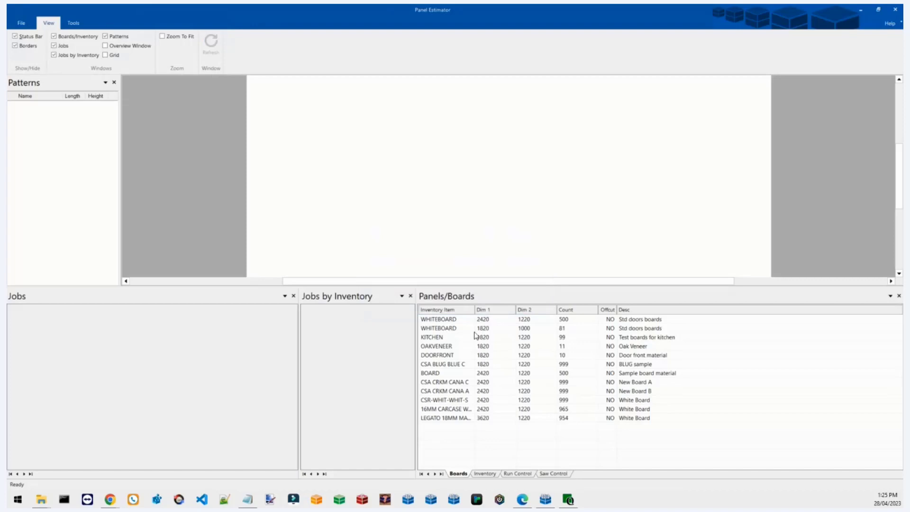
pyautogui.doubleClick(472, 311)
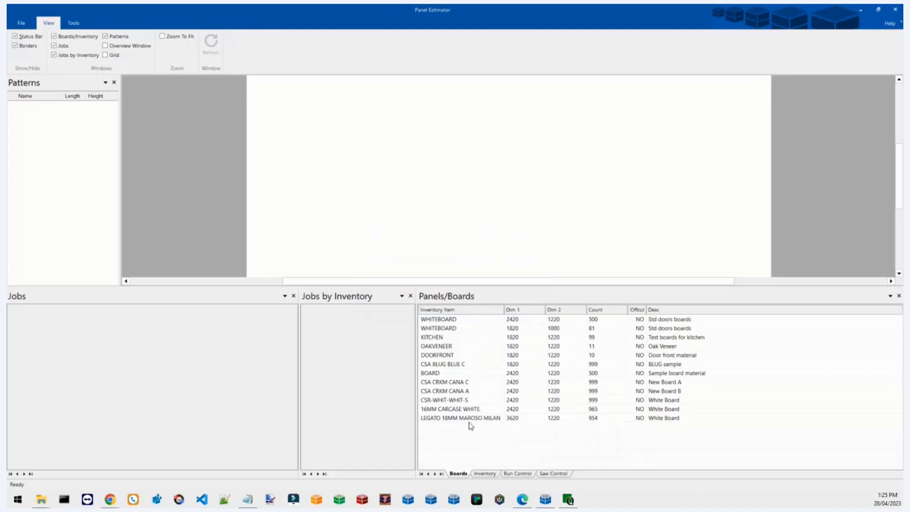
# Set the dock kerf to 50 for both the DEFAULT and KITCHEN saw control entries
pyautogui.click(551, 474)
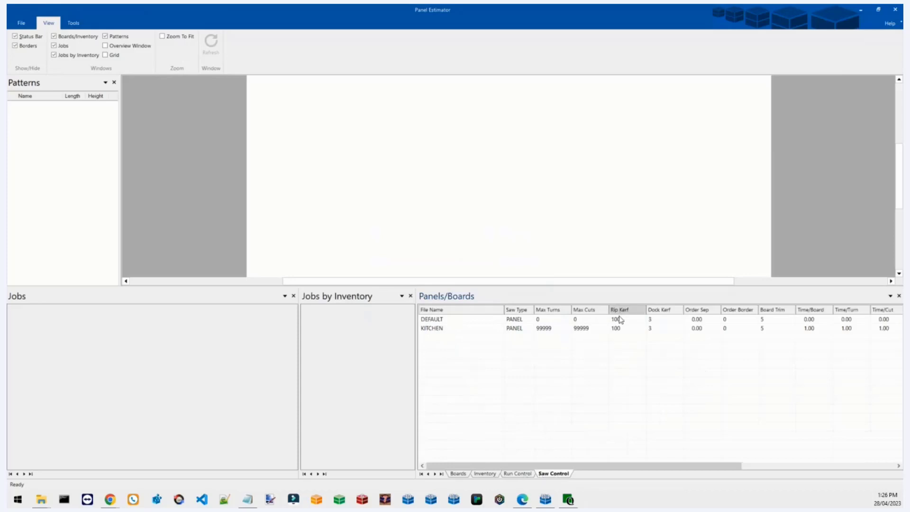
pyautogui.click(660, 321)
pyautogui.write('5')
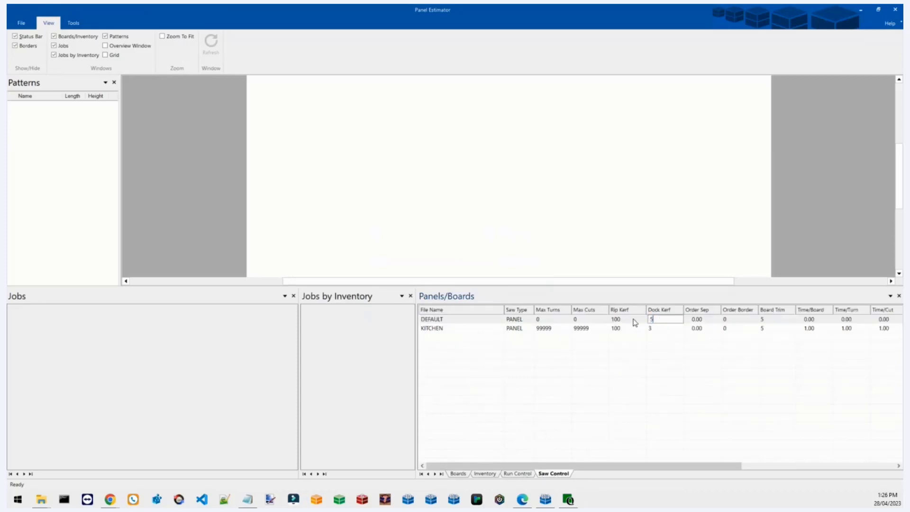
pyautogui.write('0')
pyautogui.press('Tab')
pyautogui.click(664, 330)
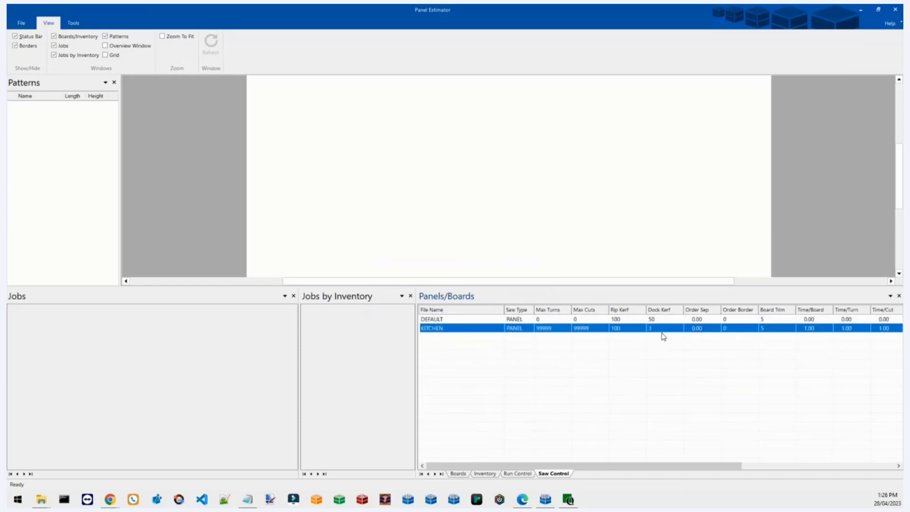
pyautogui.write('50')
pyautogui.press('Tab')
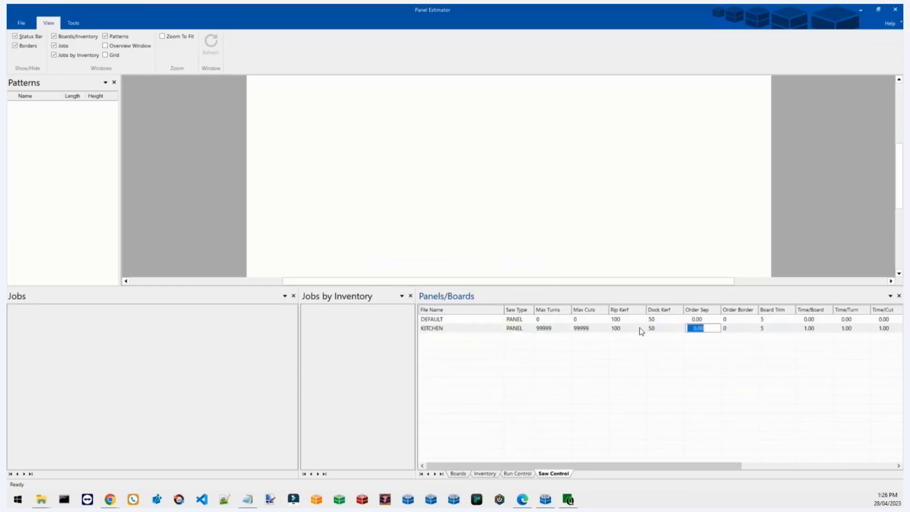
# Import the Legato 18mm Maroso Milan material from CabMaster without swapping its dimensions
pyautogui.click(21, 23)
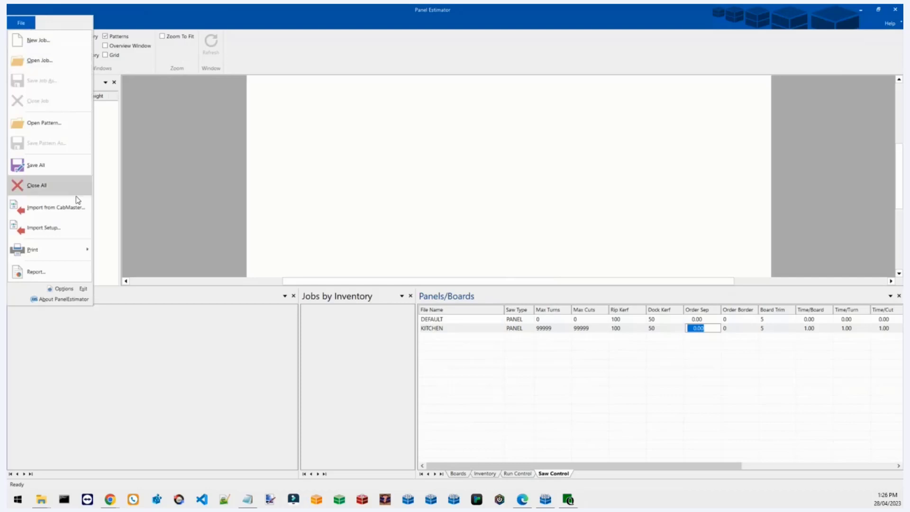
pyautogui.click(65, 210)
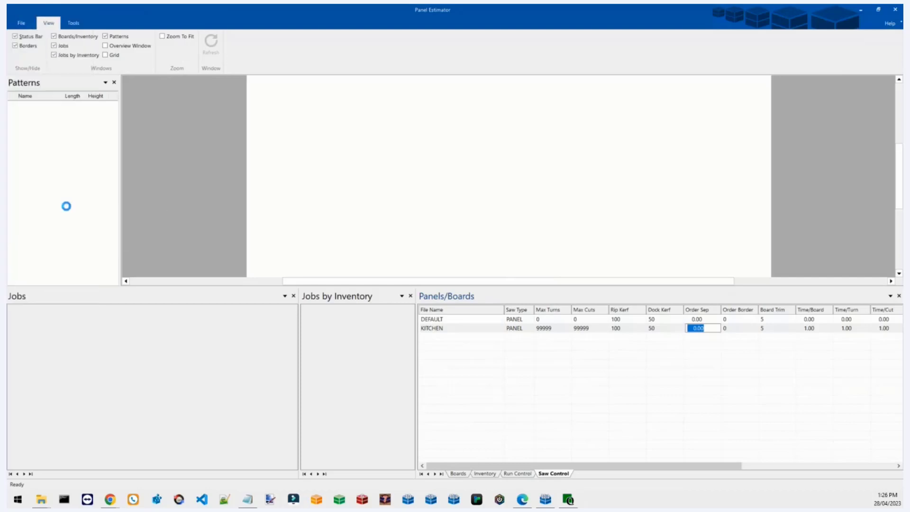
pyautogui.click(432, 247)
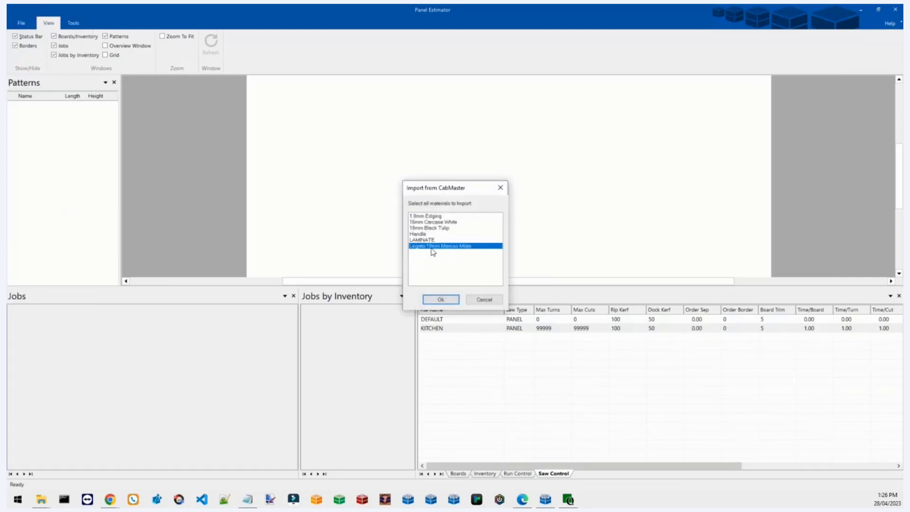
pyautogui.click(439, 300)
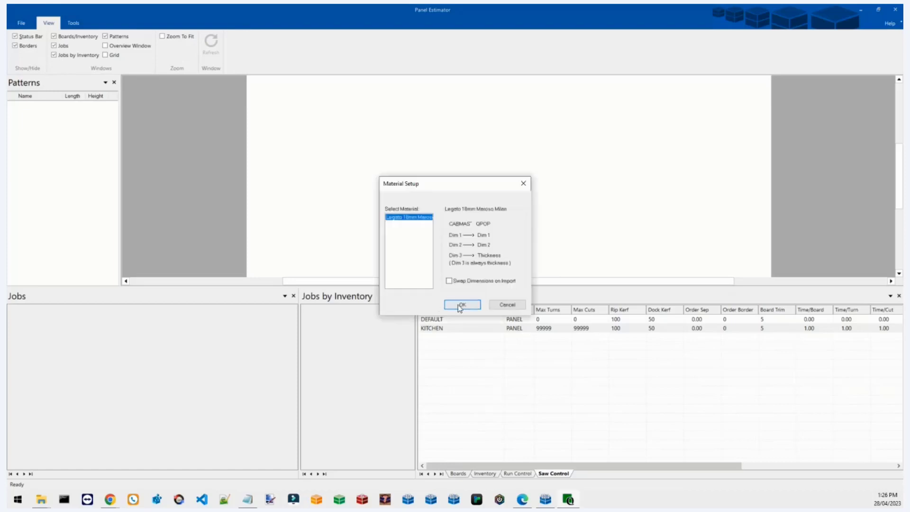
pyautogui.click(460, 305)
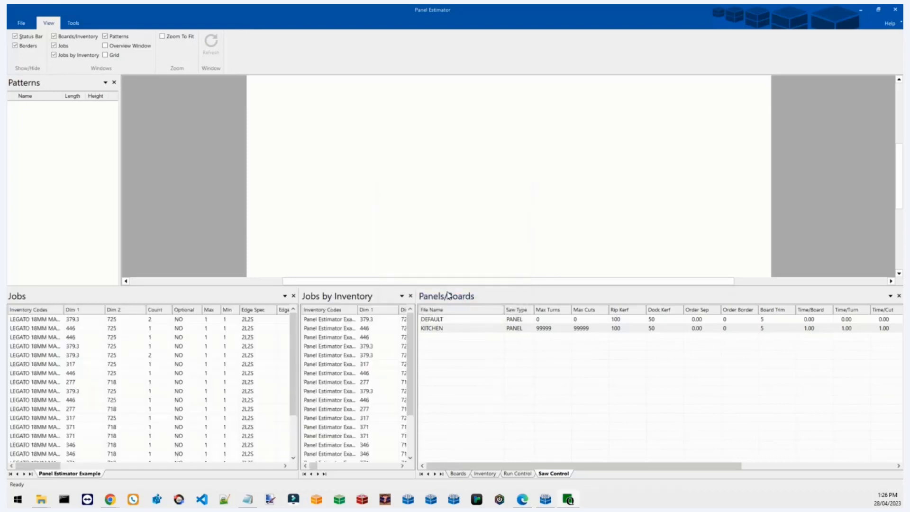
# Run the optimisation on the Legato panels with Best-Fit Stacked Shelf Packing and examine the kerf gaps in Pattern 3
pyautogui.click(73, 23)
pyautogui.click(21, 41)
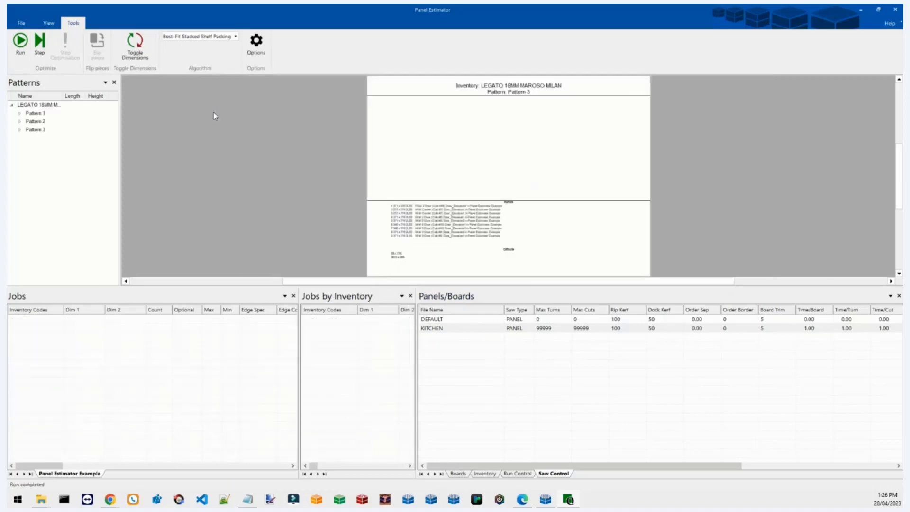
pyautogui.scroll(3, 470, 163)
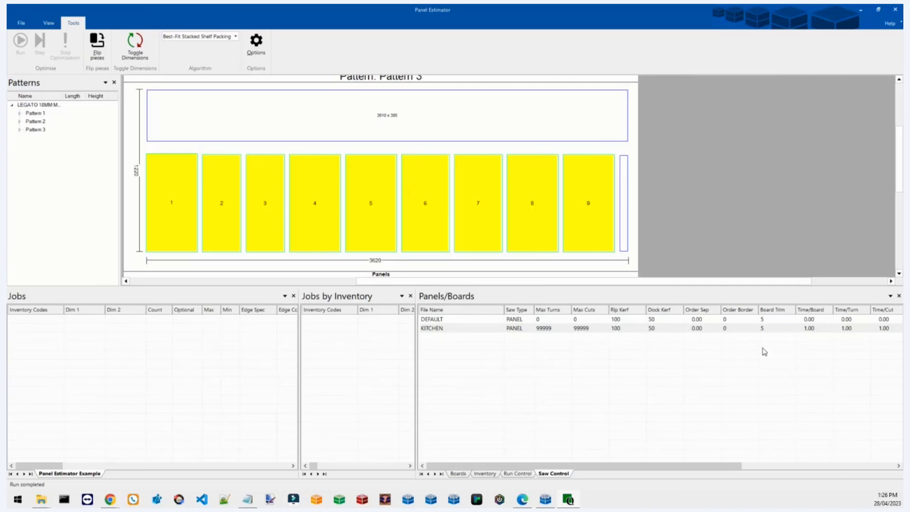
# Inspect the Board Trim fields of the DEFAULT and KITCHEN saw entries alongside the board edges in Pattern 3
pyautogui.click(776, 320)
pyautogui.click(776, 321)
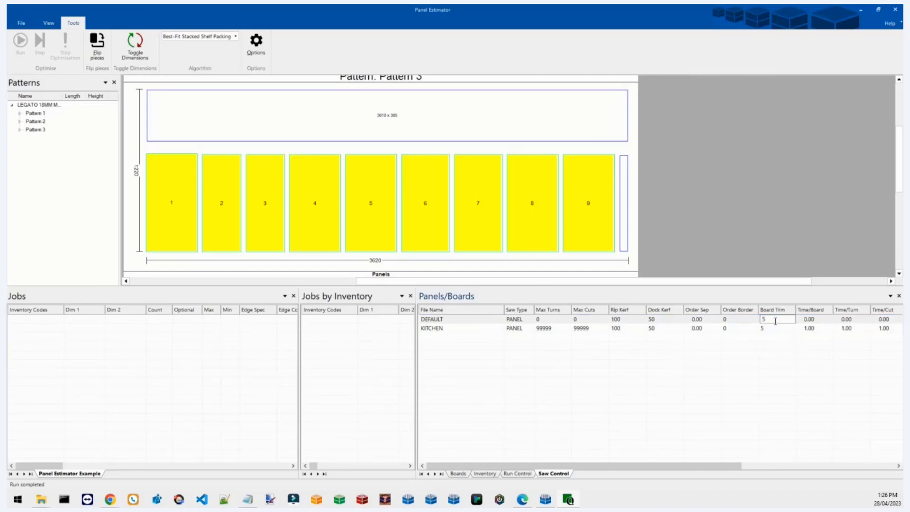
pyautogui.click(777, 329)
pyautogui.click(776, 321)
pyautogui.click(775, 321)
pyautogui.click(775, 322)
pyautogui.click(773, 320)
pyautogui.scroll(-2, 600, 234)
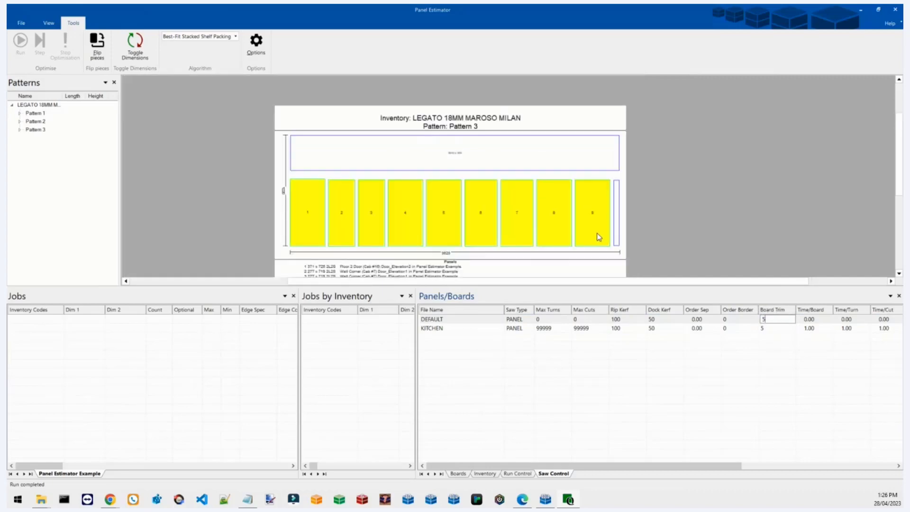
pyautogui.scroll(1, 600, 237)
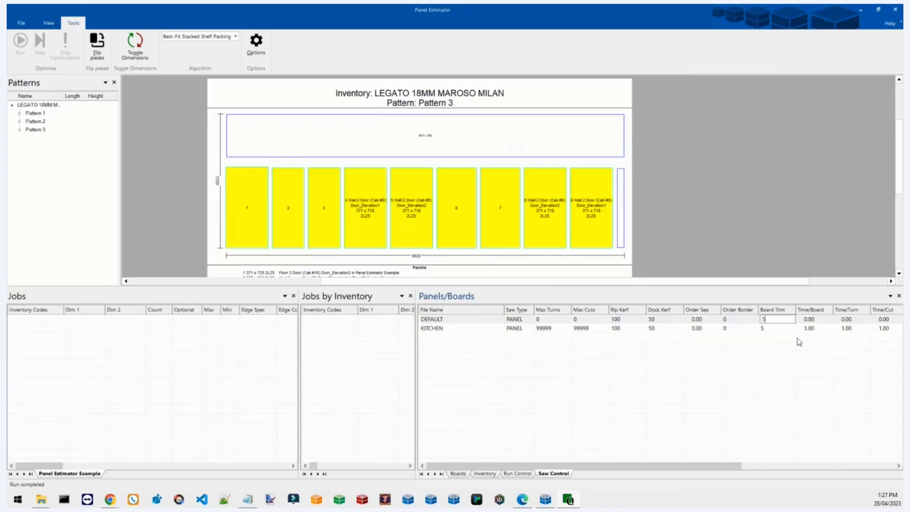
pyautogui.hotkey('shift', 'Home')
# Close Panel Estimator without saving the modified data and export the kitchen drawing to it again from CabMaster Designer
pyautogui.click(895, 10)
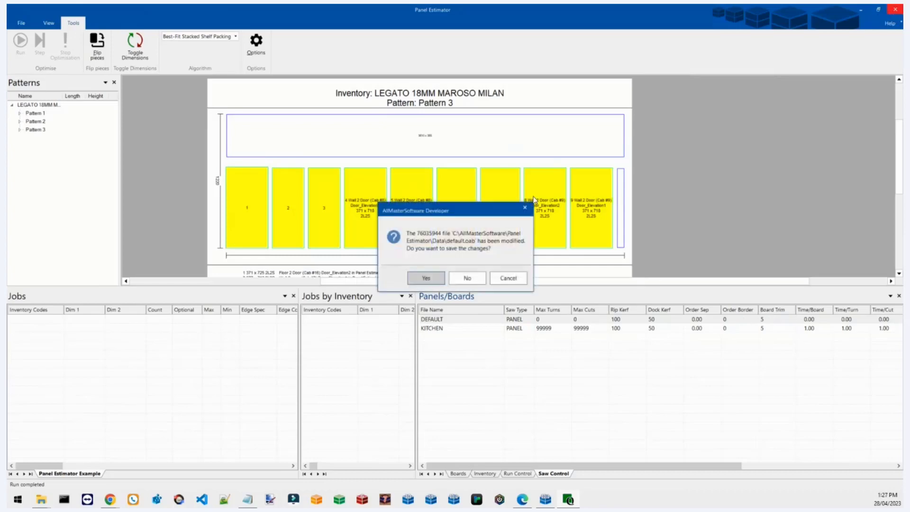
pyautogui.click(467, 279)
pyautogui.click(21, 22)
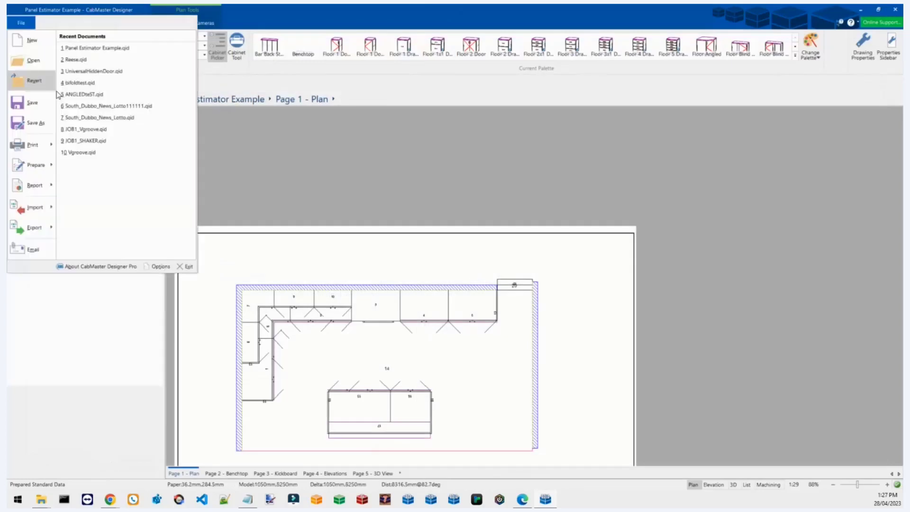
pyautogui.click(42, 225)
pyautogui.moveTo(183, 137)
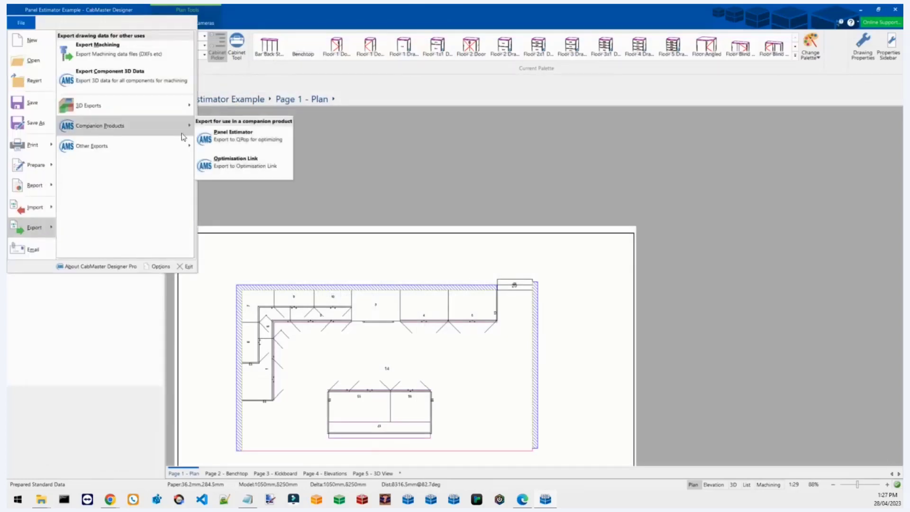
pyautogui.click(230, 138)
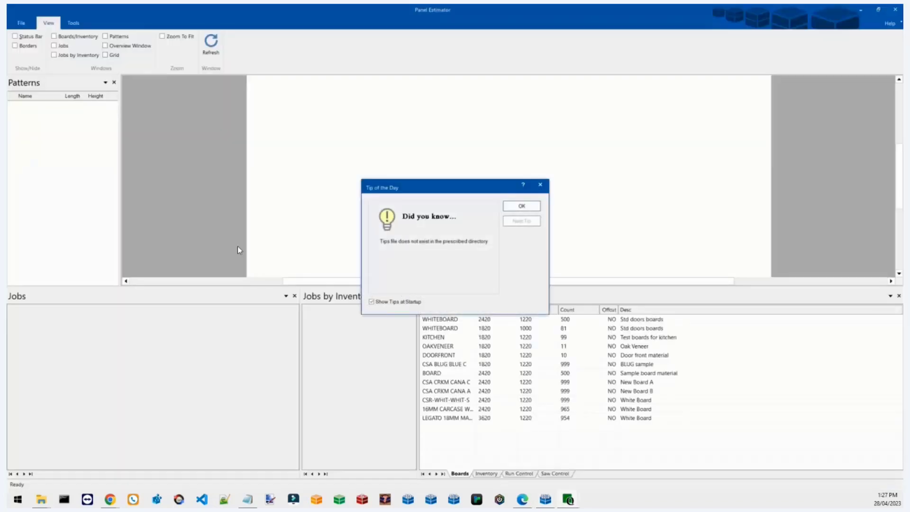
# Dismiss the startup tip and import the Legato 18mm Maroso Milan material from CabMaster without swapping its dimensions
pyautogui.click(521, 206)
pyautogui.click(21, 23)
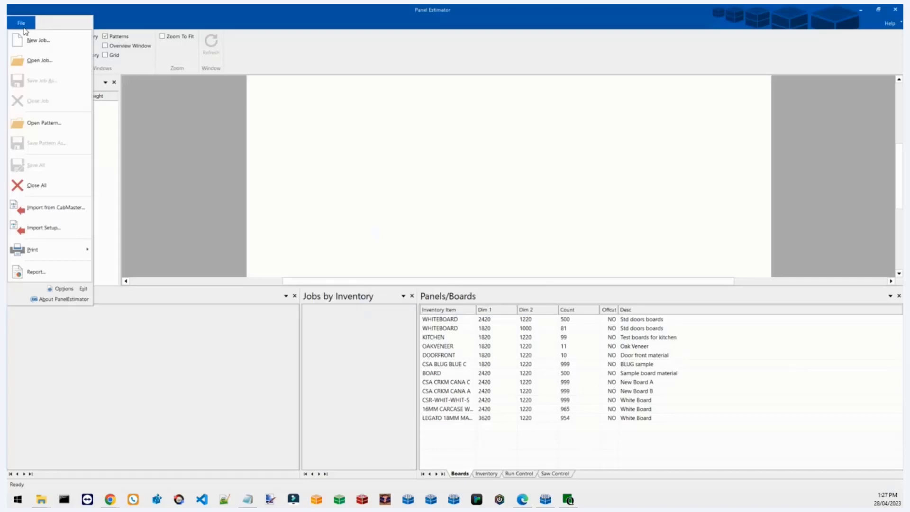
pyautogui.click(56, 207)
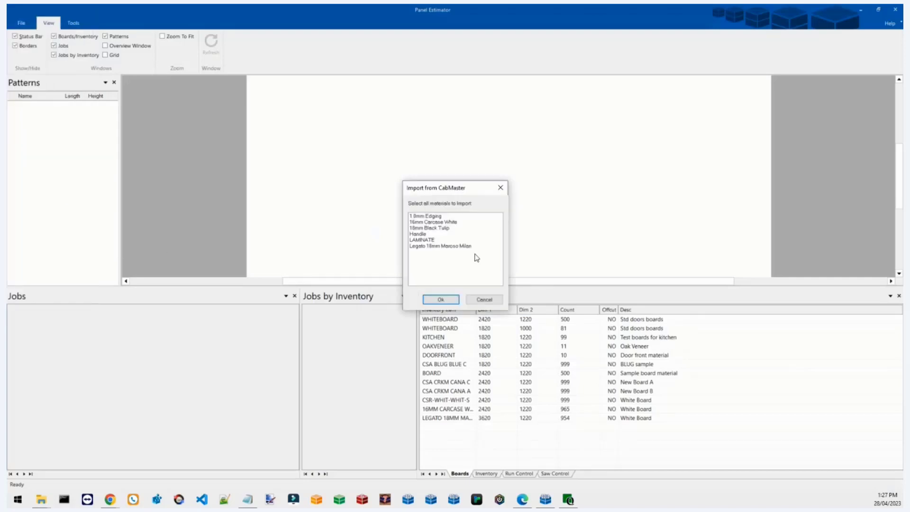
pyautogui.click(461, 246)
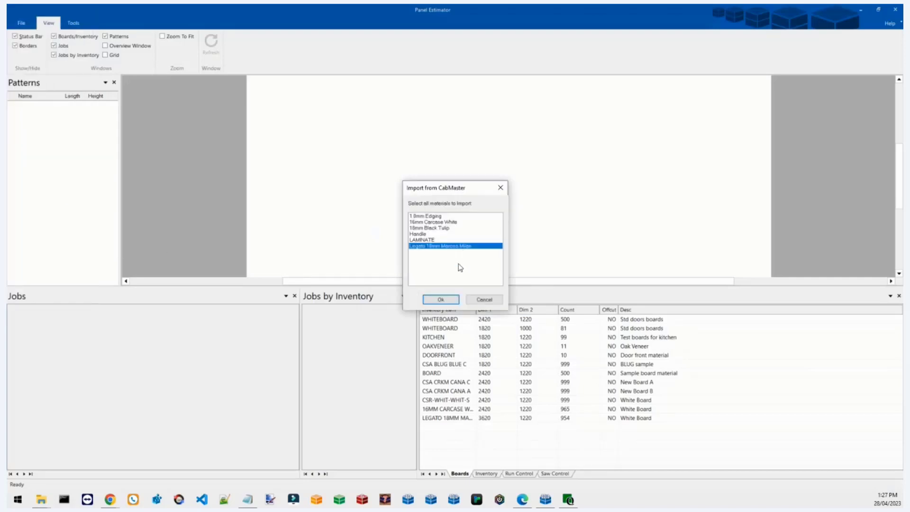
pyautogui.click(450, 300)
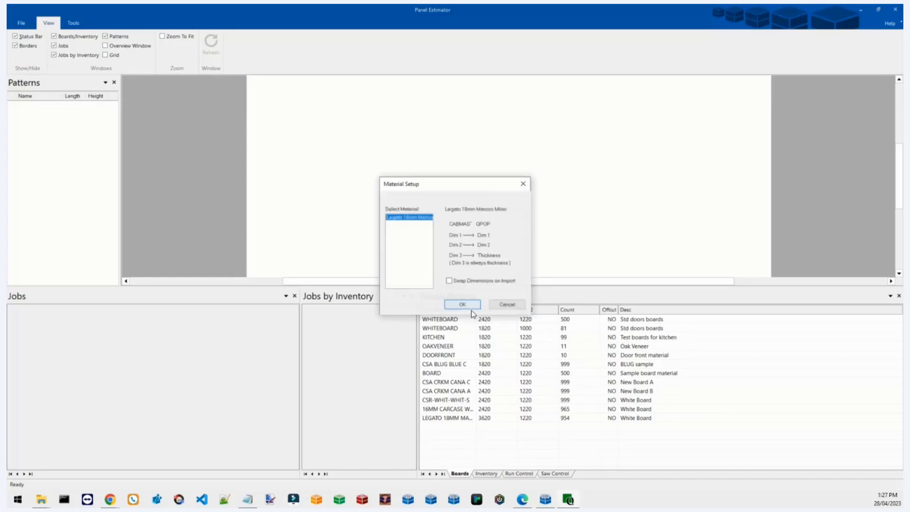
pyautogui.click(471, 306)
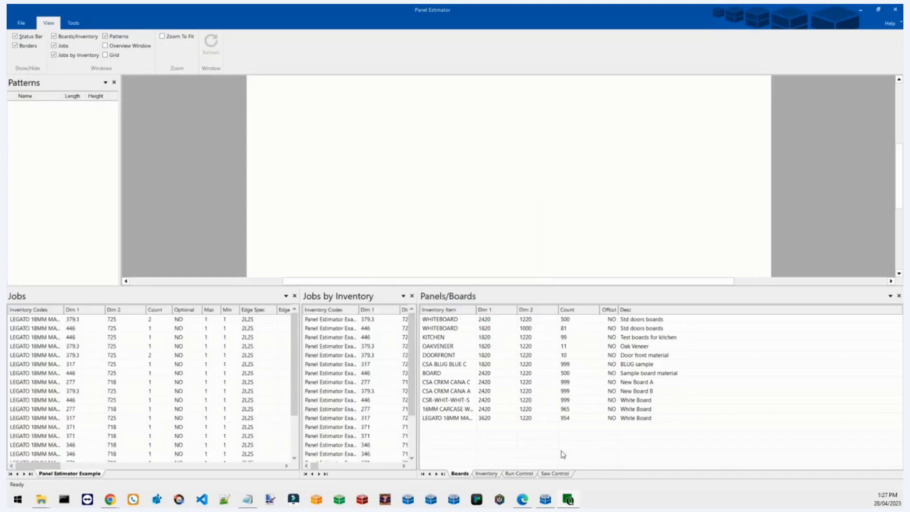
# Set the Board Trim of both the DEFAULT and KITCHEN saw entries to 100
pyautogui.click(557, 473)
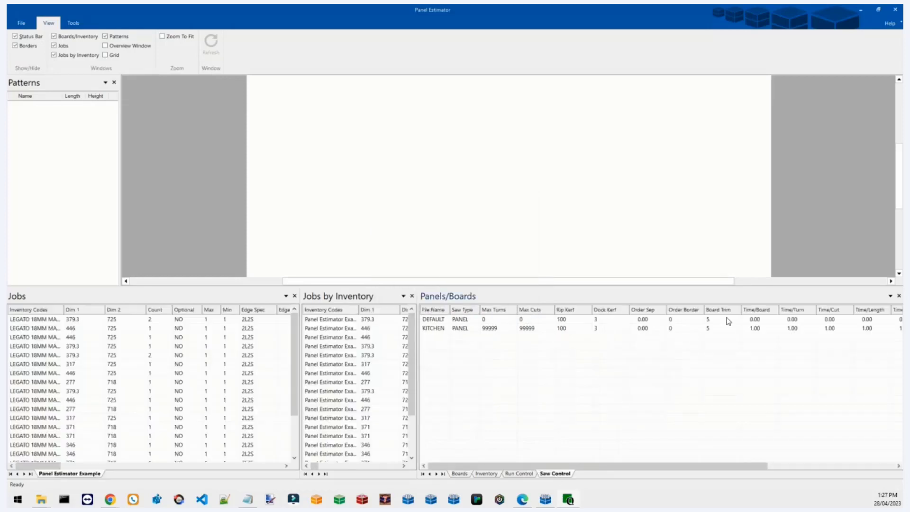
pyautogui.click(726, 321)
pyautogui.click(721, 321)
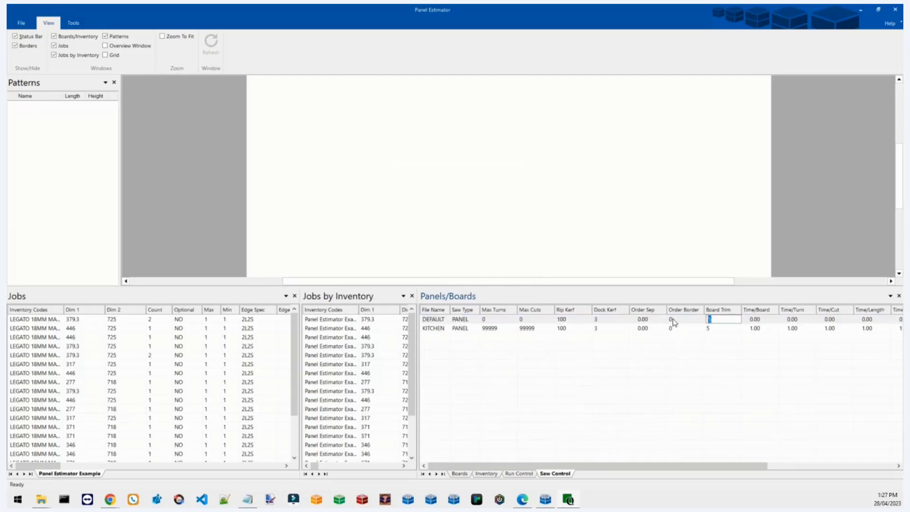
pyautogui.press('Tab')
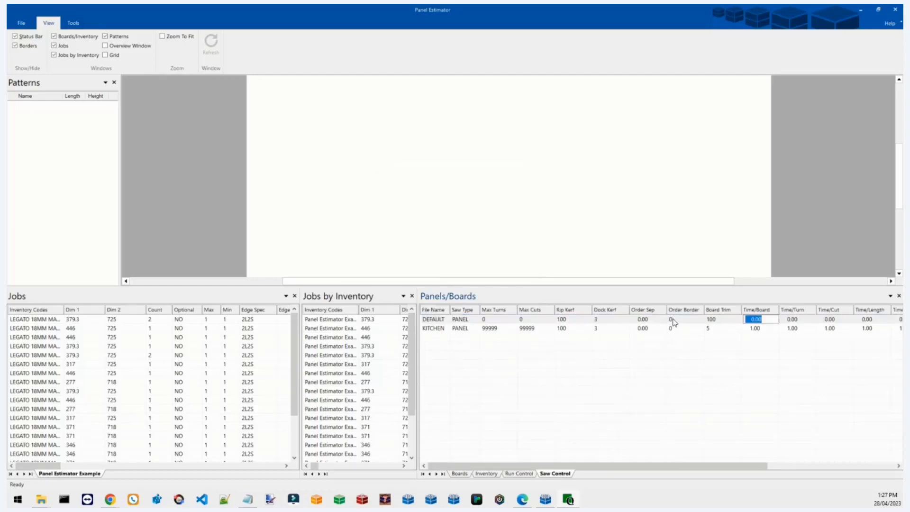
pyautogui.click(713, 331)
pyautogui.click(715, 329)
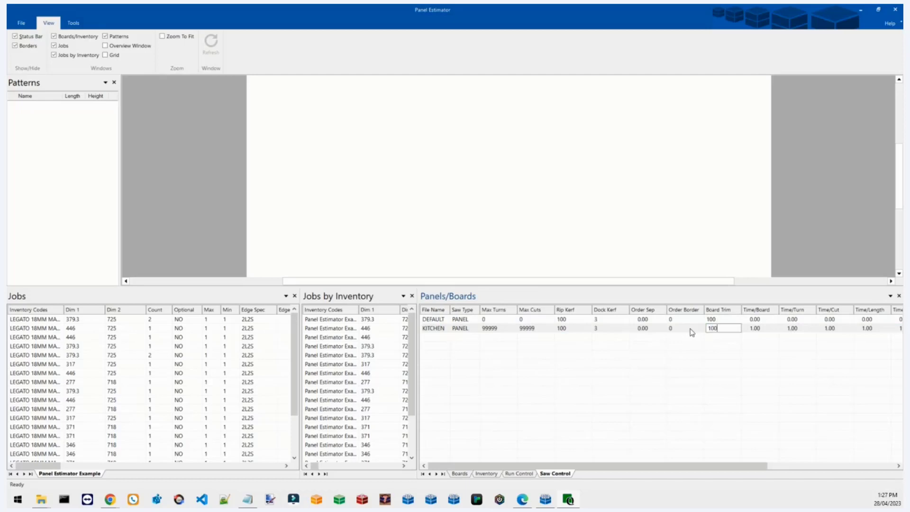
pyautogui.press('Tab')
# Run the optimisation with Best-Fit Stacked Shelf Packing and examine the trim margins around the board in Pattern 3
pyautogui.click(21, 22)
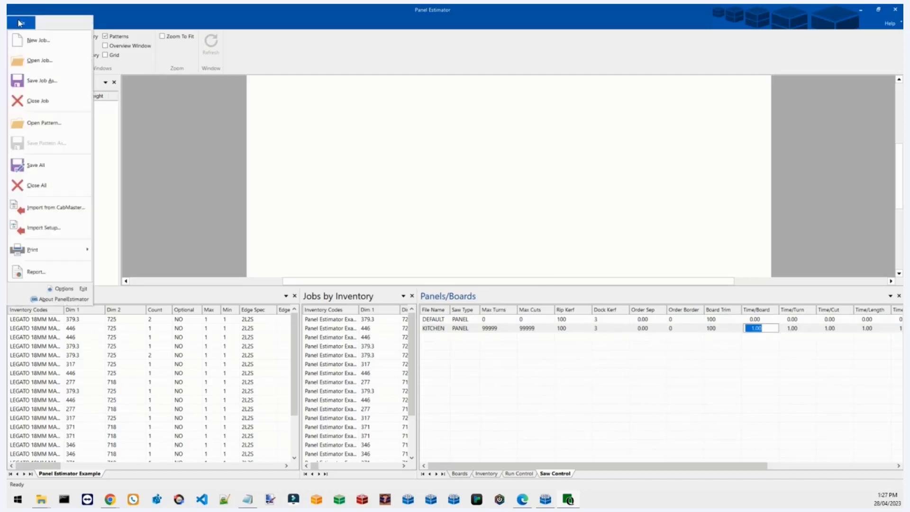
pyautogui.click(202, 52)
pyautogui.click(73, 22)
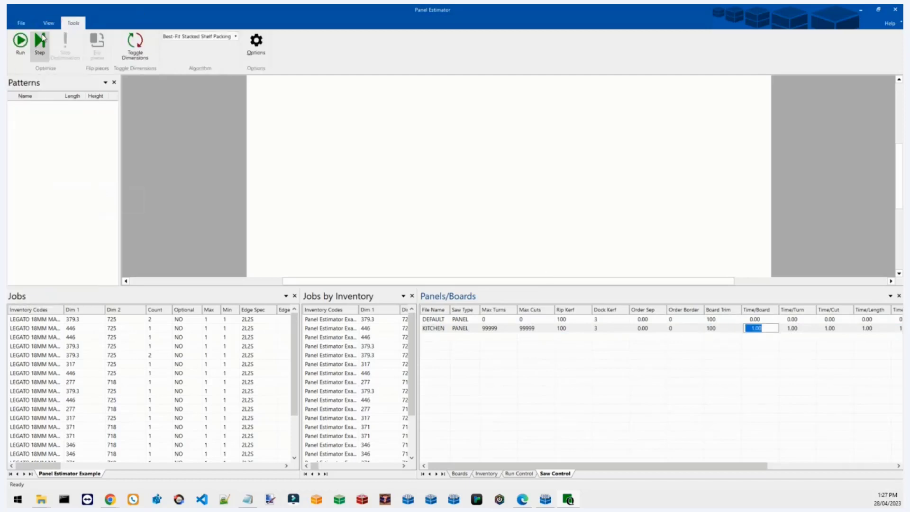
pyautogui.click(21, 45)
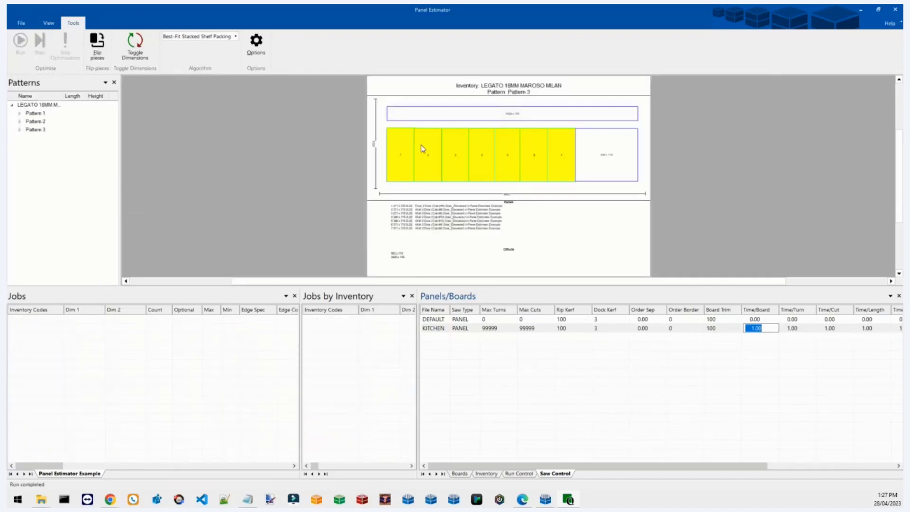
pyautogui.scroll(2, 683, 109)
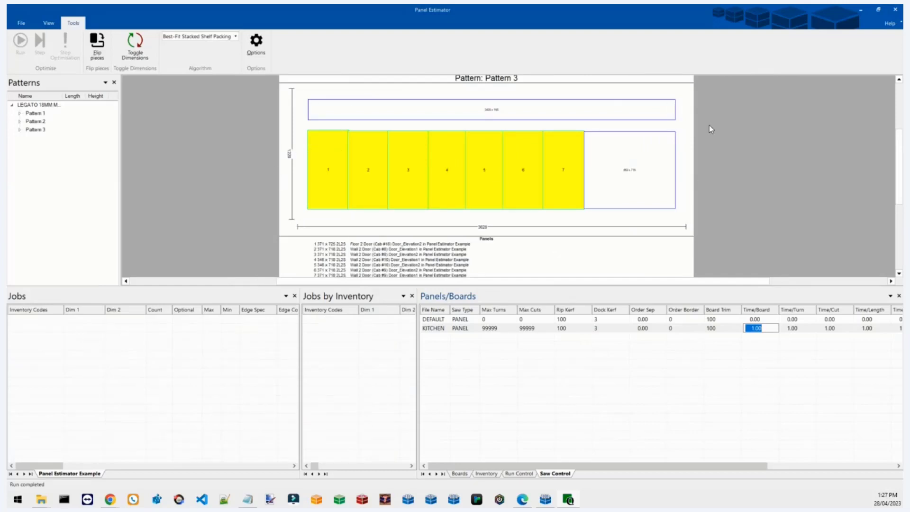
pyautogui.scroll(2, 711, 125)
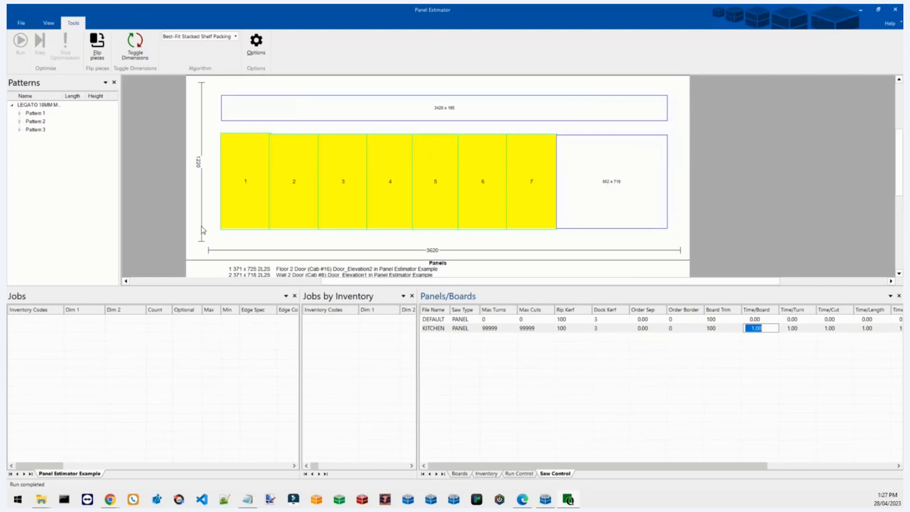
# Open the Optimiser Labels.rpt report for the optimised panels
pyautogui.click(29, 25)
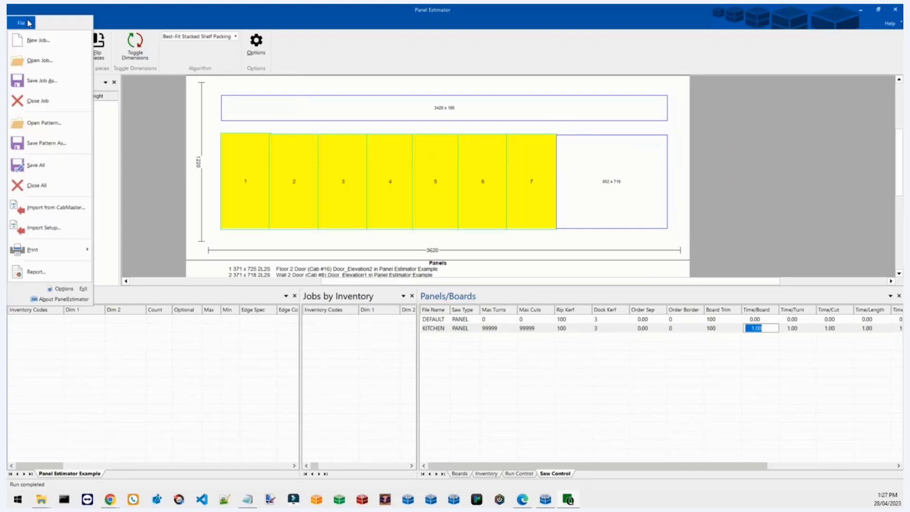
pyautogui.click(59, 279)
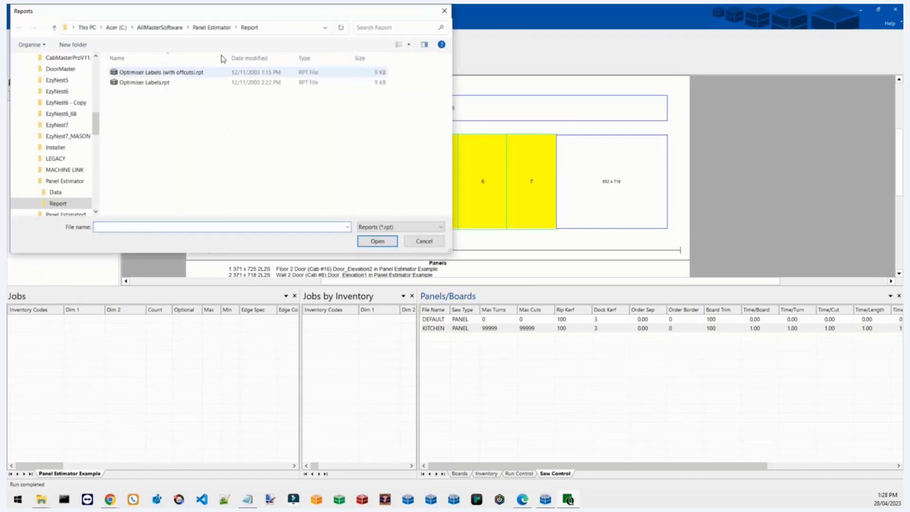
pyautogui.press('Down')
pyautogui.click(145, 83)
pyautogui.press('Up')
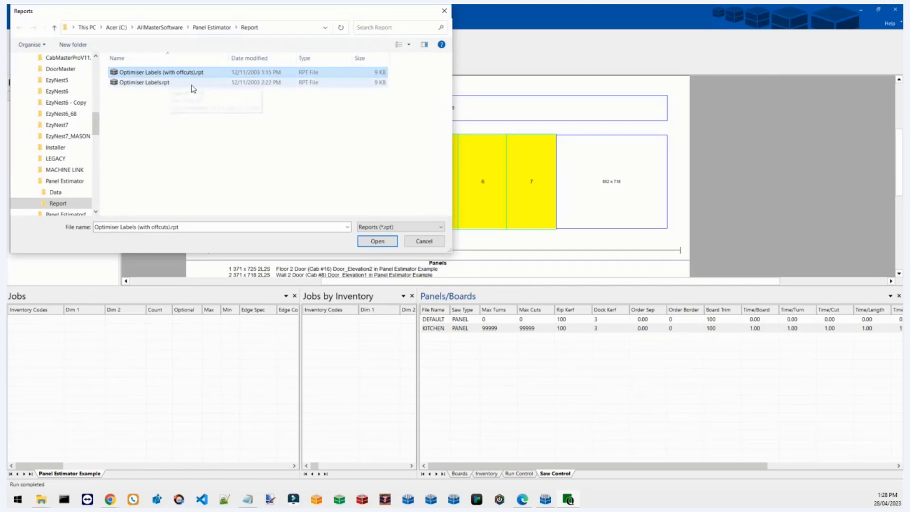
pyautogui.click(189, 86)
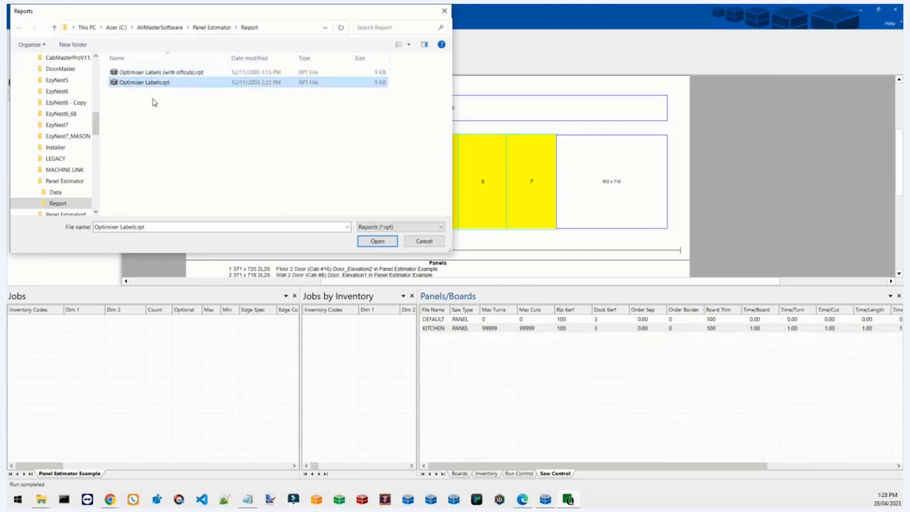
pyautogui.click(374, 242)
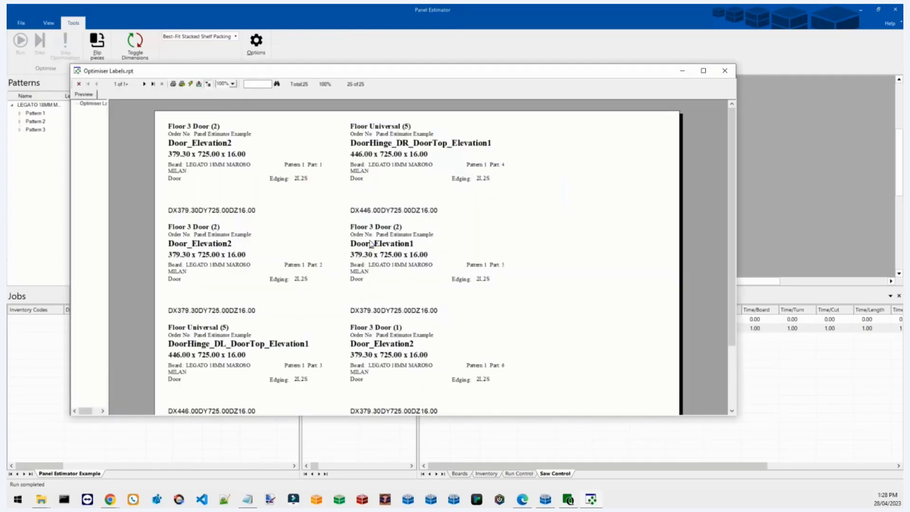
# Examine the panel labels in an enlarged preview, check the print options, and close the report
pyautogui.click(704, 70)
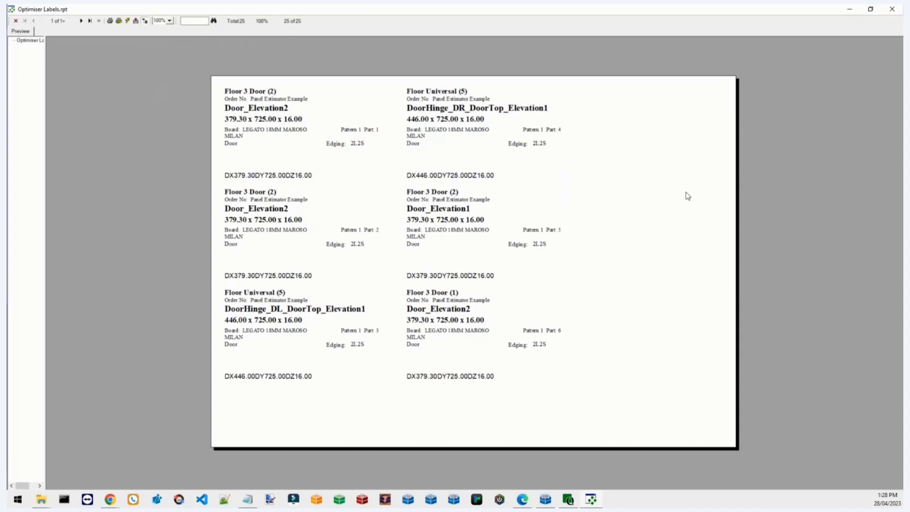
pyautogui.moveTo(44, 51); pyautogui.dragTo(149, 56)
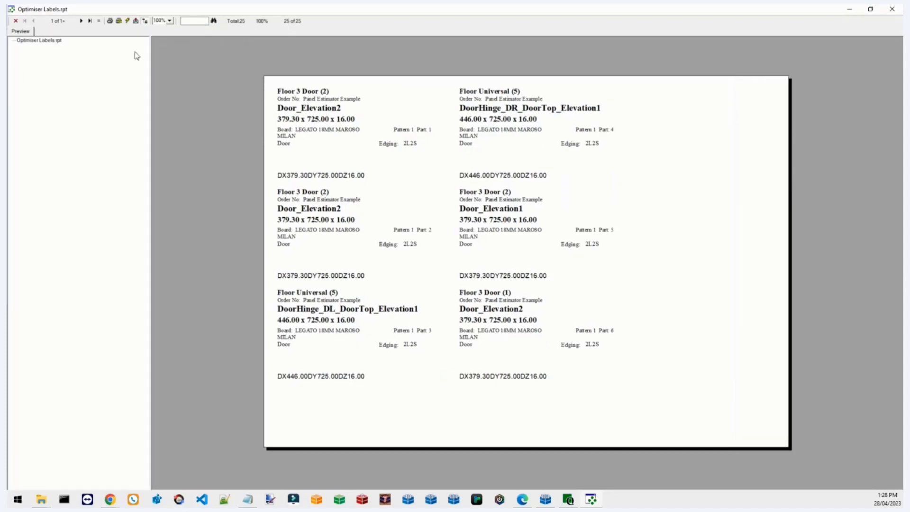
pyautogui.click(64, 41)
pyautogui.click(111, 22)
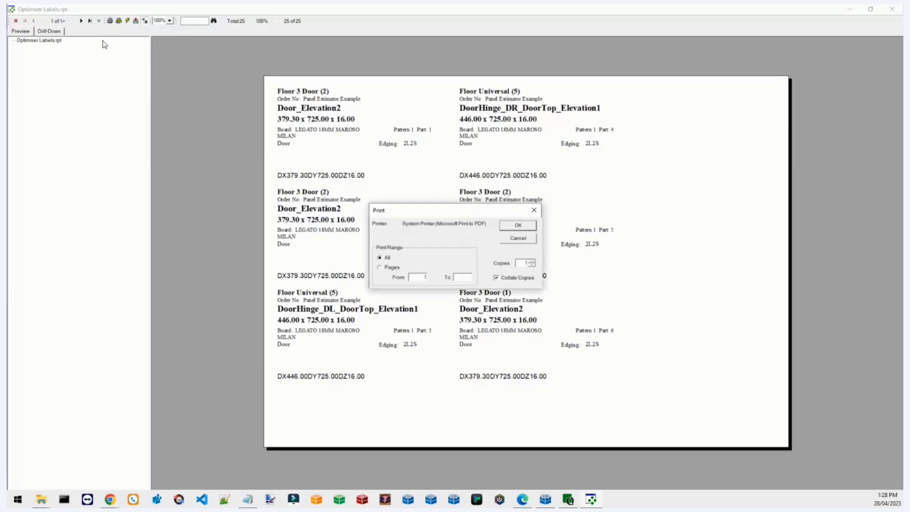
pyautogui.click(518, 225)
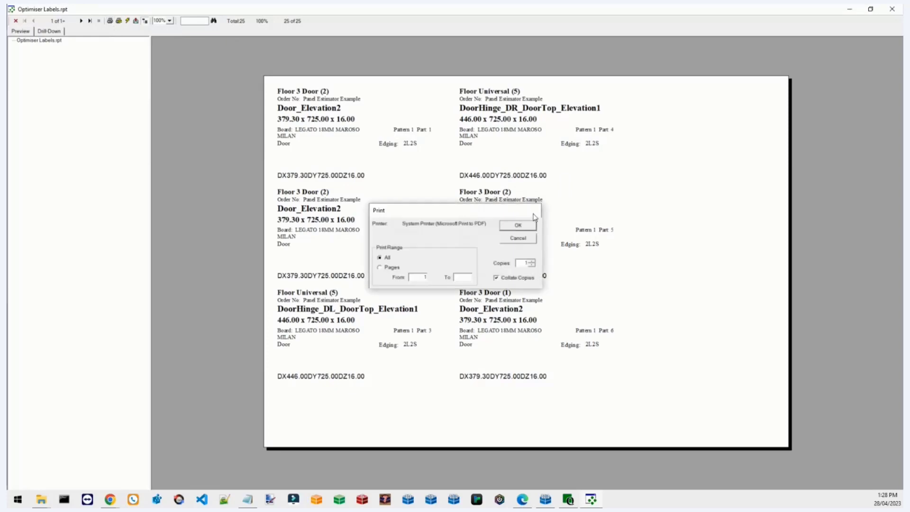
pyautogui.click(893, 9)
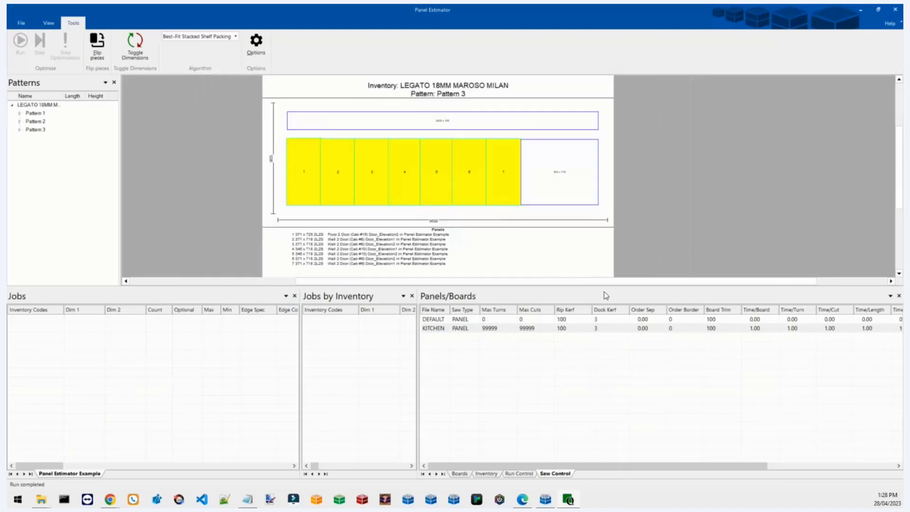
# Review the remaining Saw Control columns and the optimise algorithm descriptions on pages 20 and 21 of the Panel Estimator user guide
pyautogui.moveTo(673, 467); pyautogui.dragTo(758, 462)
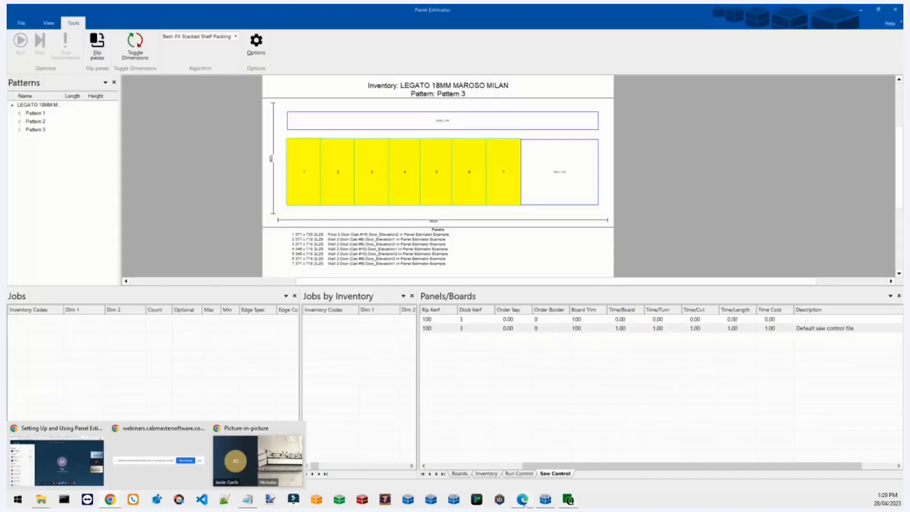
pyautogui.click(521, 499)
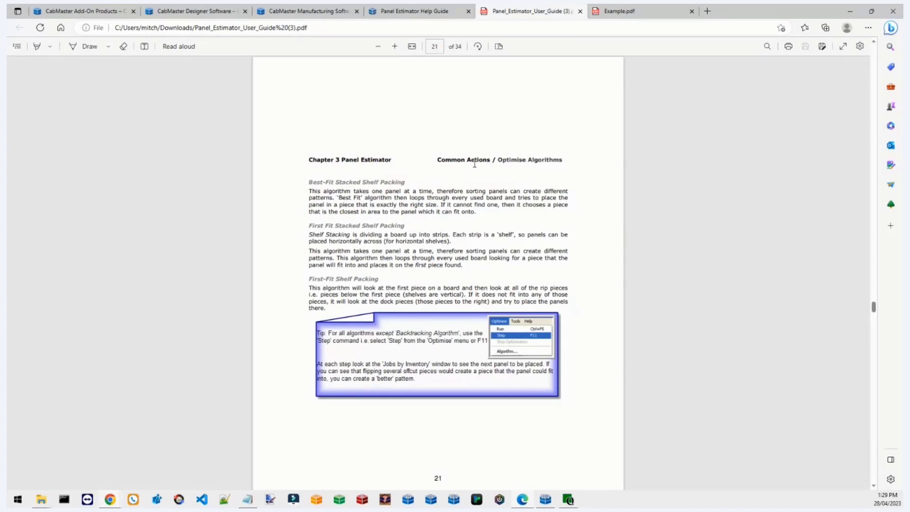
pyautogui.scroll(10, 469, 256)
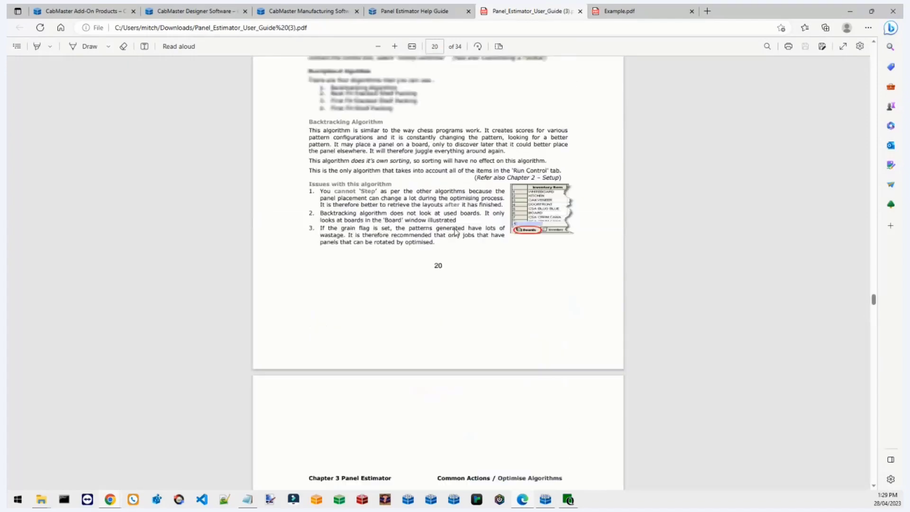
pyautogui.scroll(-15, 471, 260)
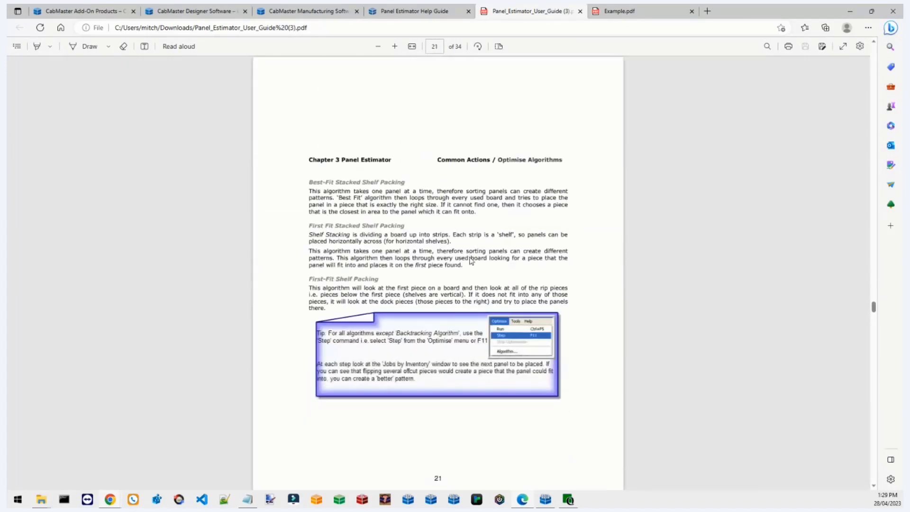
pyautogui.scroll(1, 477, 276)
pyautogui.click(546, 499)
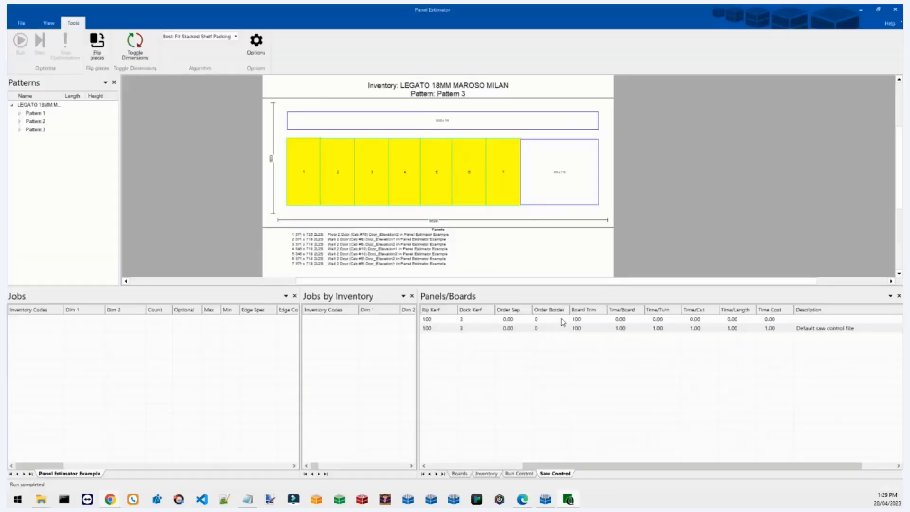
pyautogui.moveTo(576, 466); pyautogui.dragTo(609, 466)
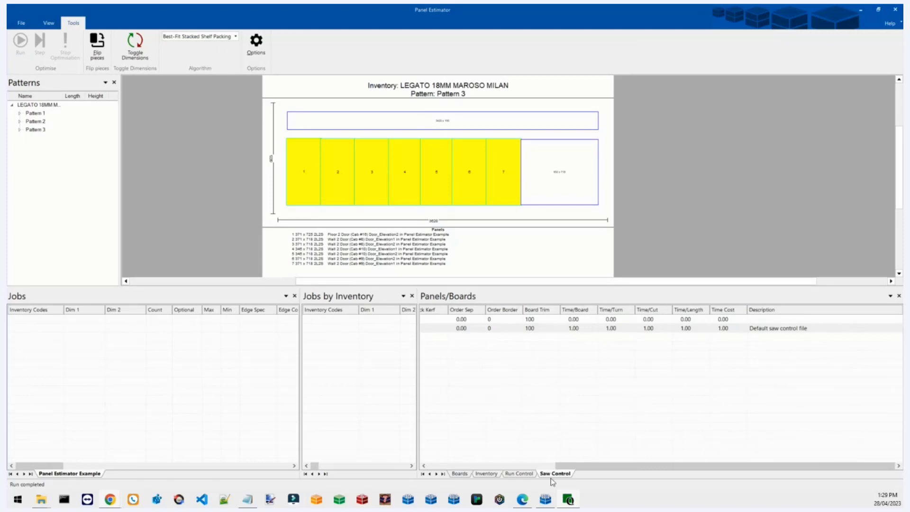
# Switch to CabMaster Designer to locate the Panel Estimator companion export, and return to Panel Estimator to show its CabMaster import command
pyautogui.click(546, 500)
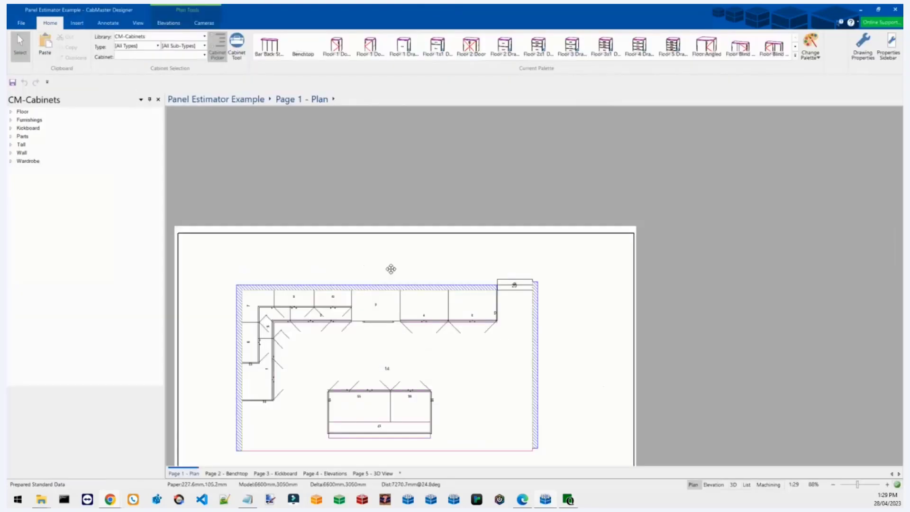
pyautogui.click(21, 23)
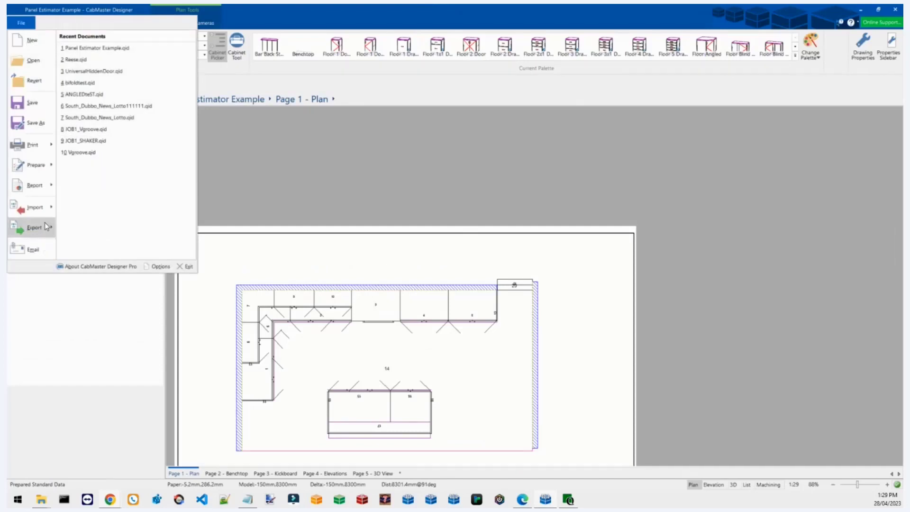
pyautogui.moveTo(44, 223)
pyautogui.moveTo(112, 129)
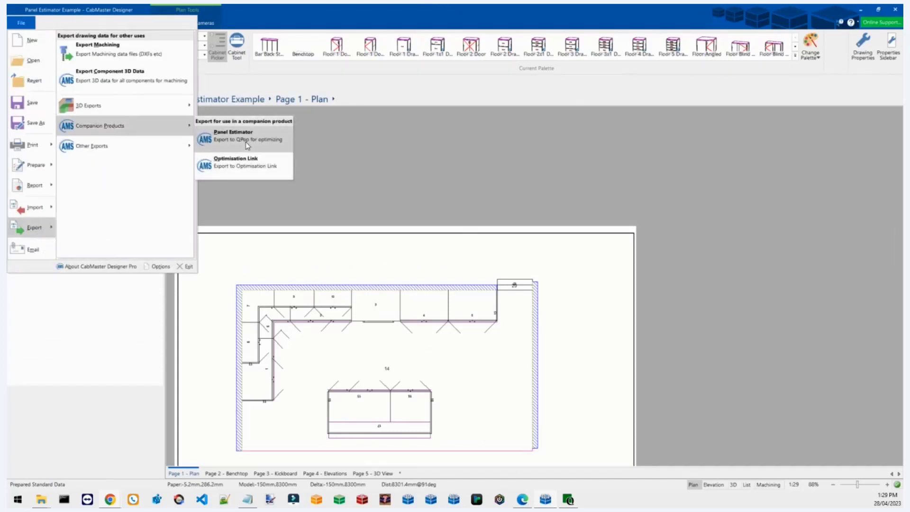
pyautogui.click(571, 497)
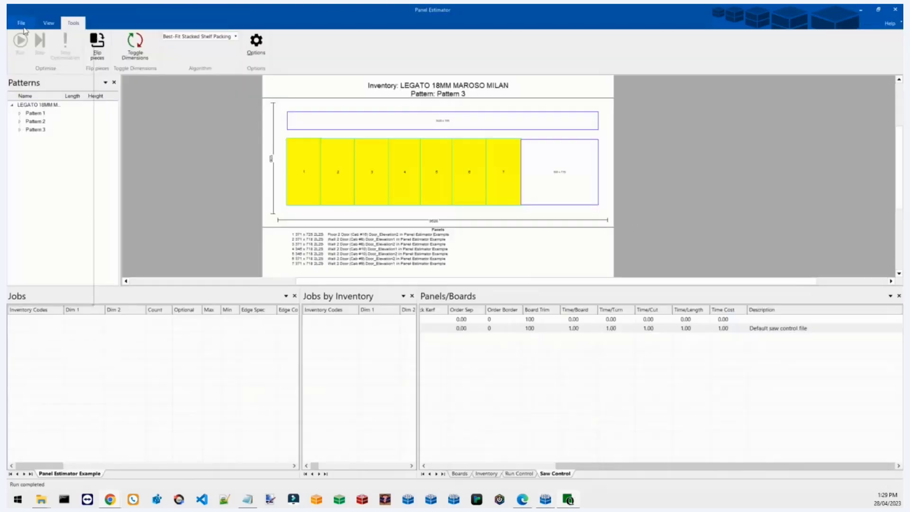
pyautogui.click(21, 23)
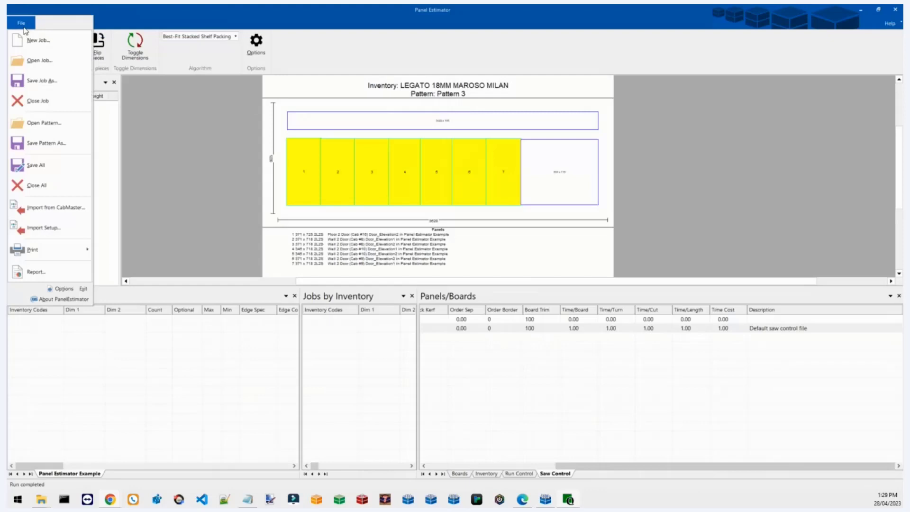
# Show the CabMaster material import list, cancel it, and display the Boards list with the Inventory Item column widened to fit the full names
pyautogui.click(69, 209)
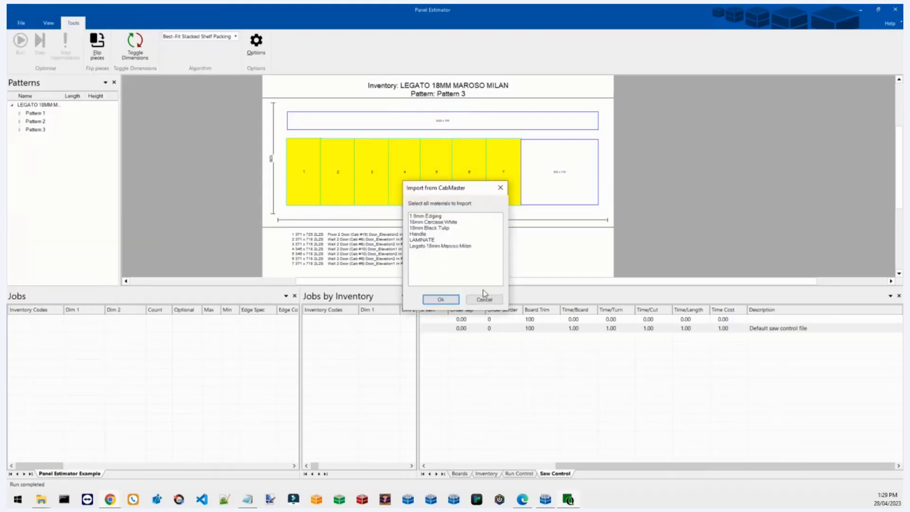
pyautogui.click(484, 300)
pyautogui.click(460, 474)
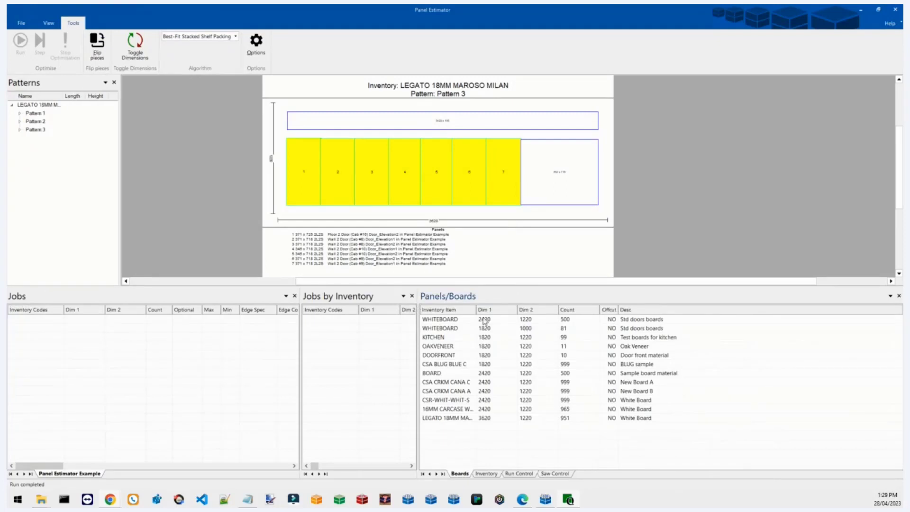
pyautogui.doubleClick(476, 310)
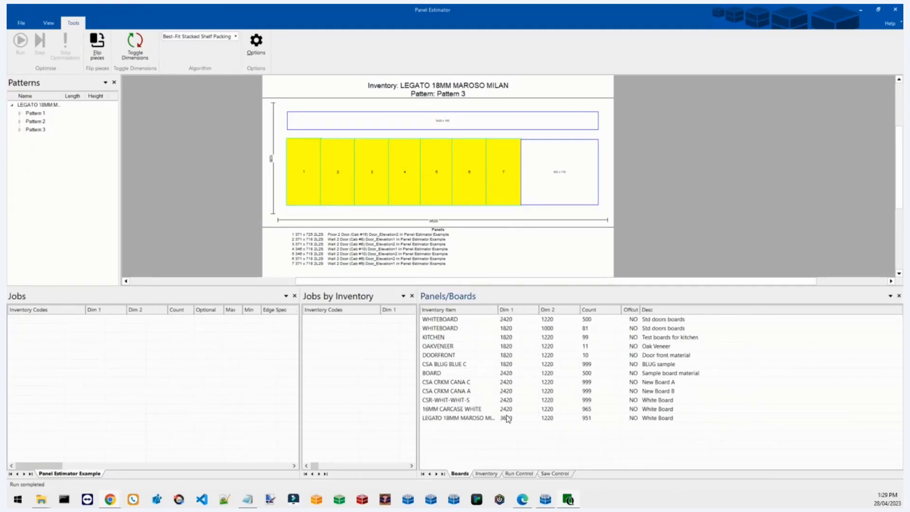
pyautogui.moveTo(498, 310); pyautogui.dragTo(528, 311)
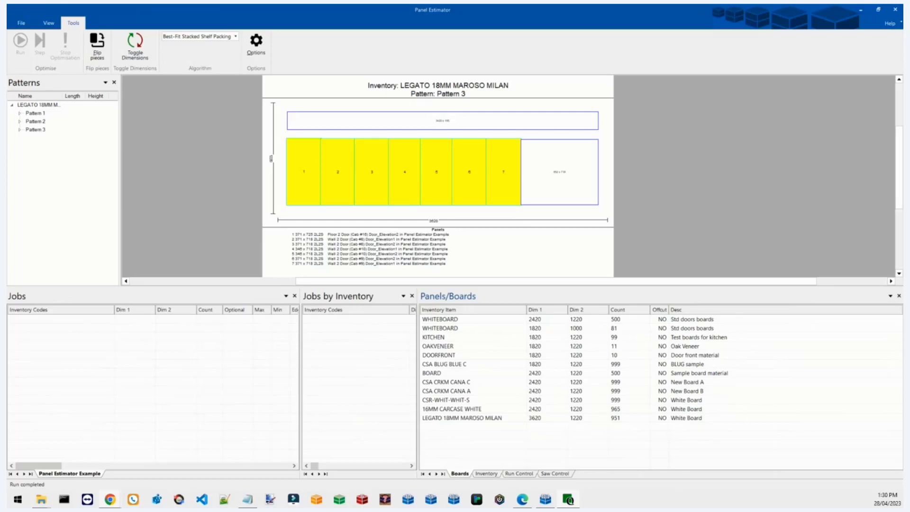
# Bring up the Summary.txt notes in Notepad to read the outro, and return to Panel Estimator
pyautogui.hotkey('alt', 'Tab')
pyautogui.moveTo(81, 215); pyautogui.dragTo(315, 90)
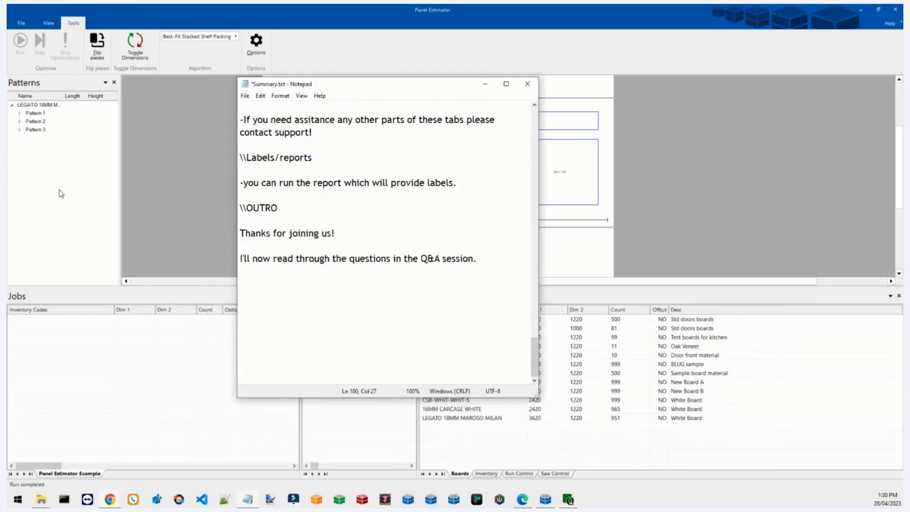
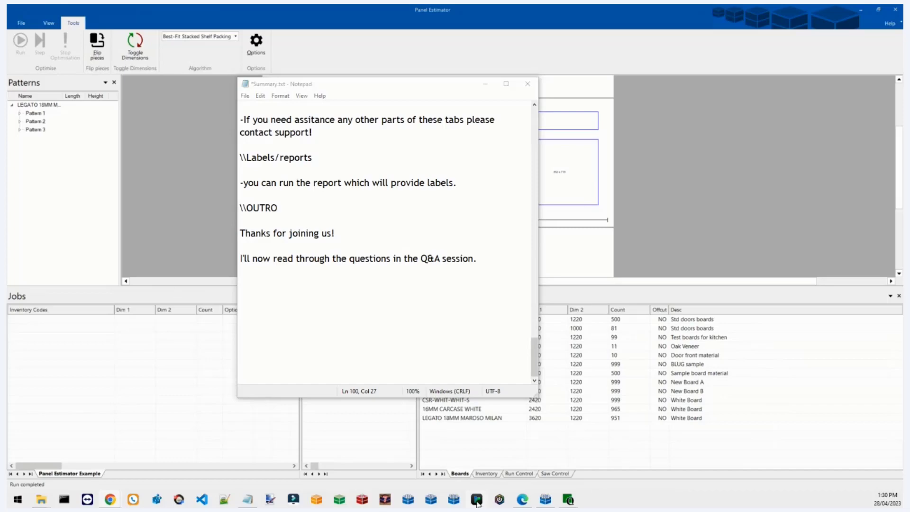
pyautogui.moveTo(110, 499)
pyautogui.moveTo(227, 468)
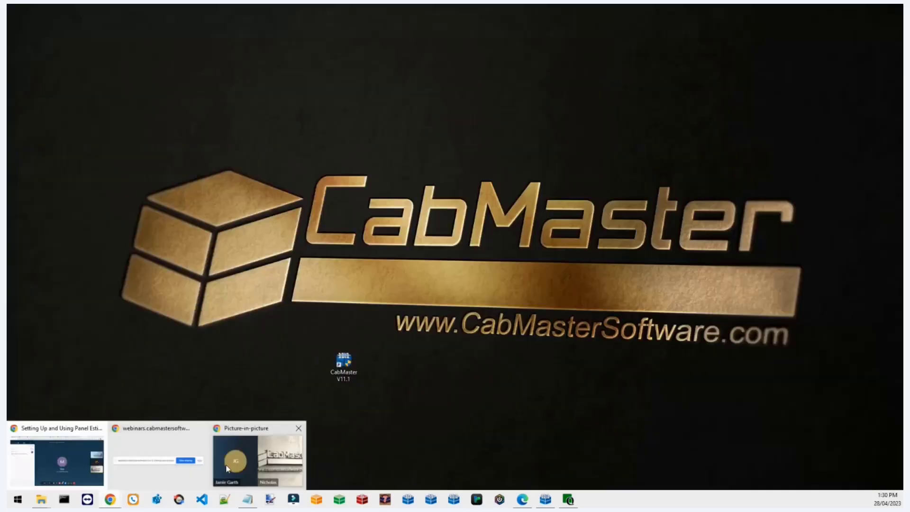
pyautogui.moveTo(86, 468)
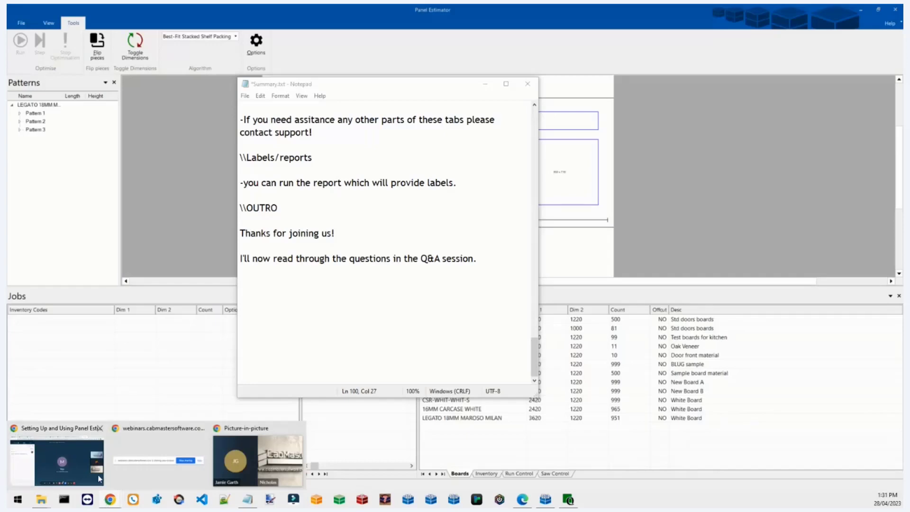
pyautogui.click(546, 500)
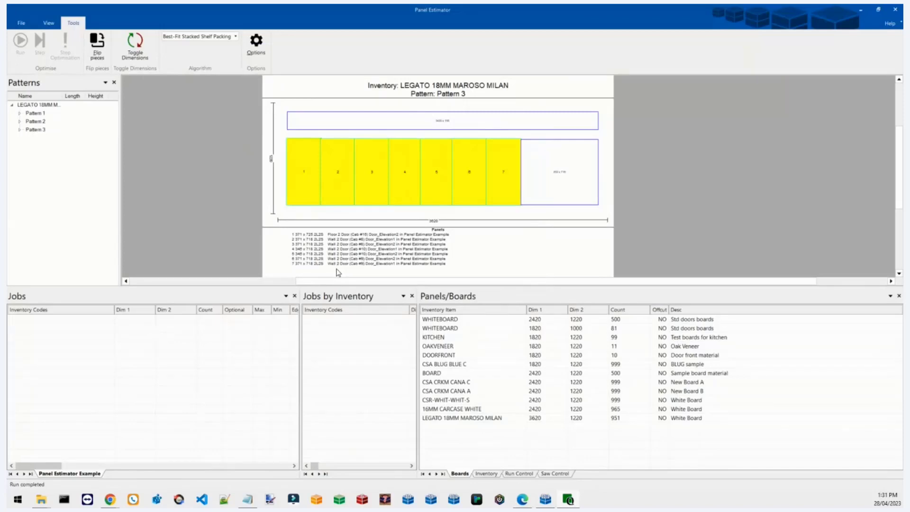
# Switch to Edge and compare the CabMaster Designer and Manufacturing product tables for which editions include Panel Estimator
pyautogui.click(524, 502)
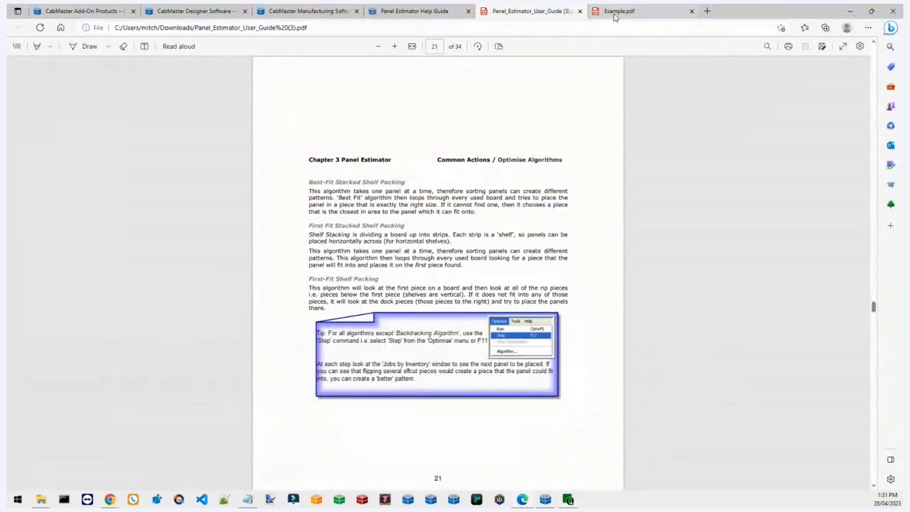
pyautogui.click(221, 9)
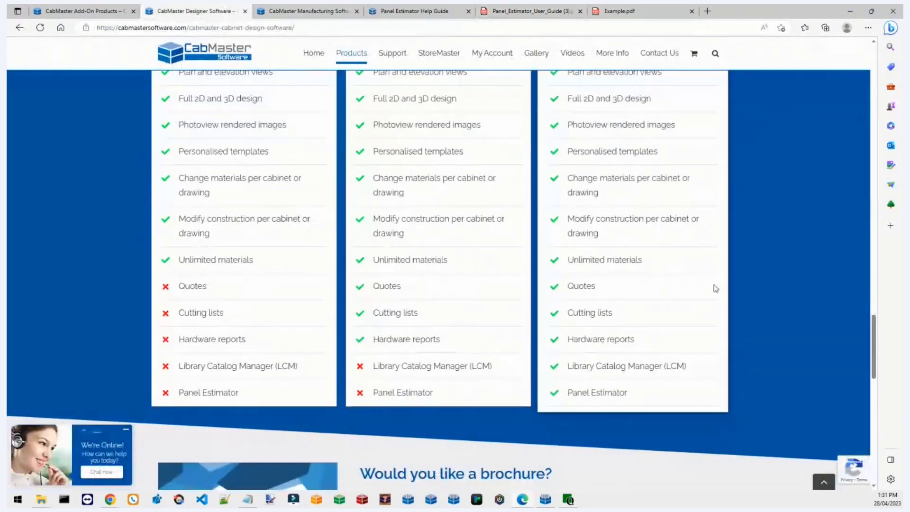
pyautogui.click(283, 11)
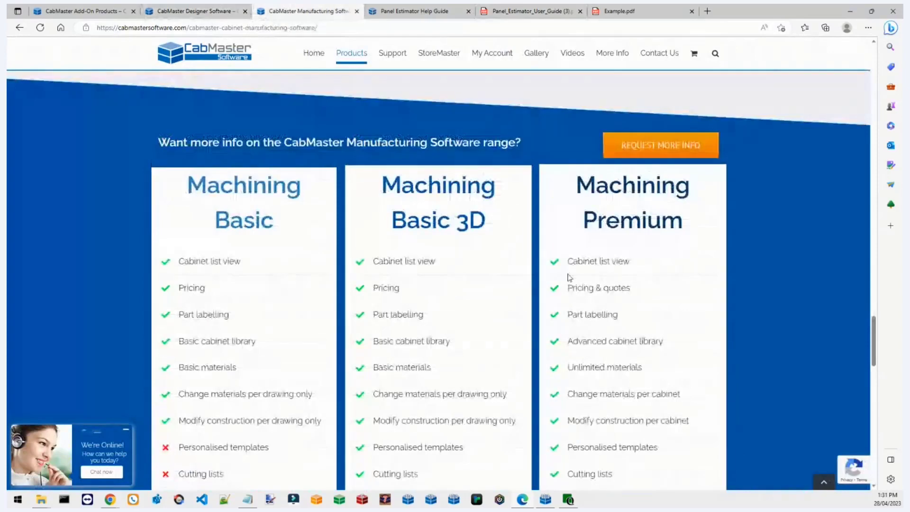
pyautogui.scroll(-4, 616, 313)
pyautogui.scroll(-3, 666, 327)
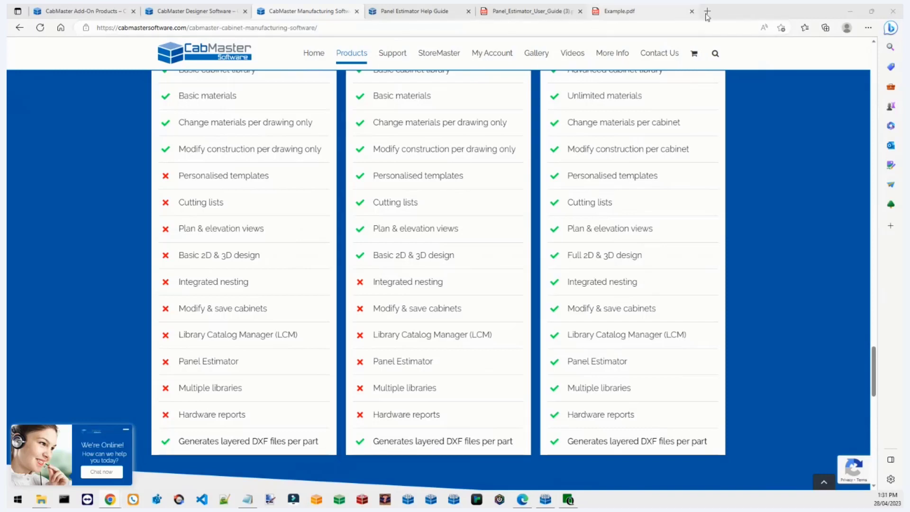
# Search the web for "CabMaster youtube" in a new browser tab and open the CabMaster Software YouTube channel
pyautogui.hotkey('ctrl', 't')
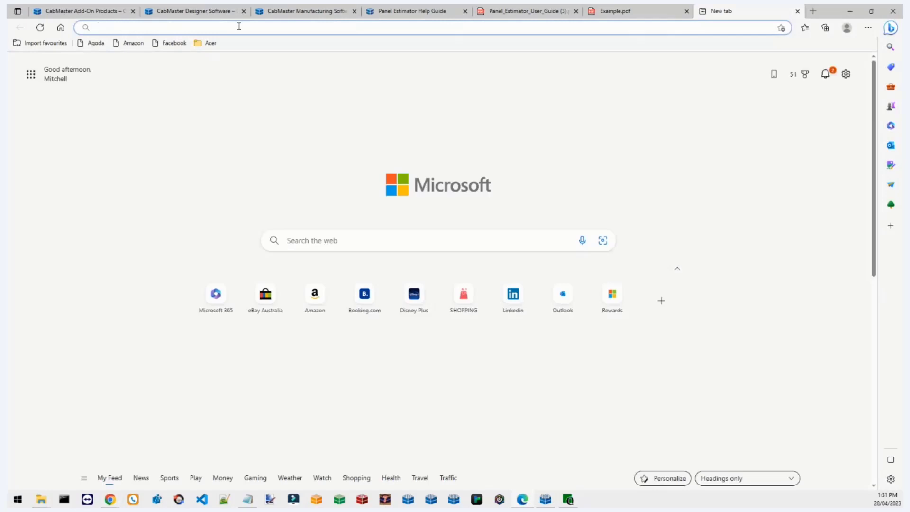
pyautogui.click(243, 27)
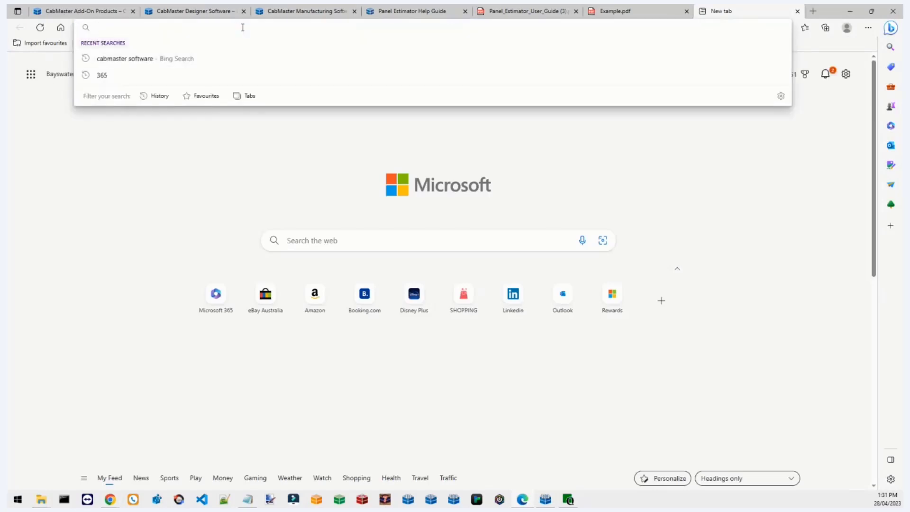
pyautogui.write('CabMaster')
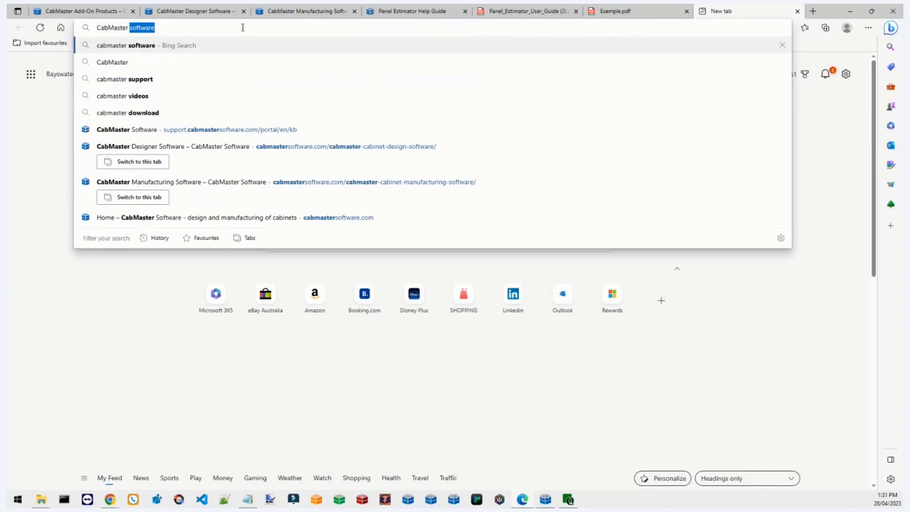
pyautogui.press('BackSpace')
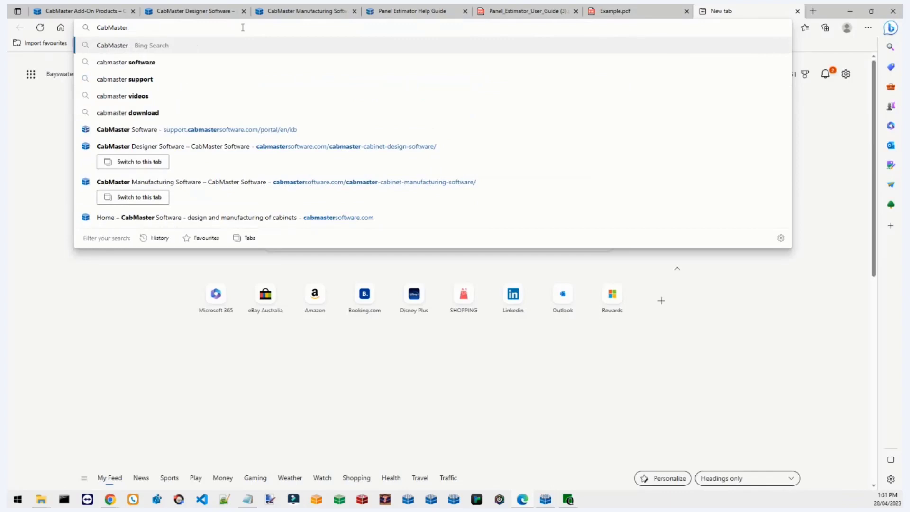
pyautogui.write('youtube')
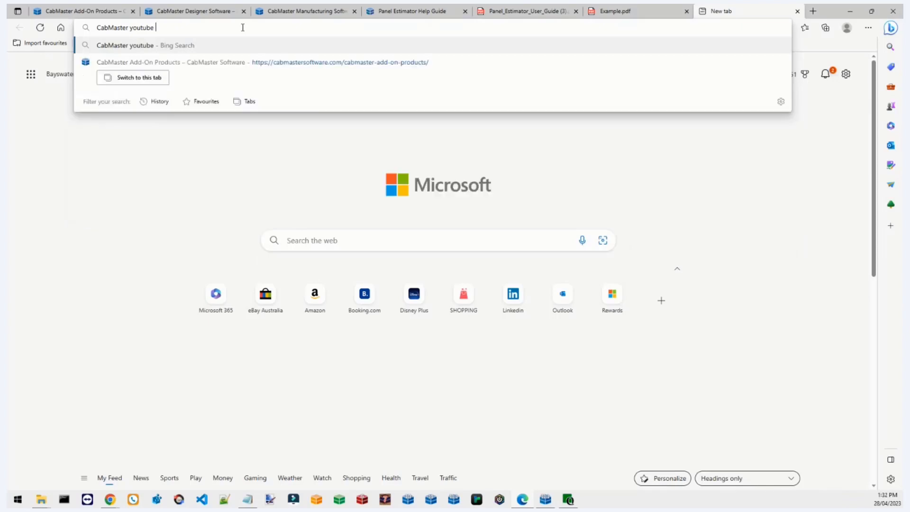
pyautogui.press('Return')
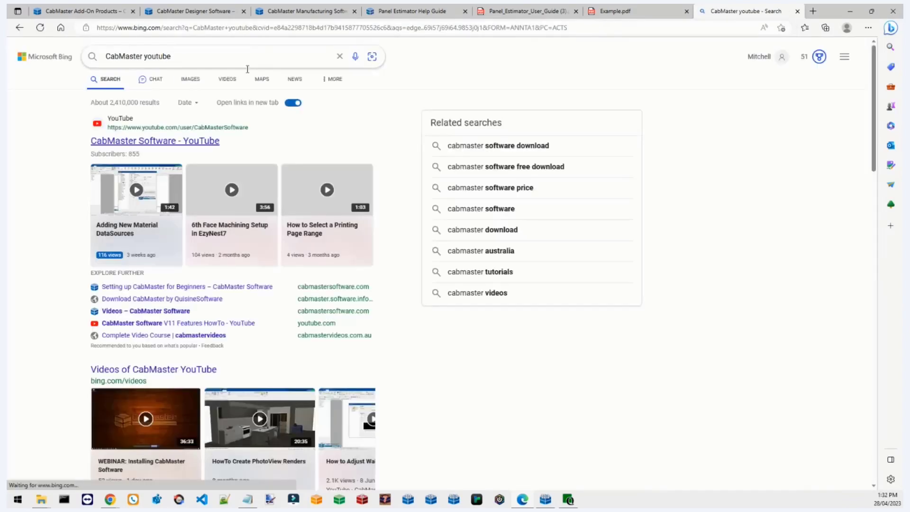
pyautogui.click(180, 145)
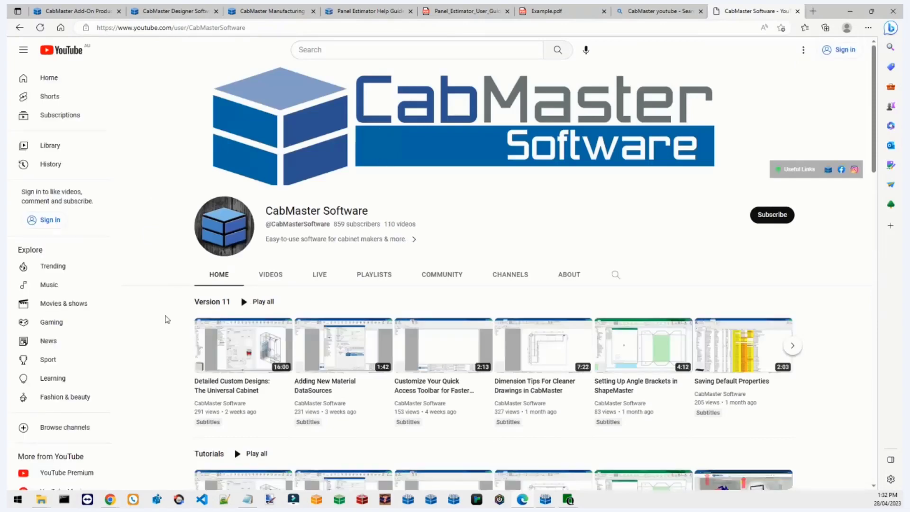
# Look through the YouTube channel's home page for its tutorial and webinar videos
pyautogui.scroll(-3, 199, 380)
pyautogui.scroll(3, 185, 370)
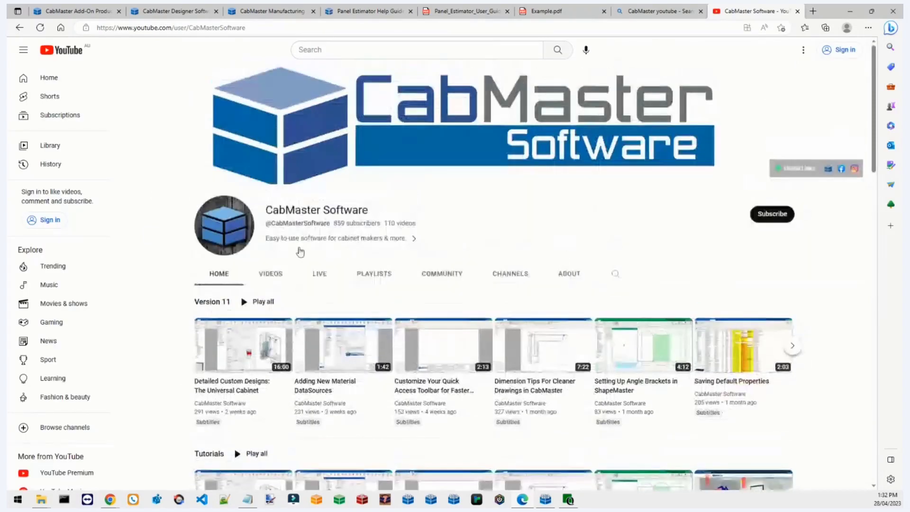
pyautogui.scroll(-1, 187, 307)
pyautogui.scroll(-6, 188, 306)
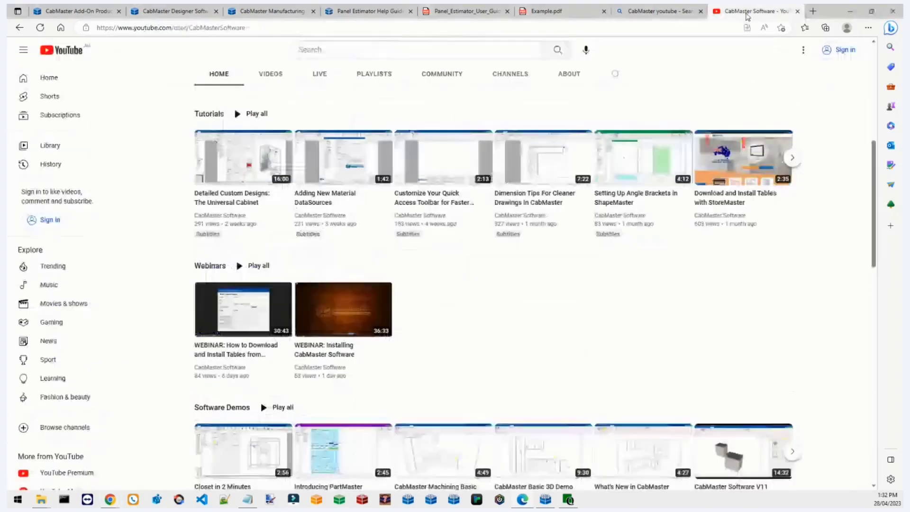
# Search the web for "cabmaster software" in another browser tab and open the CabMaster website's contact page from the official result
pyautogui.click(814, 10)
pyautogui.write('cabmastger')
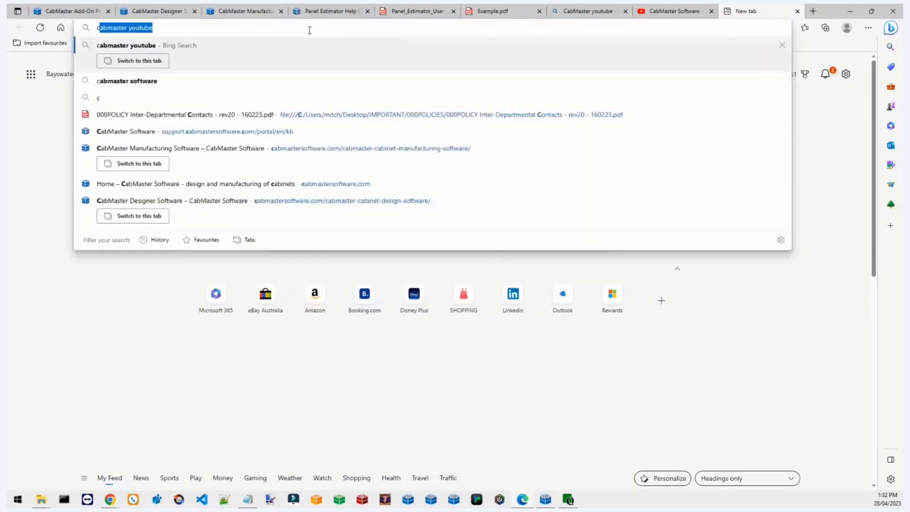
pyautogui.press('BackSpace')
pyautogui.press('BackSpace')
pyautogui.press('BackSpace')
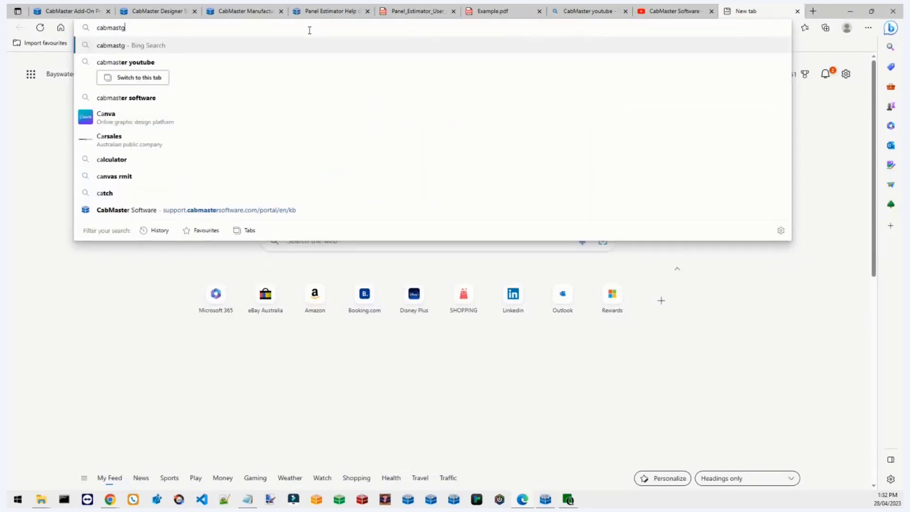
pyautogui.write('er softwea')
pyautogui.press('BackSpace')
pyautogui.write('re')
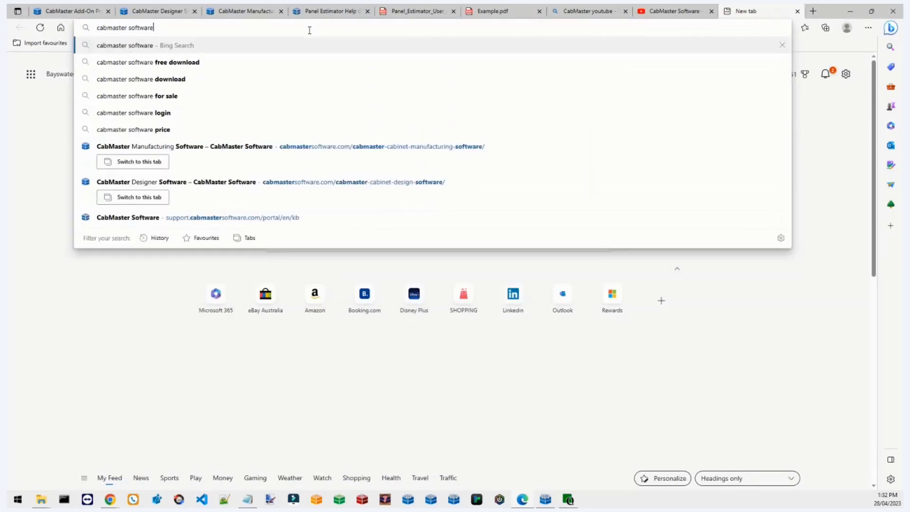
pyautogui.press('Return')
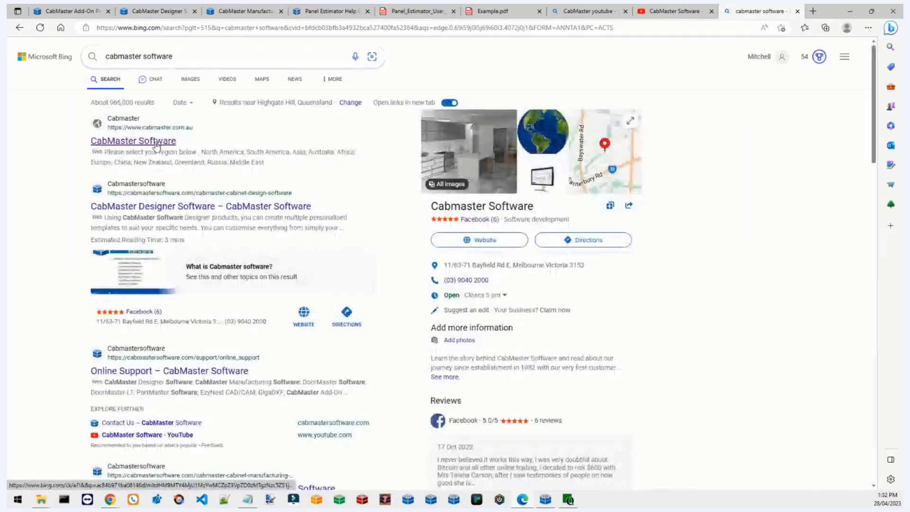
pyautogui.click(158, 141)
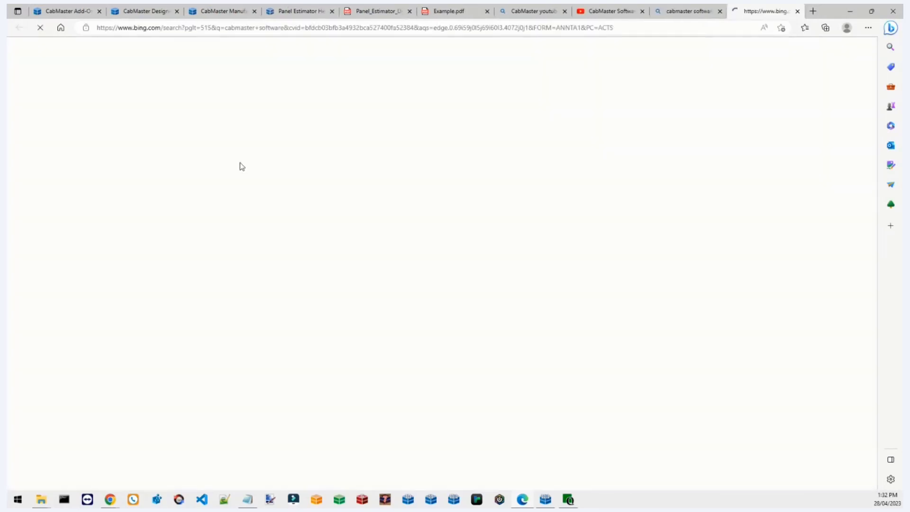
pyautogui.click(574, 272)
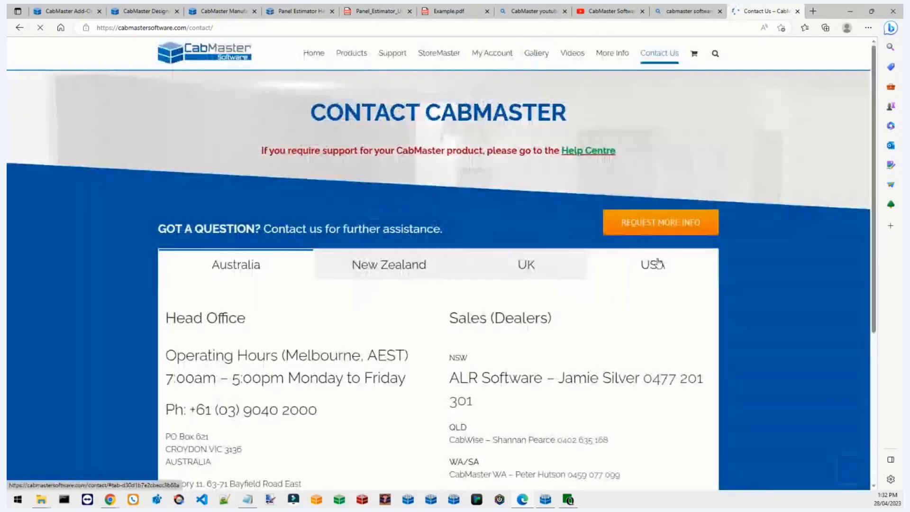
# Open the CabMaster Help Centre from the website and search its knowledge base for "Panel estimator"
pyautogui.moveTo(393, 64)
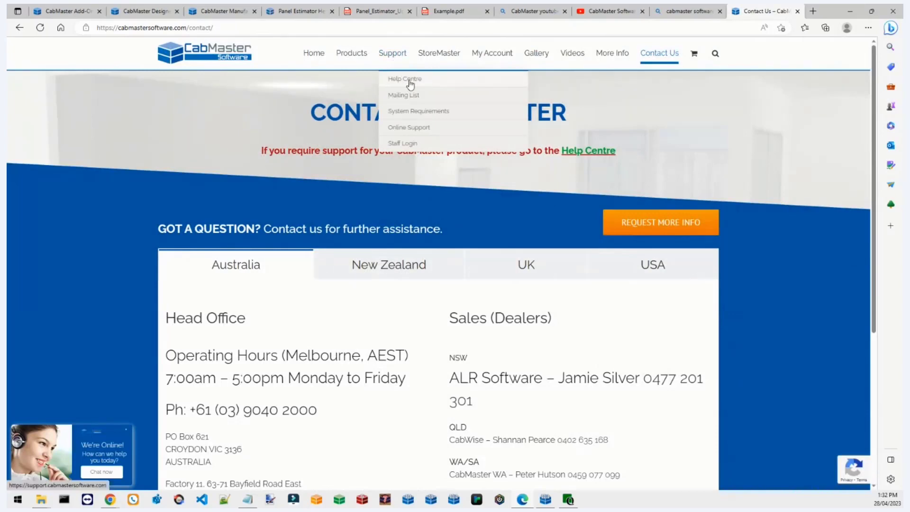
pyautogui.click(410, 85)
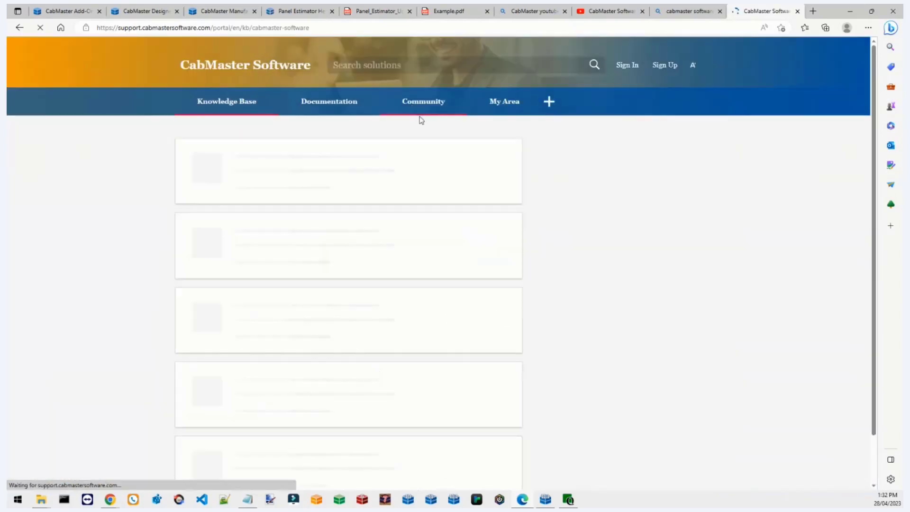
pyautogui.click(400, 66)
pyautogui.write('Pa')
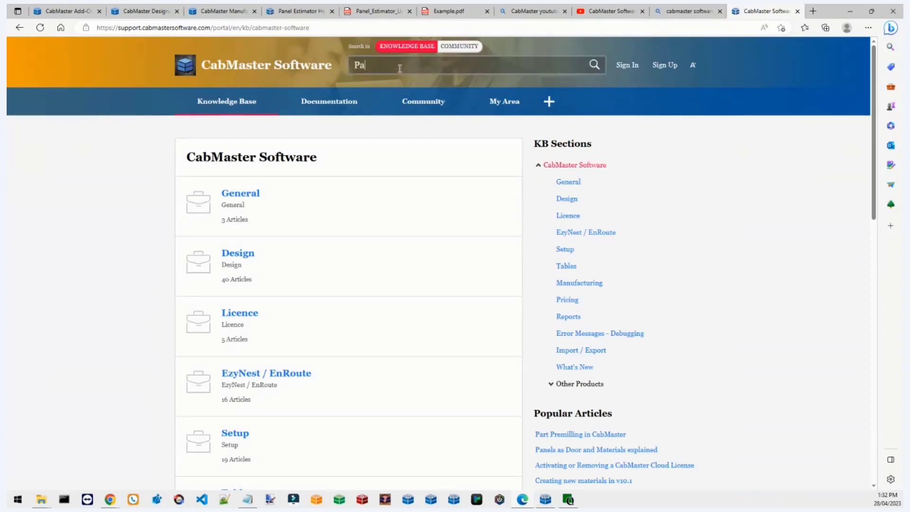
pyautogui.write('nel estimator')
pyautogui.press('Return')
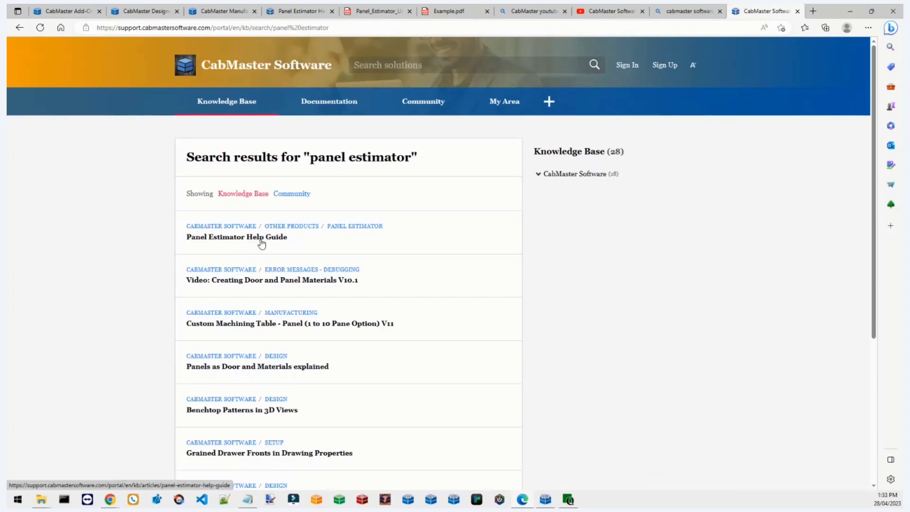
# Return to the Panel Estimator user guide PDF and go back to its cover on page 1
pyautogui.click(374, 11)
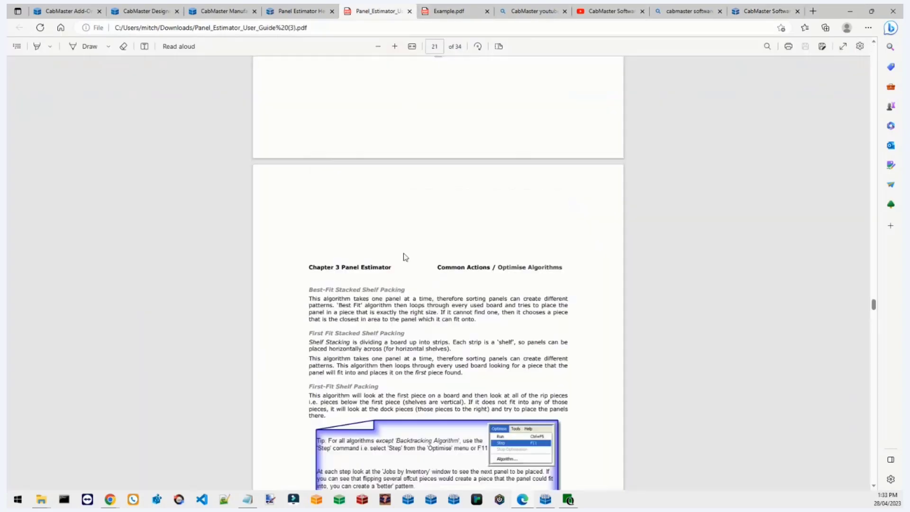
pyautogui.scroll(4, 418, 266)
pyautogui.scroll(10, 411, 256)
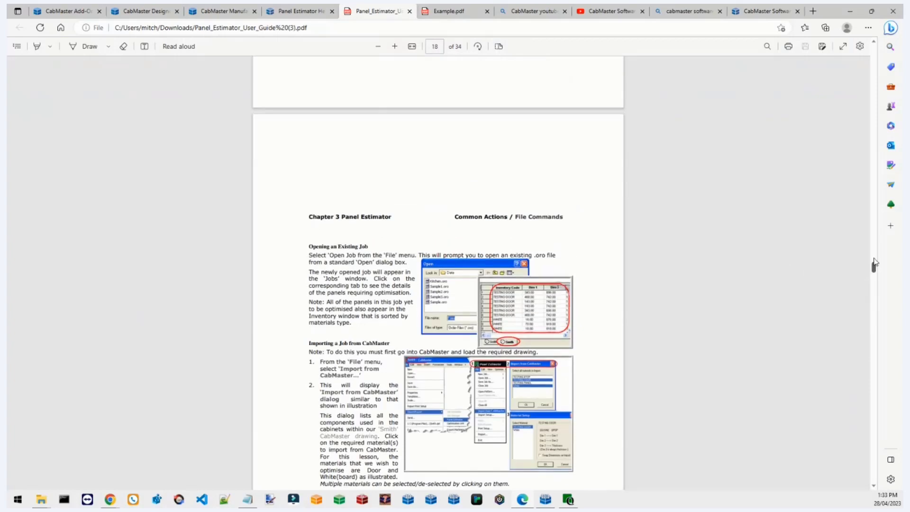
pyautogui.moveTo(874, 265); pyautogui.dragTo(878, 55)
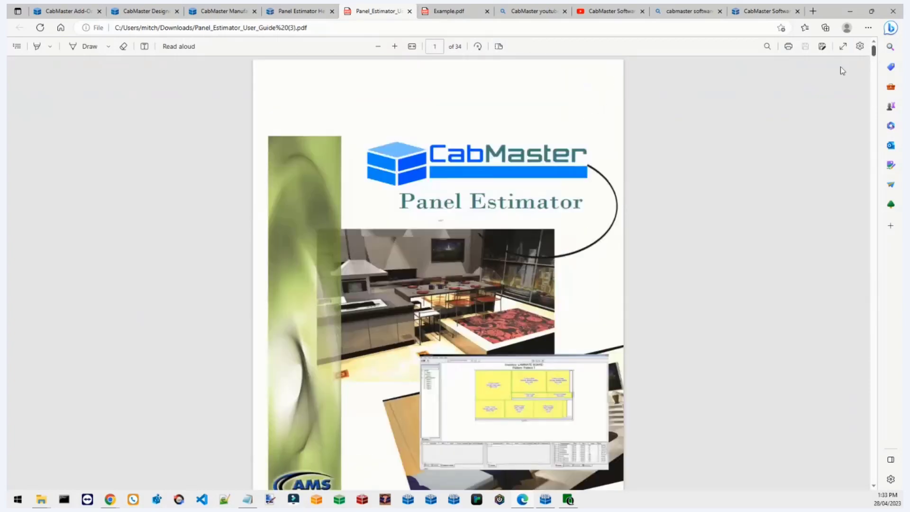
# View the user guide's table of contents on page 3 and return from the Help Centre search results to the CabMaster website's contact page
pyautogui.scroll(-15, 525, 235)
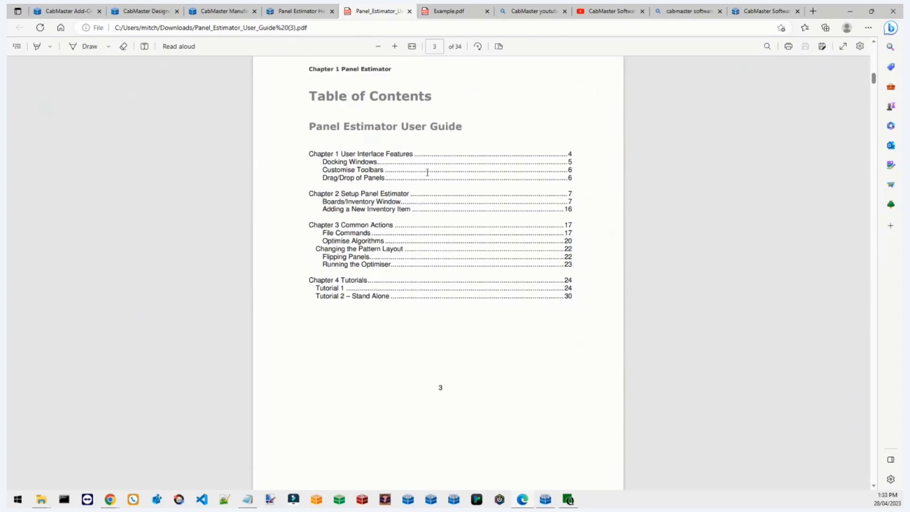
pyautogui.click(761, 11)
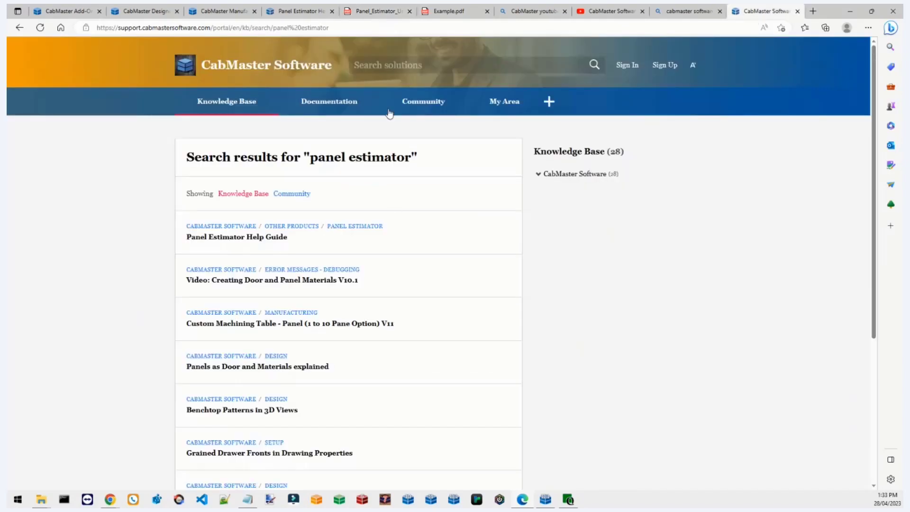
pyautogui.click(690, 11)
pyautogui.click(764, 11)
pyautogui.click(18, 11)
pyautogui.press('Escape')
pyautogui.click(17, 28)
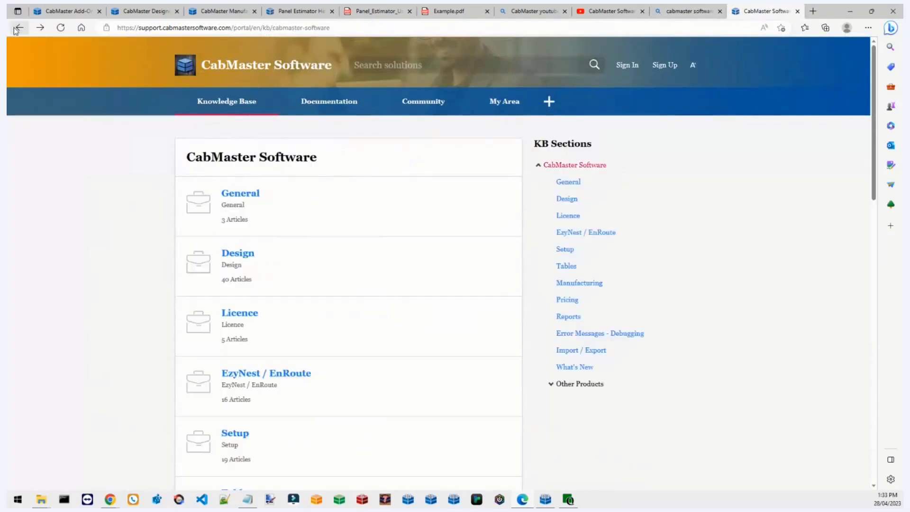
pyautogui.click(17, 29)
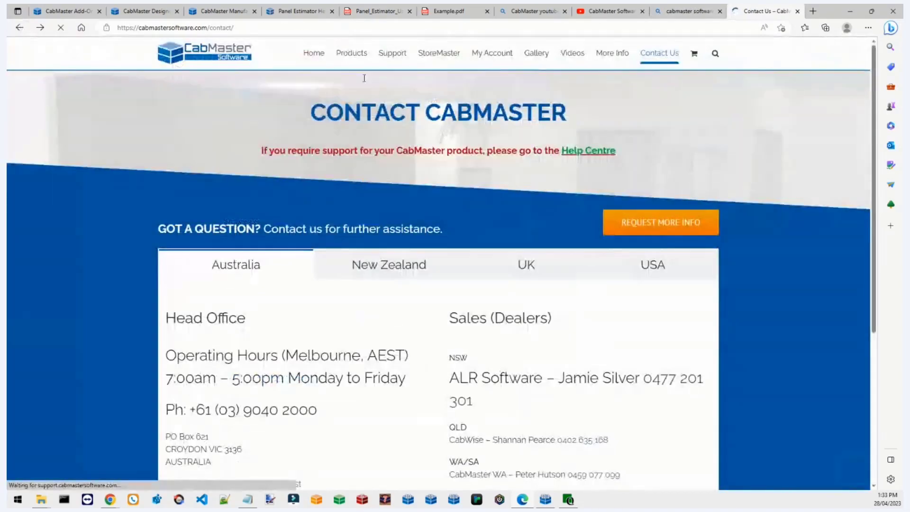
# Check the Machining Basic, Basic 3D and Premium comparison on the CabMaster Manufacturing page for which editions include Panel Estimator
pyautogui.moveTo(395, 57)
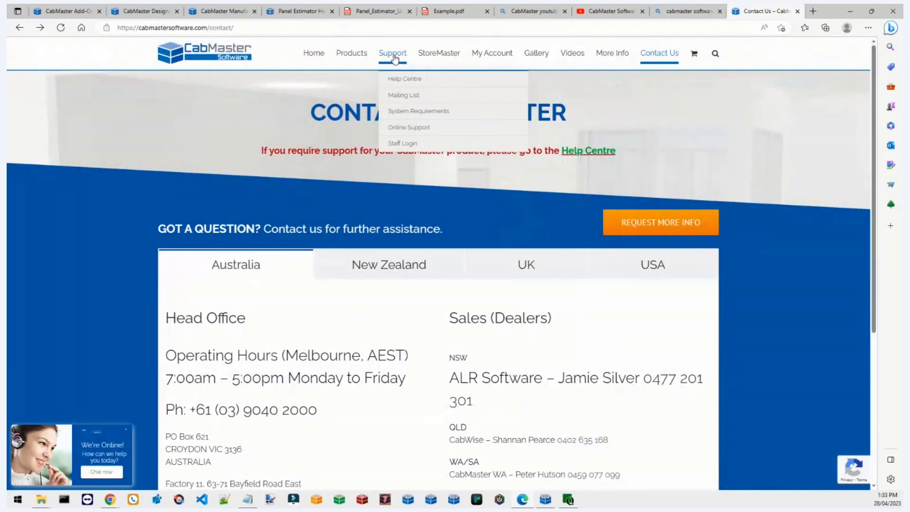
pyautogui.moveTo(348, 54)
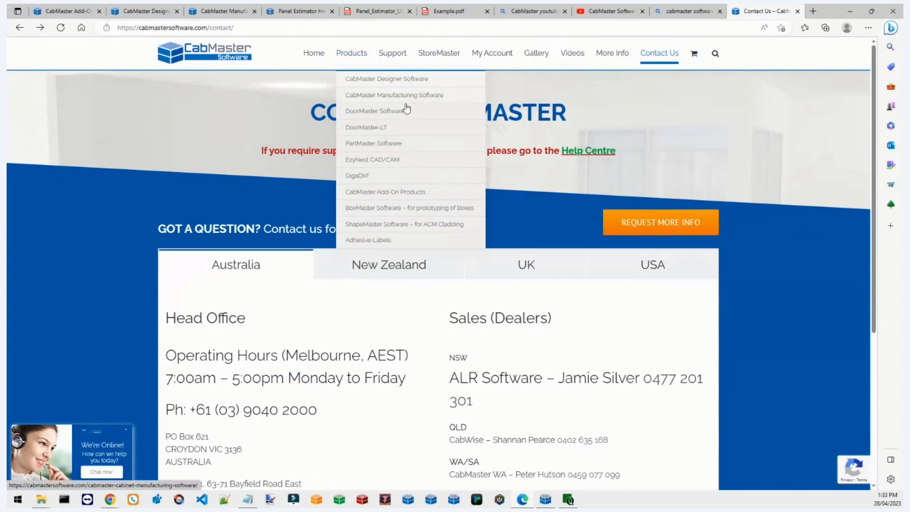
pyautogui.click(223, 11)
pyautogui.scroll(7, 265, 163)
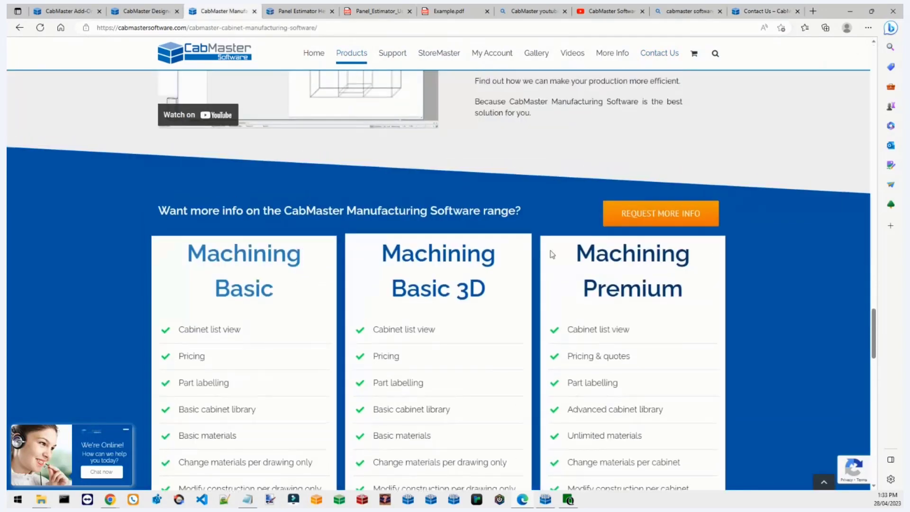
pyautogui.scroll(-4, 549, 254)
pyautogui.scroll(-4, 615, 269)
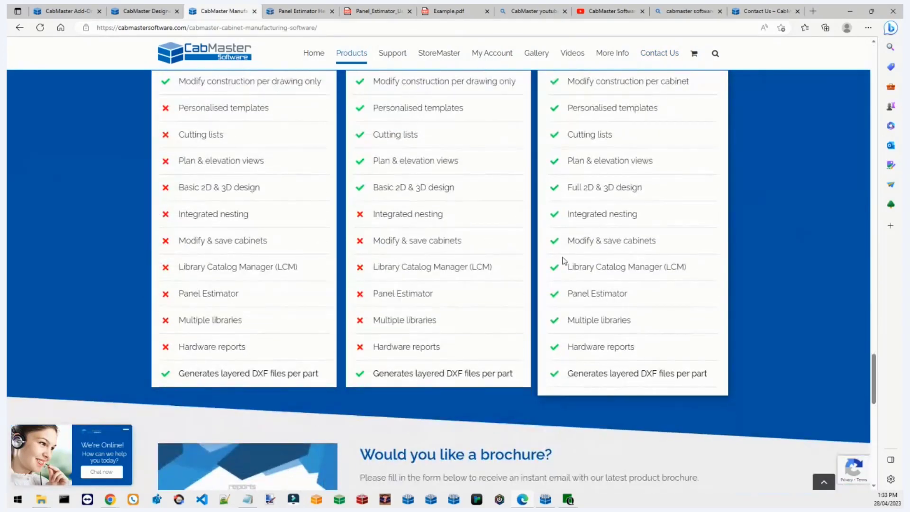
# Revisit the Panel Estimator Help Guide article and the Designer edition comparison, and check the closing notes of Summary.txt in Notepad
pyautogui.click(302, 11)
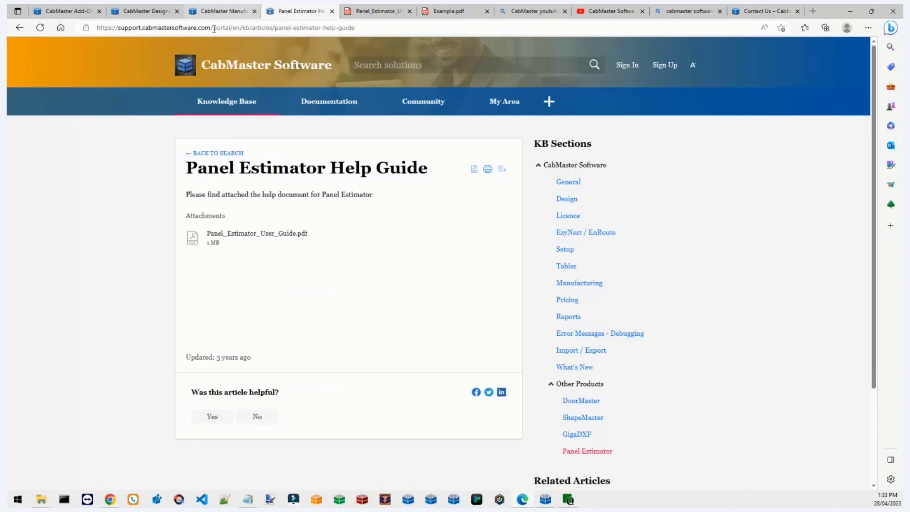
pyautogui.click(153, 14)
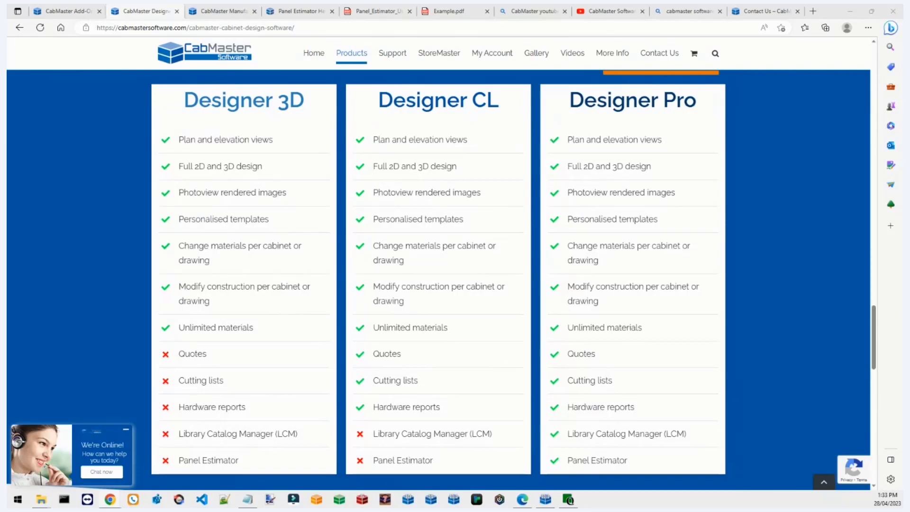
pyautogui.hotkey('alt', 'Tab')
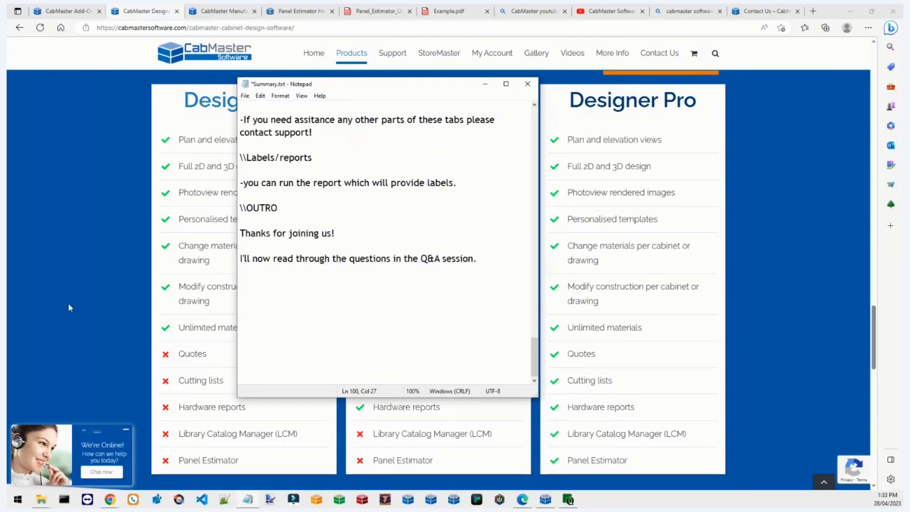
pyautogui.click(361, 93)
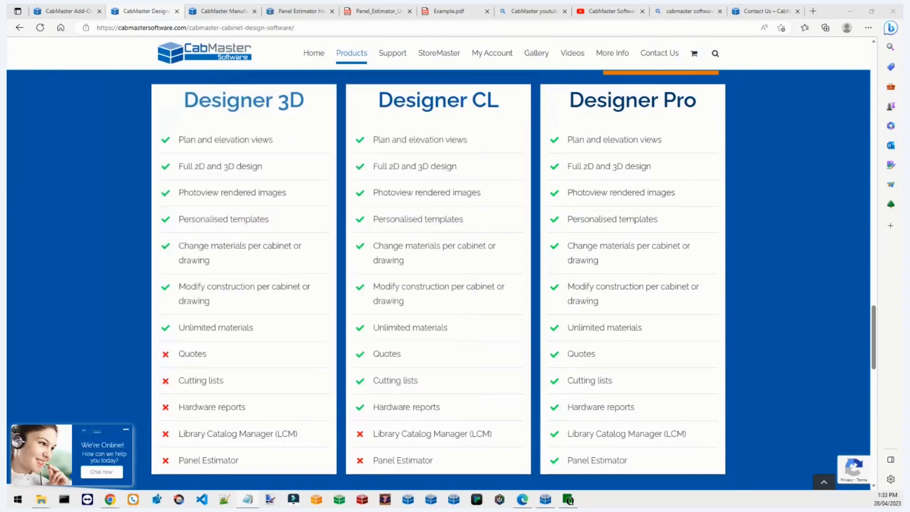